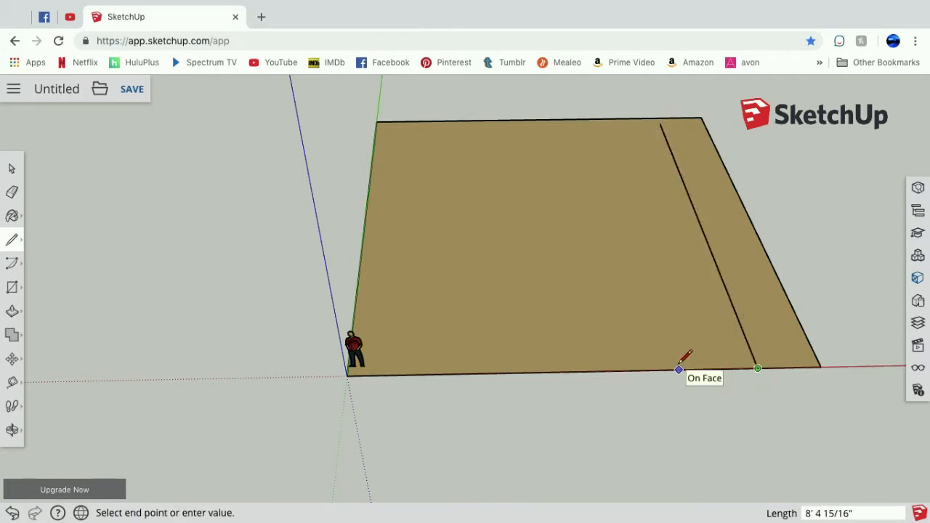
- Draw a short edge inward from the ground's front border and connect it along the red axis to the long line
{"action": "key", "text": "Escape"}
{"action": "scroll", "coordinate": [679, 371], "scroll_direction": "up", "scroll_amount": 8}
{"action": "left_click", "coordinate": [680, 340]}
{"action": "left_click", "coordinate": [13, 439]}
{"action": "left_click", "coordinate": [63, 403]}
{"action": "left_click_drag", "start_coordinate": [551, 362], "coordinate": [172, 381]}
{"action": "left_click", "coordinate": [12, 432]}
{"action": "left_click", "coordinate": [46, 376]}
{"action": "left_click", "coordinate": [16, 436]}
{"action": "key", "text": "l"}
{"action": "left_click", "coordinate": [322, 234]}
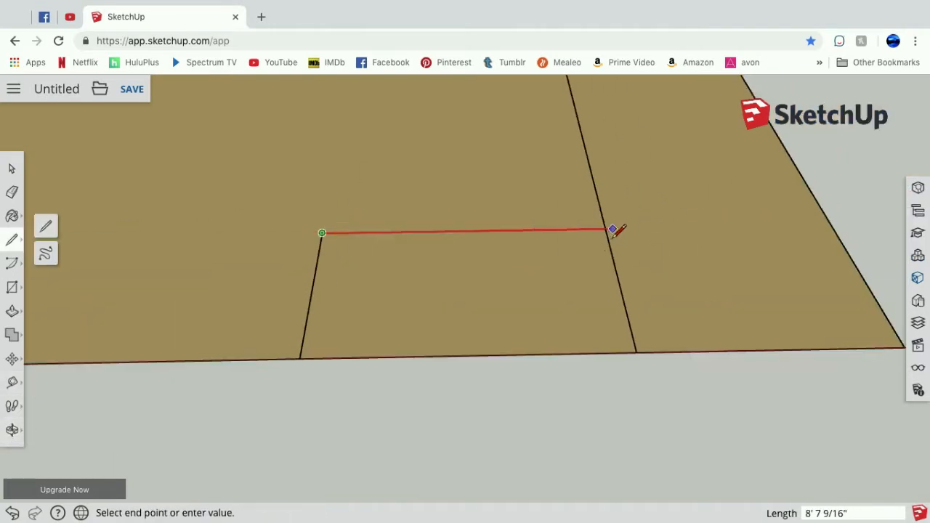
{"action": "left_click", "coordinate": [605, 229]}
- Draw the strip's second long edge along the green axis and close the outline at the ground's far end
{"action": "scroll", "coordinate": [414, 225], "scroll_direction": "down", "scroll_amount": 5}
{"action": "left_click", "coordinate": [392, 228]}
{"action": "scroll", "coordinate": [392, 228], "scroll_direction": "down", "scroll_amount": 2}
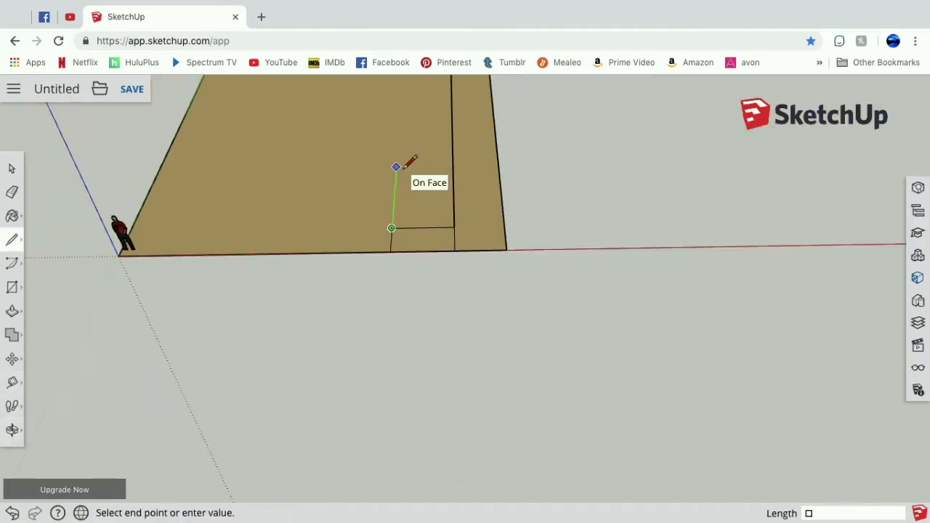
{"action": "left_click", "coordinate": [12, 430]}
{"action": "left_click", "coordinate": [64, 403]}
{"action": "left_click_drag", "start_coordinate": [133, 139], "coordinate": [85, 349]}
{"action": "left_click", "coordinate": [12, 240]}
{"action": "left_click", "coordinate": [356, 295]}
{"action": "scroll", "coordinate": [359, 298], "scroll_direction": "up", "scroll_amount": 8}
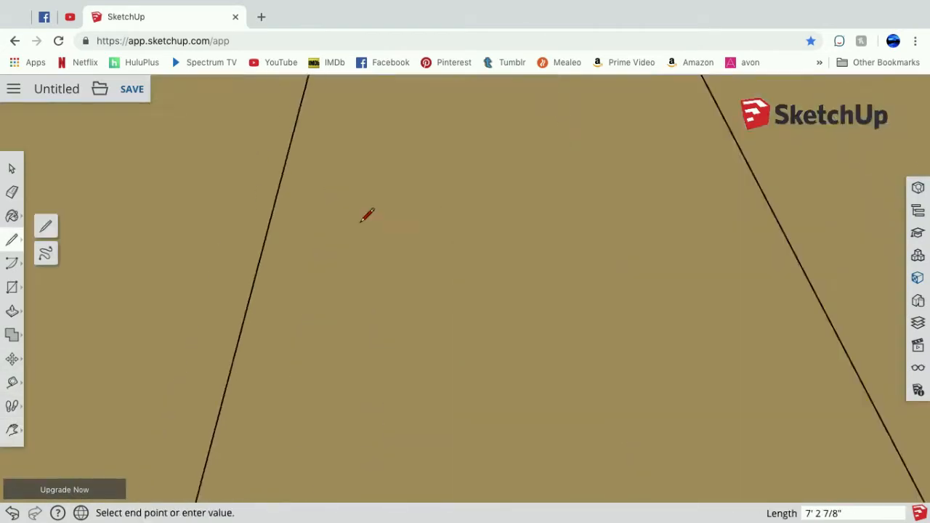
{"action": "scroll", "coordinate": [361, 220], "scroll_direction": "down", "scroll_amount": 10}
- Erase the leftover helper lines inside the long strip and paint the strip with the Josh_Hair material
{"action": "left_click", "coordinate": [12, 192]}
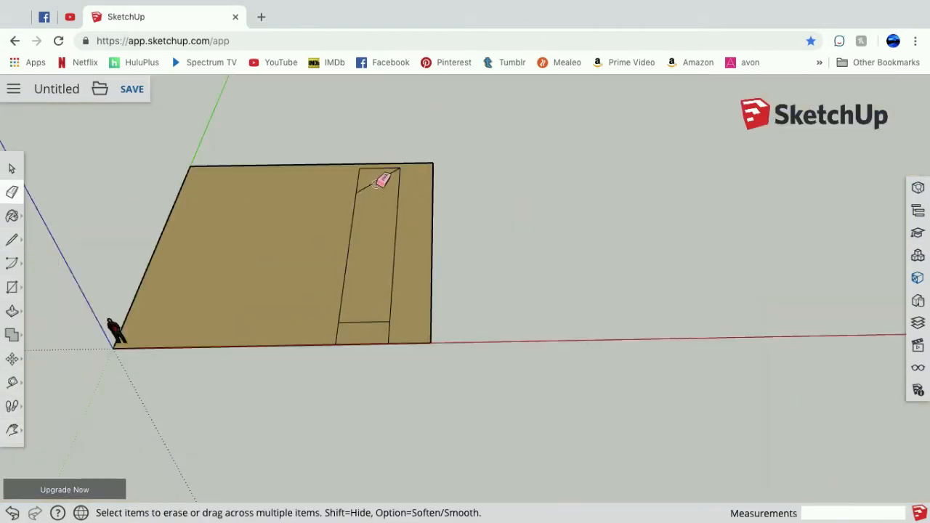
{"action": "left_click", "coordinate": [10, 217]}
{"action": "left_click", "coordinate": [877, 230]}
{"action": "left_click", "coordinate": [371, 272]}
- Open the Google image result in a second browser tab and return to the SketchUp tab
{"action": "left_click", "coordinate": [12, 430]}
{"action": "left_click", "coordinate": [46, 383]}
{"action": "mouse_move", "coordinate": [378, 244]}
{"action": "left_mouse_down"}
{"action": "mouse_move", "coordinate": [286, 239]}
{"action": "mouse_move", "coordinate": [308, 144]}
{"action": "mouse_move", "coordinate": [49, 92]}
{"action": "left_mouse_up"}
{"action": "right_click", "coordinate": [181, 20]}
{"action": "left_click", "coordinate": [240, 149]}
{"action": "right_click", "coordinate": [312, 22]}
{"action": "left_click", "coordinate": [360, 156]}
{"action": "left_click", "coordinate": [560, 17]}
{"action": "left_click", "coordinate": [160, 18]}
- Draw an upright rectangular face along the dark strip's front end and erase its diagonal line
{"action": "left_click", "coordinate": [13, 240]}
{"action": "left_click", "coordinate": [47, 227]}
{"action": "left_click", "coordinate": [472, 396]}
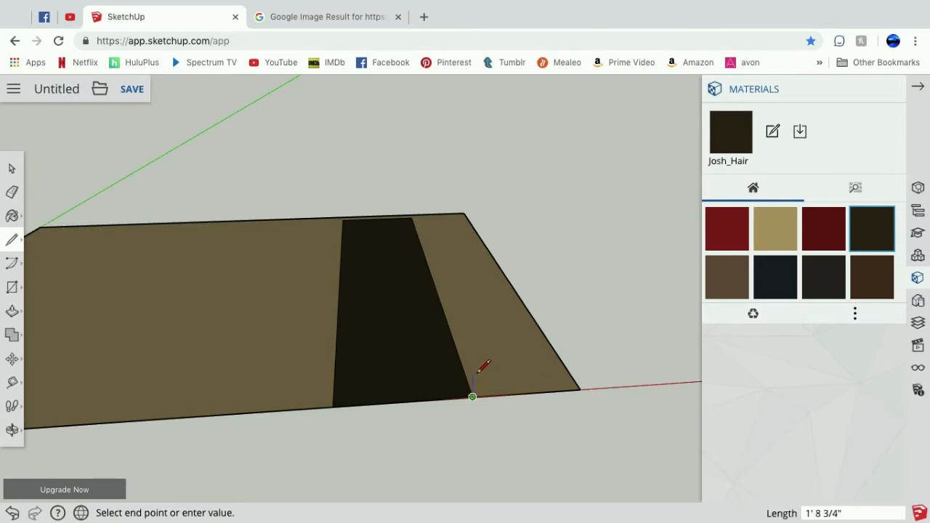
{"action": "left_click", "coordinate": [332, 407]}
{"action": "middle_click_drag", "start_coordinate": [97, 407], "coordinate": [500, 370]}
{"action": "left_click", "coordinate": [483, 394]}
{"action": "key", "text": "e"}
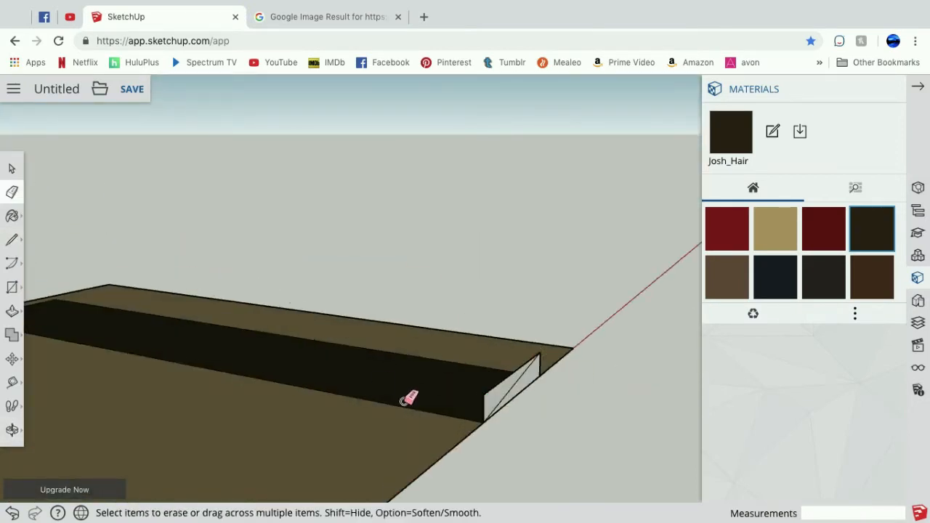
{"action": "left_click", "coordinate": [514, 390]}
- Draw lines from the upright face's upper corners to a raised point above the strip's far corner
{"action": "key", "text": "l"}
{"action": "left_click", "coordinate": [56, 299]}
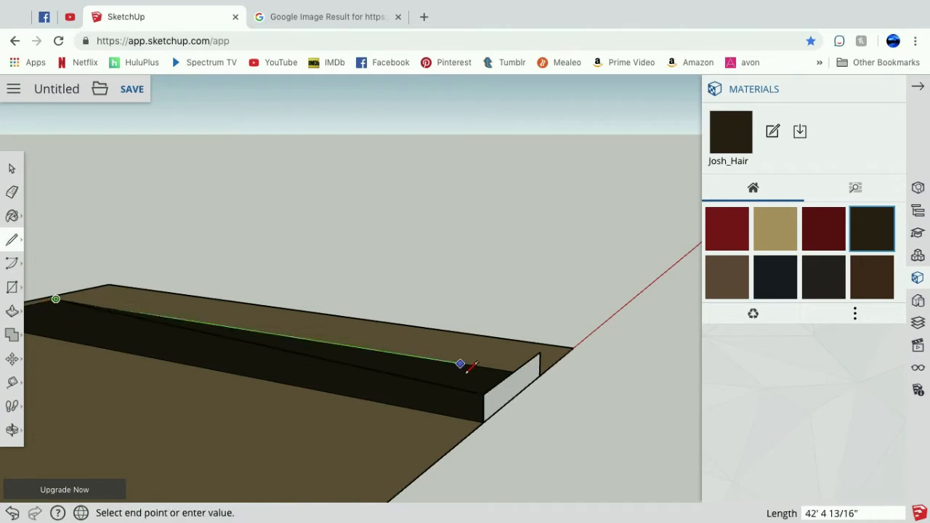
{"action": "left_click", "coordinate": [484, 394]}
{"action": "left_click", "coordinate": [55, 283]}
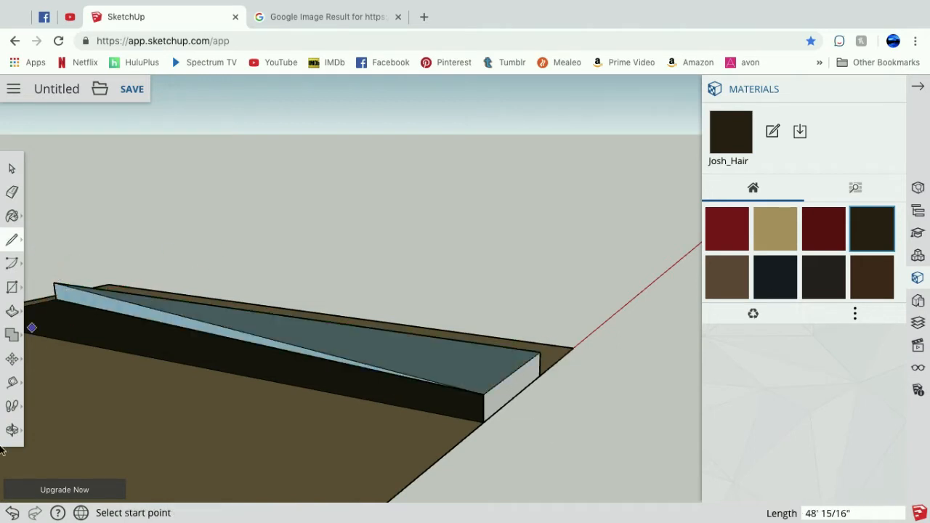
- Draw the remaining top and side edges at the strip's far end to close the raised box
{"action": "left_click", "coordinate": [12, 431]}
{"action": "mouse_move", "coordinate": [129, 411]}
{"action": "left_mouse_down"}
{"action": "mouse_move", "coordinate": [221, 384]}
{"action": "mouse_move", "coordinate": [131, 425]}
{"action": "left_mouse_up"}
{"action": "left_click", "coordinate": [12, 431]}
{"action": "left_click", "coordinate": [47, 405]}
{"action": "left_click_drag", "start_coordinate": [127, 371], "coordinate": [255, 321]}
{"action": "left_click", "coordinate": [12, 239]}
{"action": "left_click_drag", "start_coordinate": [142, 236], "coordinate": [60, 276]}
{"action": "left_click", "coordinate": [60, 277]}
{"action": "left_click", "coordinate": [647, 357]}
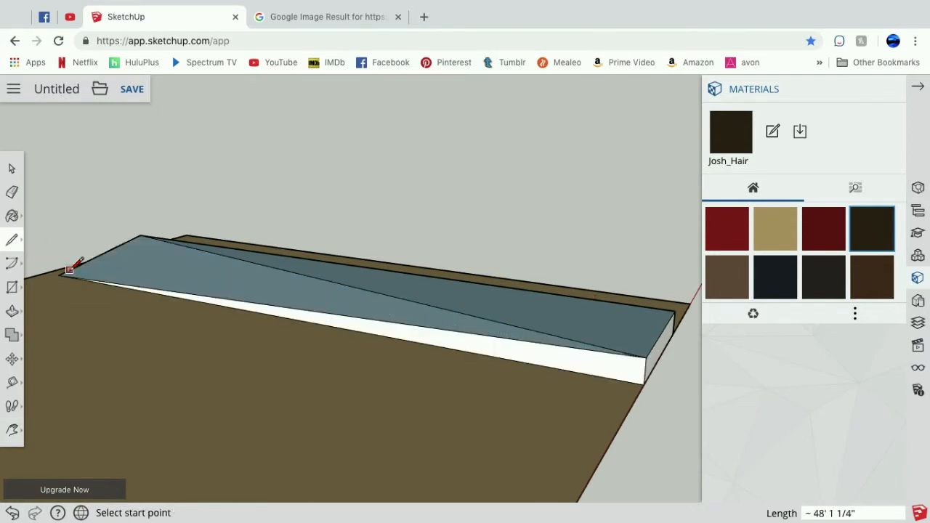
{"action": "left_click", "coordinate": [140, 234]}
{"action": "left_click", "coordinate": [56, 258]}
- Erase the diagonal across the box's top and paint the top, long side and front end with Josh_Hair
{"action": "left_click", "coordinate": [12, 192]}
{"action": "left_click", "coordinate": [865, 239]}
{"action": "left_click", "coordinate": [657, 297]}
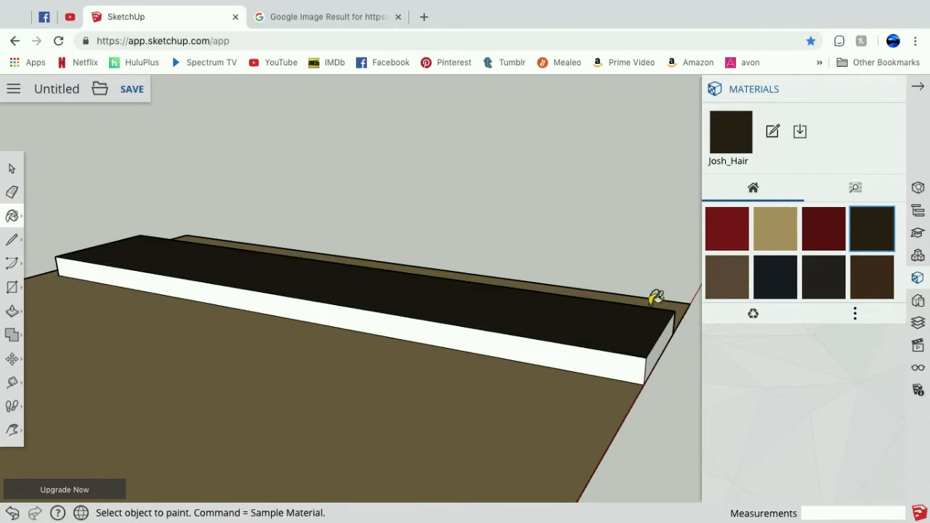
{"action": "left_click", "coordinate": [657, 349]}
{"action": "key", "text": "e"}
{"action": "scroll", "coordinate": [649, 374], "scroll_direction": "up", "scroll_amount": 3}
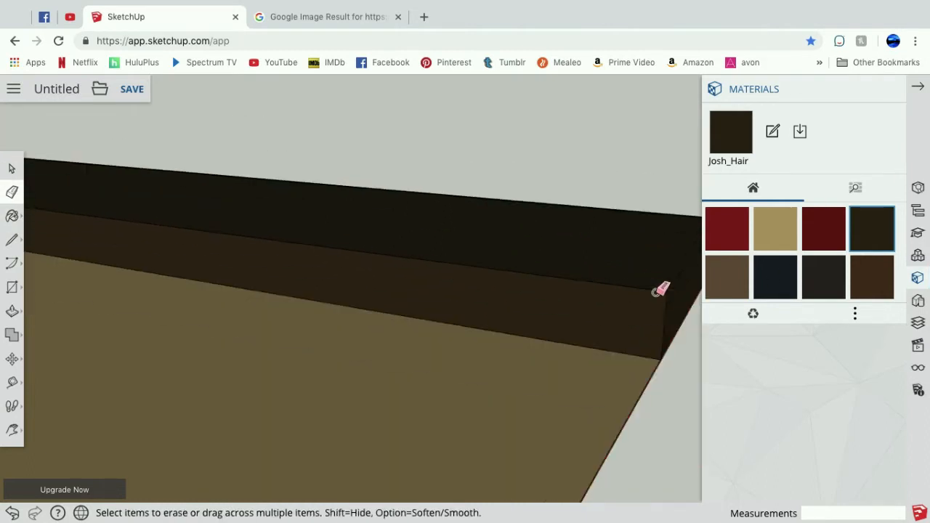
{"action": "scroll", "coordinate": [654, 280], "scroll_direction": "up", "scroll_amount": 3}
{"action": "left_click", "coordinate": [12, 437]}
{"action": "left_click_drag", "start_coordinate": [611, 349], "coordinate": [303, 282]}
{"action": "left_click", "coordinate": [12, 192]}
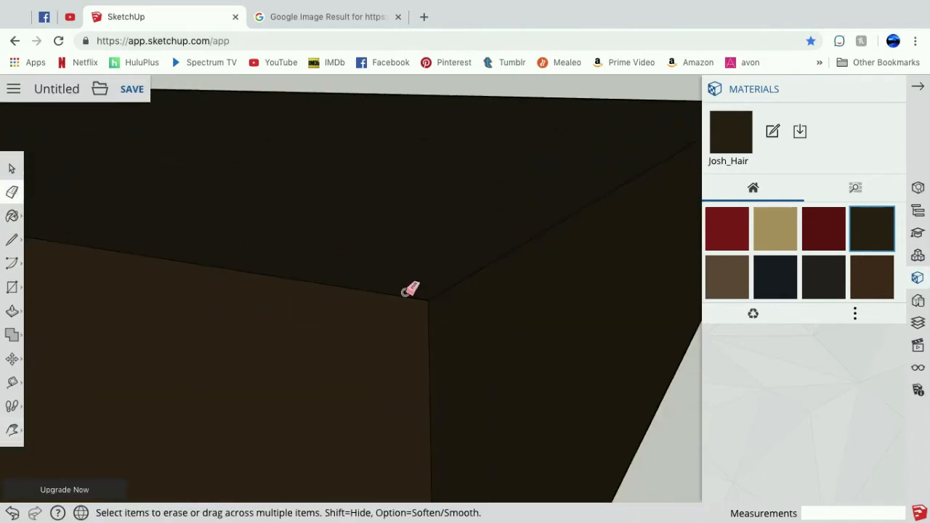
{"action": "scroll", "coordinate": [467, 291], "scroll_direction": "down", "scroll_amount": 5}
- Paint the box's opposite long side with the Josh_Hair material
{"action": "left_click", "coordinate": [12, 432]}
{"action": "mouse_move", "coordinate": [80, 213]}
{"action": "left_mouse_down"}
{"action": "mouse_move", "coordinate": [329, 246]}
{"action": "mouse_move", "coordinate": [364, 264]}
{"action": "left_mouse_up"}
{"action": "left_click", "coordinate": [12, 431]}
{"action": "left_click", "coordinate": [46, 378]}
{"action": "mouse_move", "coordinate": [632, 407]}
{"action": "left_mouse_down"}
{"action": "mouse_move", "coordinate": [498, 343]}
{"action": "mouse_move", "coordinate": [189, 363]}
{"action": "left_mouse_up"}
{"action": "left_click", "coordinate": [13, 220]}
{"action": "left_click", "coordinate": [288, 328]}
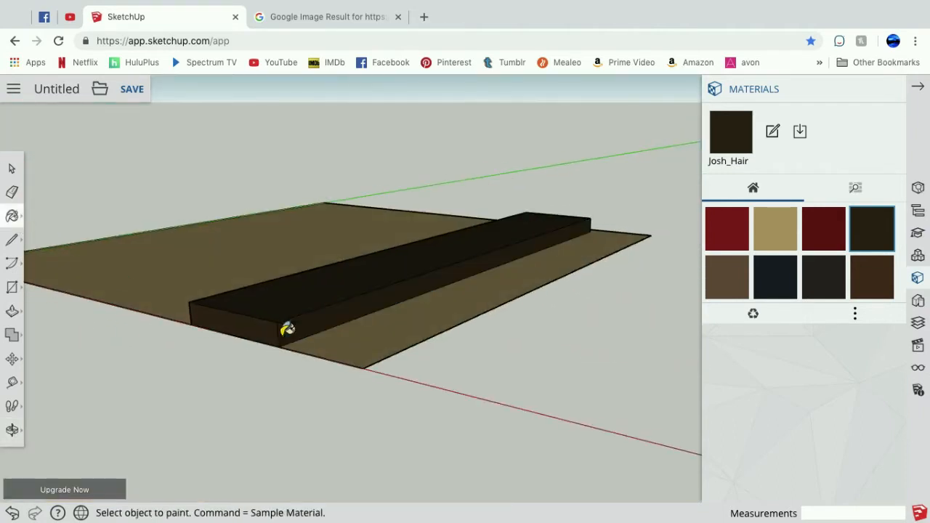
- Examine the measurements of the tiny-house reference drawing in the Google image tab and return to the SketchUp model
{"action": "mouse_move", "coordinate": [426, 5]}
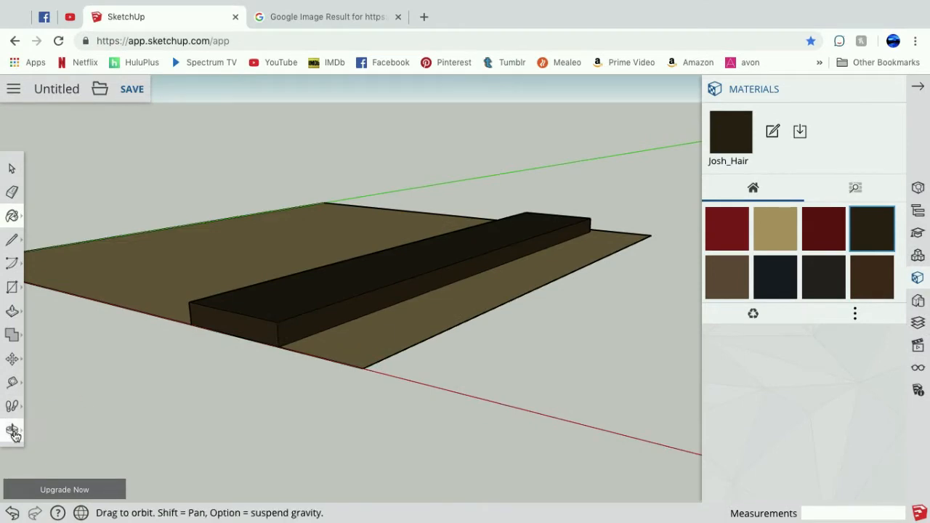
{"action": "left_click", "coordinate": [13, 431]}
{"action": "left_click", "coordinate": [46, 377]}
{"action": "left_click_drag", "start_coordinate": [244, 306], "coordinate": [313, 349]}
{"action": "left_click", "coordinate": [340, 23]}
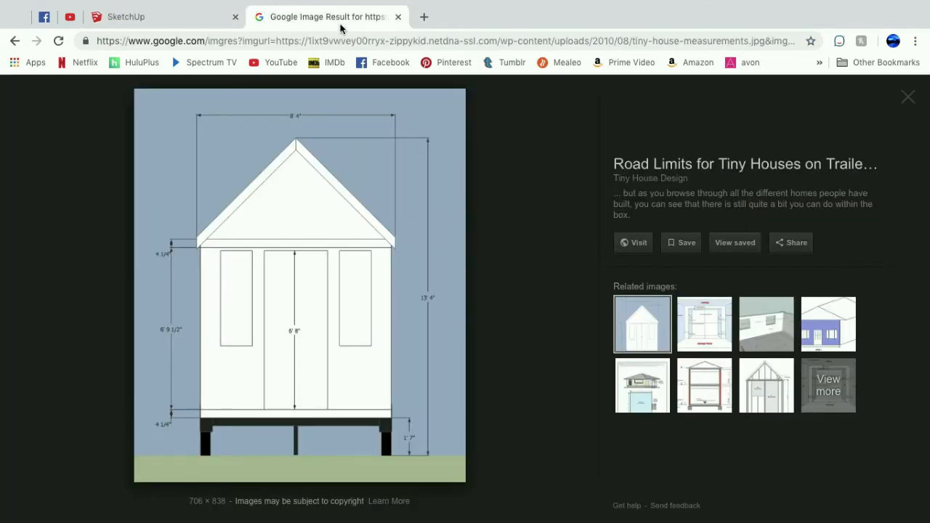
{"action": "left_click", "coordinate": [175, 17]}
{"action": "left_click", "coordinate": [13, 242]}
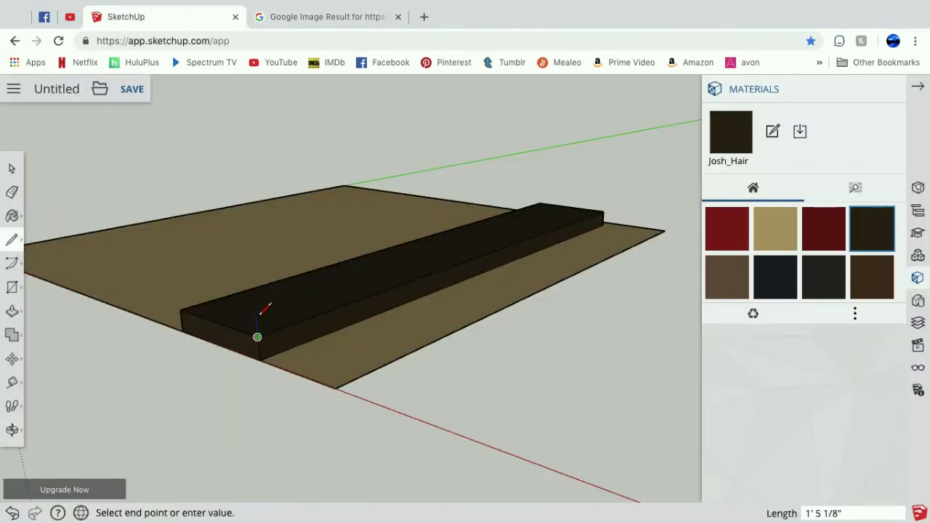
{"action": "left_click", "coordinate": [327, 22]}
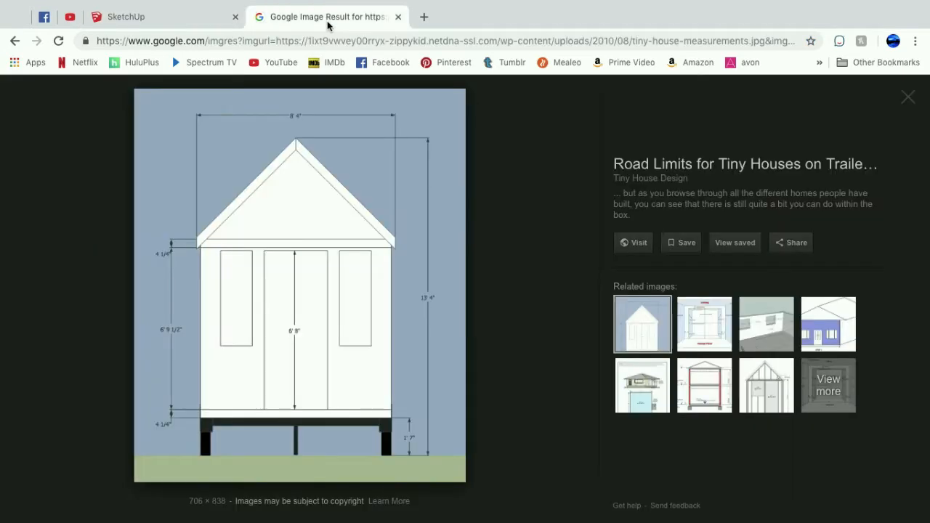
{"action": "left_click", "coordinate": [191, 26]}
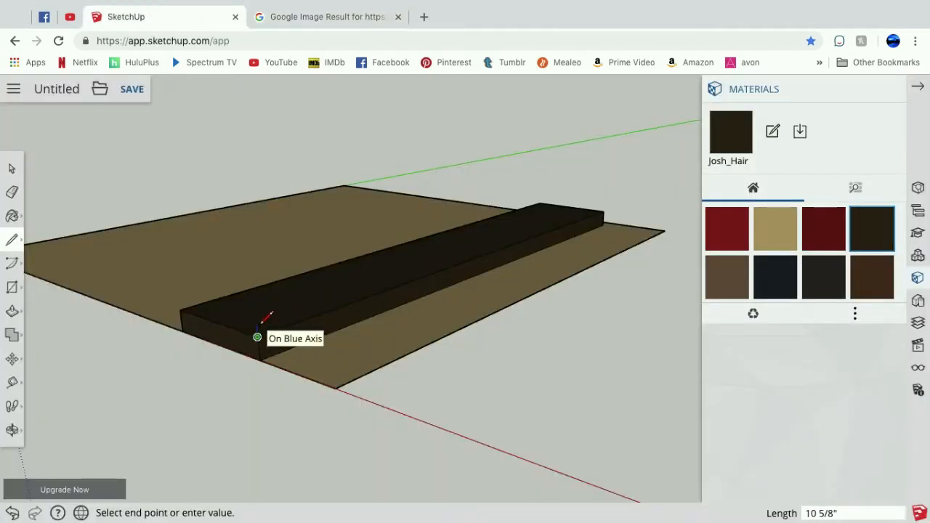
- Draw a vertical line about 1/4" high upward from the box's top front corner
{"action": "scroll", "coordinate": [173, 342], "scroll_direction": "up", "scroll_amount": 5, "text": "ctrl"}
{"action": "scroll", "coordinate": [173, 343], "scroll_direction": "down", "scroll_amount": 5, "text": "ctrl"}
{"action": "scroll", "coordinate": [338, 309], "scroll_direction": "up", "scroll_amount": 5}
{"action": "left_click", "coordinate": [13, 430]}
{"action": "left_click", "coordinate": [64, 405]}
{"action": "left_click_drag", "start_coordinate": [109, 382], "coordinate": [442, 282]}
{"action": "scroll", "coordinate": [407, 276], "scroll_direction": "up", "scroll_amount": 5}
{"action": "left_click_drag", "start_coordinate": [346, 252], "coordinate": [442, 181]}
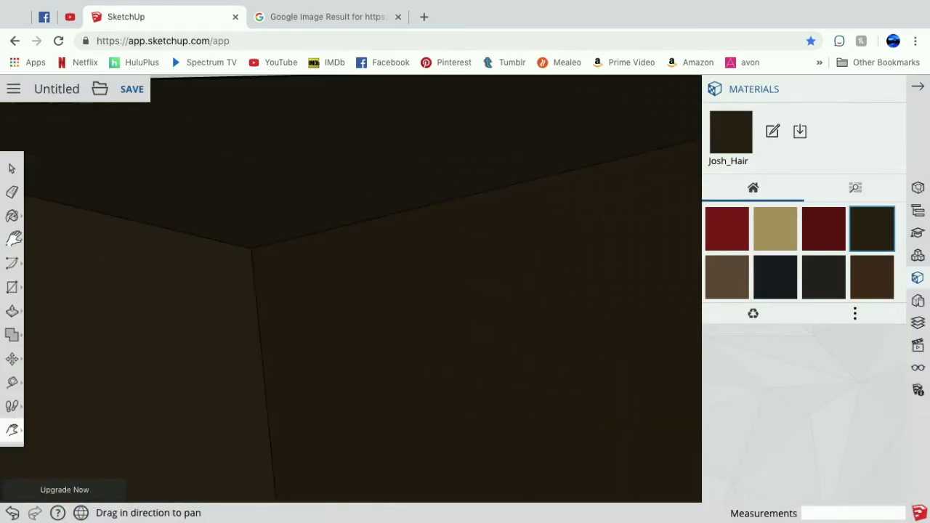
{"action": "left_click", "coordinate": [12, 239]}
{"action": "left_click", "coordinate": [252, 248]}
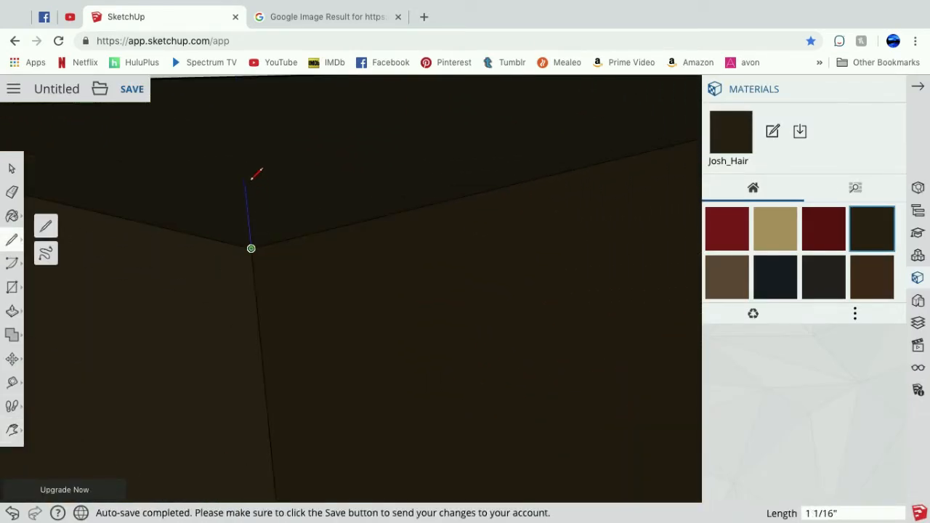
{"action": "left_click", "coordinate": [249, 232]}
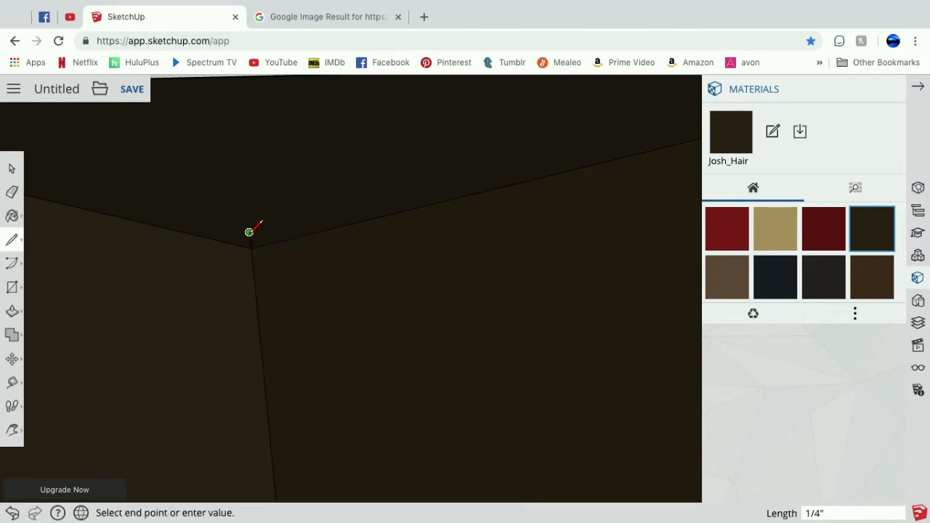
- Draw edges between the box's two upper front corners to outline a thin raised strip across the front end
{"action": "scroll", "coordinate": [273, 227], "scroll_direction": "down", "scroll_amount": 5}
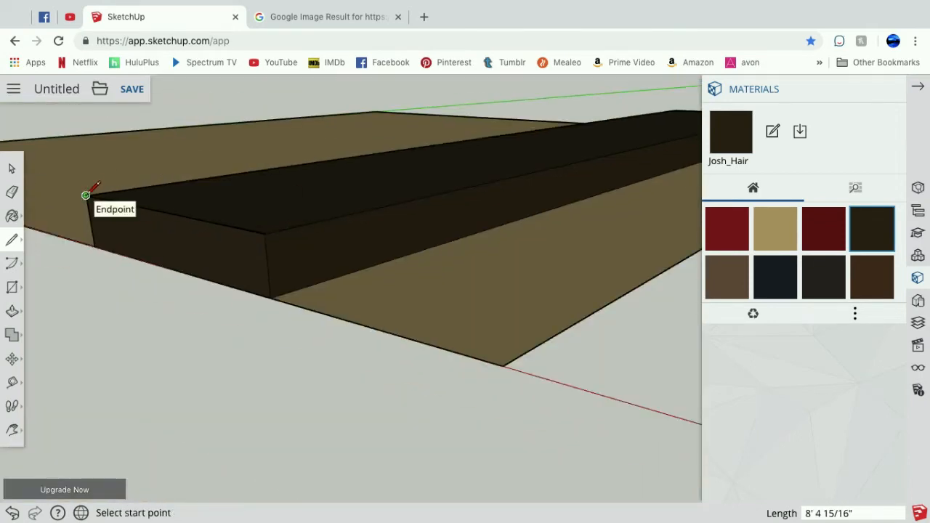
{"action": "scroll", "coordinate": [90, 190], "scroll_direction": "up", "scroll_amount": 5}
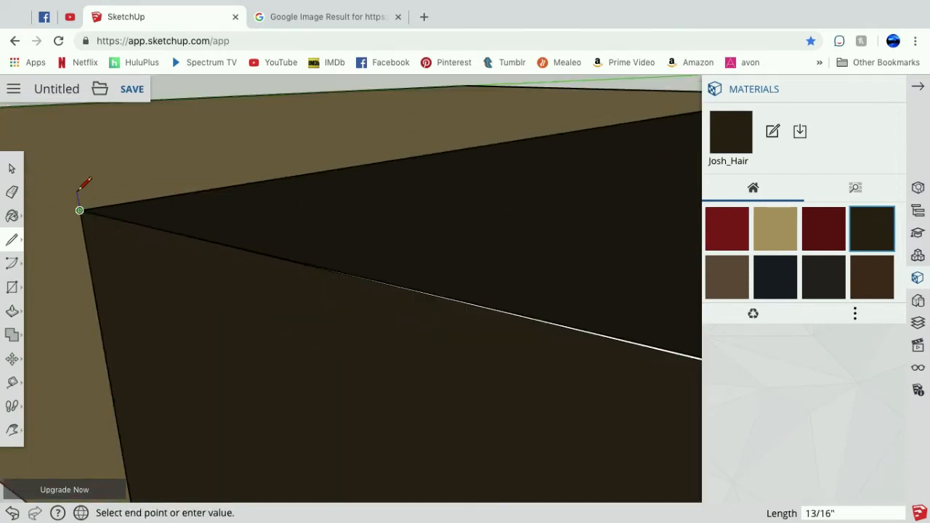
{"action": "scroll", "coordinate": [440, 292], "scroll_direction": "down", "scroll_amount": 5}
{"action": "scroll", "coordinate": [649, 325], "scroll_direction": "up", "scroll_amount": 5}
{"action": "scroll", "coordinate": [657, 327], "scroll_direction": "down", "scroll_amount": 5}
{"action": "scroll", "coordinate": [680, 338], "scroll_direction": "up", "scroll_amount": 5}
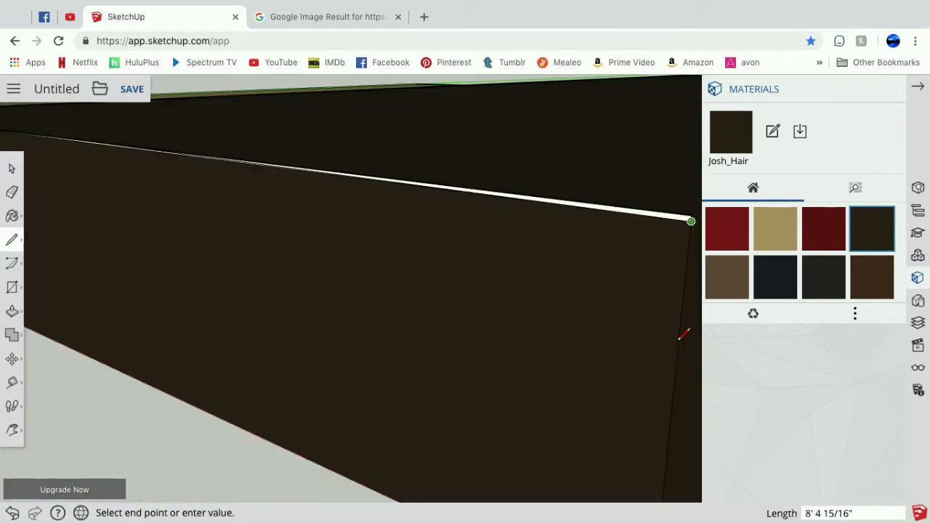
{"action": "scroll", "coordinate": [692, 132], "scroll_direction": "down", "scroll_amount": 2}
{"action": "left_click", "coordinate": [692, 131]}
{"action": "scroll", "coordinate": [551, 90], "scroll_direction": "up", "scroll_amount": 5}
{"action": "scroll", "coordinate": [550, 91], "scroll_direction": "down", "scroll_amount": 5}
- Erase the extra line running through the thin strip at the box's front end, undoing a wrong erasure
{"action": "left_click", "coordinate": [11, 192]}
{"action": "left_click", "coordinate": [165, 114]}
{"action": "left_click", "coordinate": [15, 506]}
{"action": "scroll", "coordinate": [109, 189], "scroll_direction": "up", "scroll_amount": 5}
{"action": "left_click", "coordinate": [13, 432]}
{"action": "left_click_drag", "start_coordinate": [62, 138], "coordinate": [46, 272]}
{"action": "left_click", "coordinate": [11, 192]}
{"action": "left_click", "coordinate": [85, 180]}
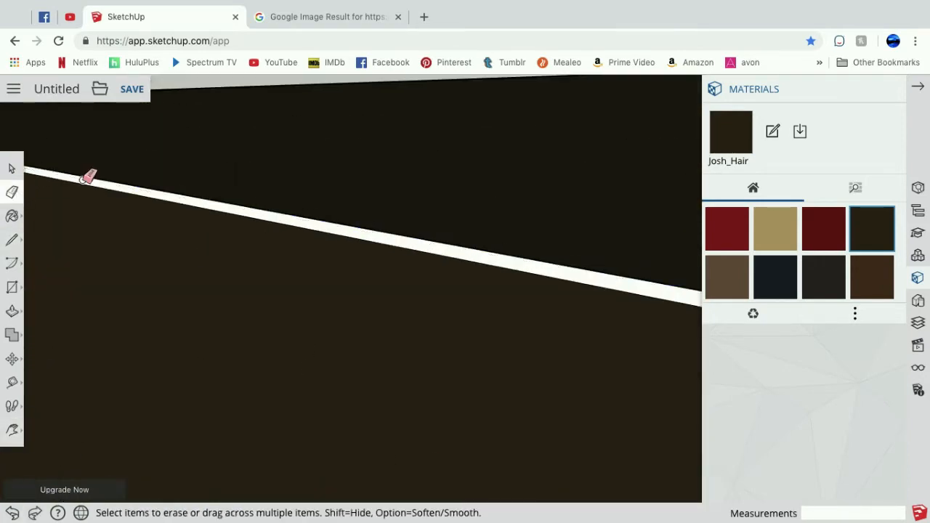
- Push/Pull the thin strip from the box's end partway along its top to start a floor layer
{"action": "scroll", "coordinate": [65, 291], "scroll_direction": "down", "scroll_amount": 5}
{"action": "left_click", "coordinate": [14, 434]}
{"action": "left_click", "coordinate": [42, 399]}
{"action": "left_click_drag", "start_coordinate": [203, 291], "coordinate": [48, 196]}
{"action": "left_click", "coordinate": [12, 311]}
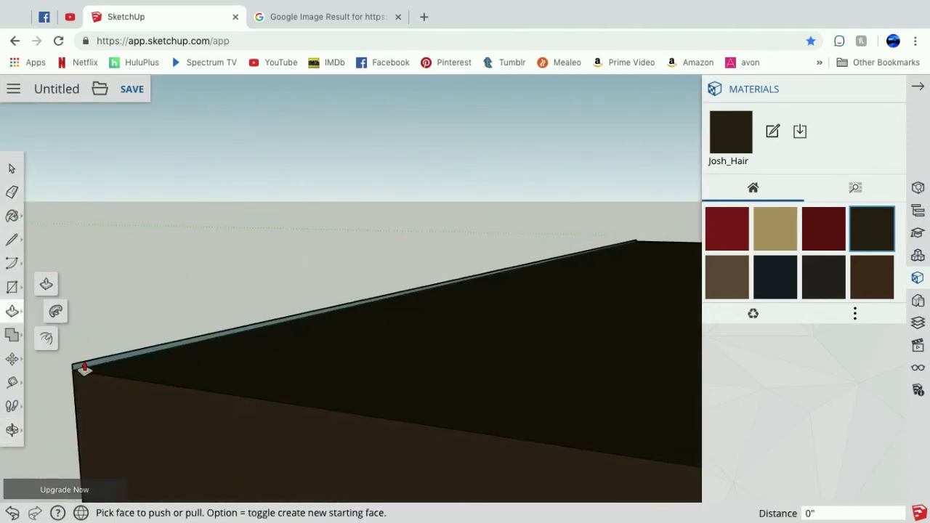
{"action": "left_click", "coordinate": [83, 369]}
{"action": "left_click", "coordinate": [361, 436]}
- Extend the thin floor layer about 5' 10 5/8" farther along the box's top with Push/Pull
{"action": "scroll", "coordinate": [361, 436], "scroll_direction": "down", "scroll_amount": 5}
{"action": "scroll", "coordinate": [362, 436], "scroll_direction": "down", "scroll_amount": 5}
{"action": "left_click", "coordinate": [13, 431]}
{"action": "left_click", "coordinate": [64, 405]}
{"action": "left_click_drag", "start_coordinate": [436, 391], "coordinate": [720, 428]}
{"action": "scroll", "coordinate": [118, 297], "scroll_direction": "up", "scroll_amount": 5}
{"action": "left_click", "coordinate": [12, 311]}
{"action": "scroll", "coordinate": [540, 293], "scroll_direction": "down", "scroll_amount": 8}
{"action": "left_click", "coordinate": [12, 431]}
{"action": "left_click_drag", "start_coordinate": [581, 324], "coordinate": [266, 332]}
{"action": "left_click", "coordinate": [11, 240]}
{"action": "left_click", "coordinate": [11, 192]}
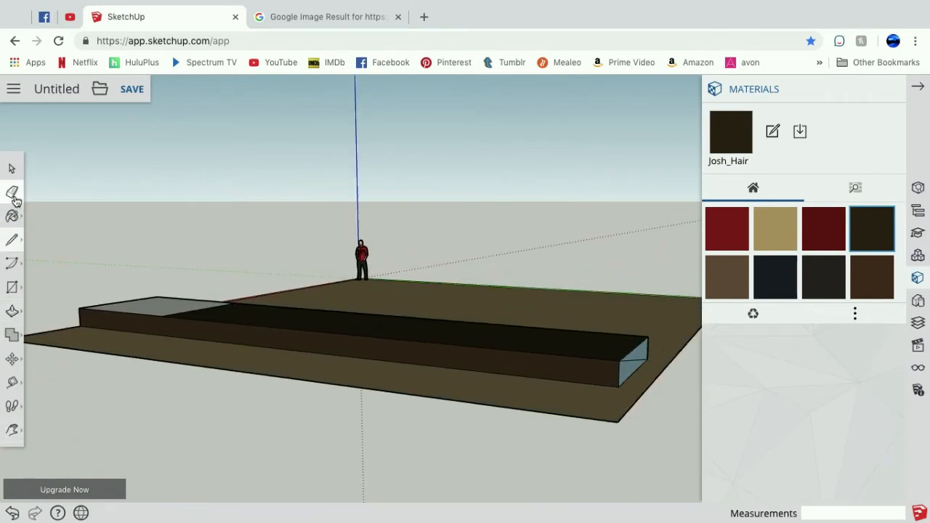
{"action": "left_click", "coordinate": [13, 311]}
{"action": "scroll", "coordinate": [205, 317], "scroll_direction": "up", "scroll_amount": 5}
{"action": "left_click_drag", "start_coordinate": [197, 294], "coordinate": [579, 371]}
{"action": "scroll", "coordinate": [578, 371], "scroll_direction": "down", "scroll_amount": 2}
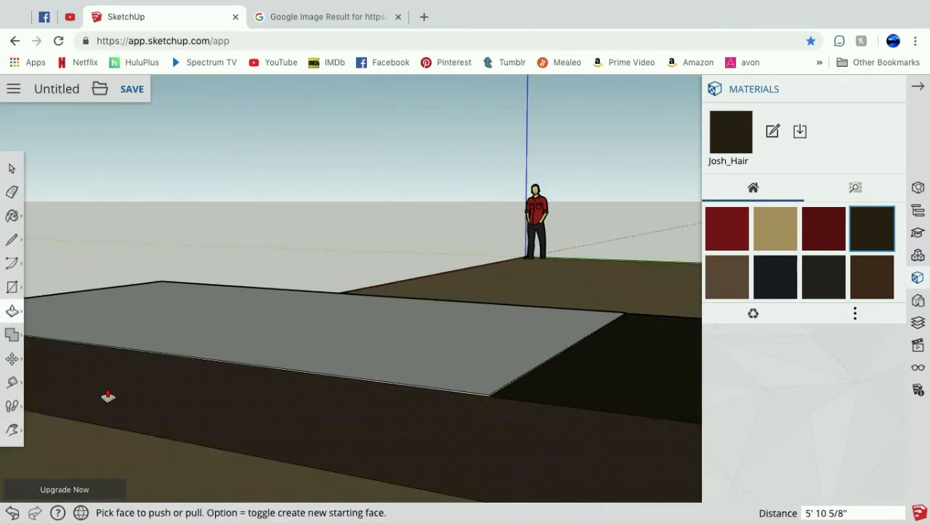
- Push/Pull the floor layer's leading edge about 8' 1 1/16" farther along the box
{"action": "left_click", "coordinate": [12, 430]}
{"action": "left_click_drag", "start_coordinate": [452, 376], "coordinate": [388, 361]}
{"action": "scroll", "coordinate": [202, 394], "scroll_direction": "down", "scroll_amount": 3}
{"action": "left_click", "coordinate": [12, 311]}
{"action": "left_click_drag", "start_coordinate": [94, 305], "coordinate": [535, 407]}
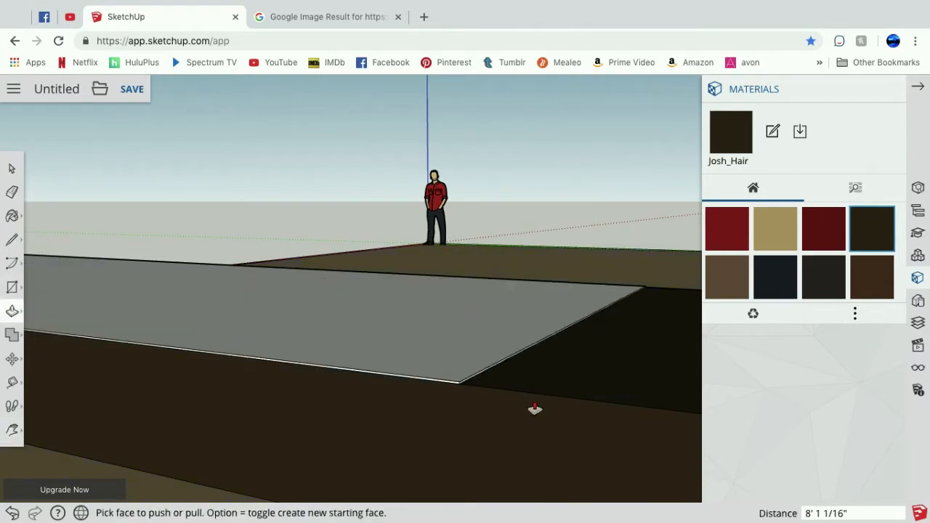
- Push/Pull the floor layer's leading edge another 16' 1 3/8" or so toward the box's far end
{"action": "left_click", "coordinate": [13, 430]}
{"action": "scroll", "coordinate": [344, 299], "scroll_direction": "up", "scroll_amount": 3}
{"action": "scroll", "coordinate": [344, 299], "scroll_direction": "down", "scroll_amount": 2}
{"action": "left_click", "coordinate": [12, 311]}
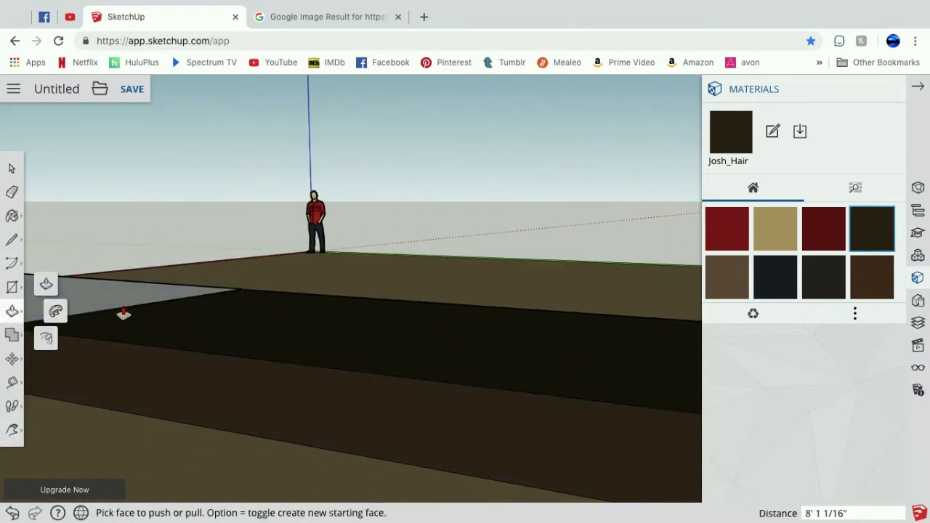
{"action": "left_click_drag", "start_coordinate": [124, 313], "coordinate": [711, 397]}
- Push/Pull the floor layer's leading edge about 7' 9 1/4" along the box to its far end
{"action": "left_click", "coordinate": [12, 431]}
{"action": "left_click_drag", "start_coordinate": [405, 401], "coordinate": [303, 385]}
{"action": "left_click", "coordinate": [12, 311]}
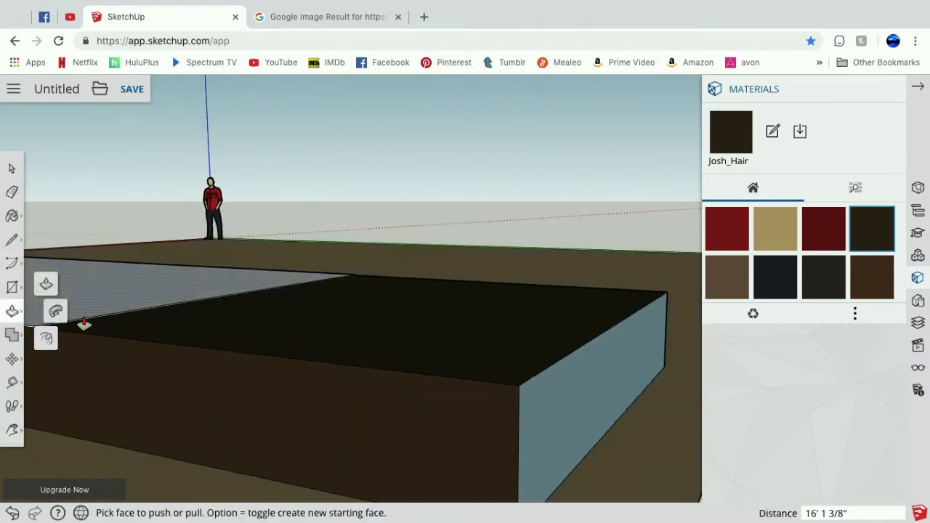
{"action": "left_click", "coordinate": [84, 323]}
{"action": "mouse_move", "coordinate": [36, 516]}
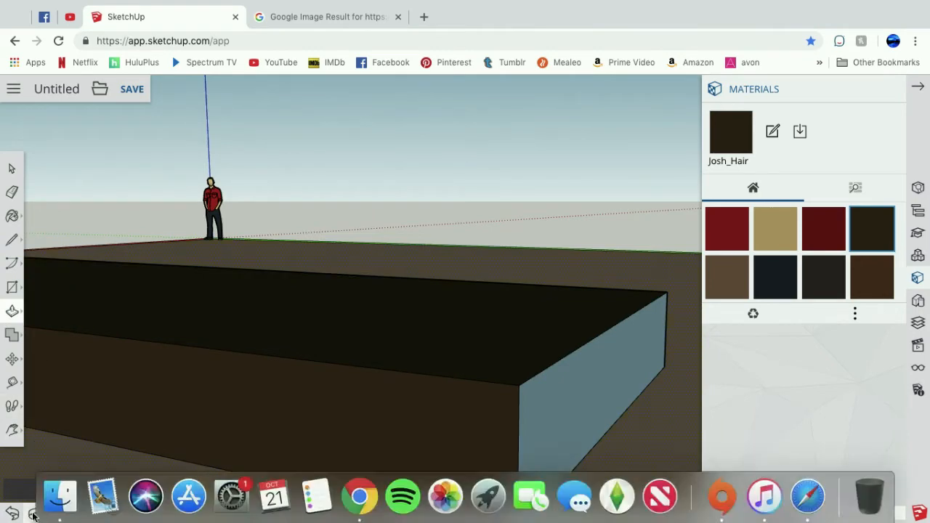
{"action": "left_click", "coordinate": [84, 320]}
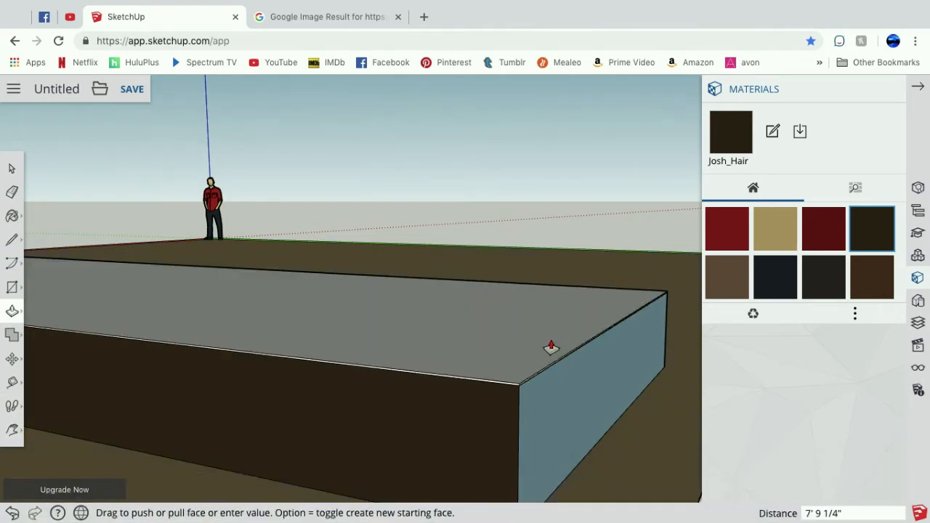
{"action": "left_click", "coordinate": [551, 348]}
- Push/Pull the floor layer's end face at the far end of the box
{"action": "scroll", "coordinate": [606, 430], "scroll_direction": "up", "scroll_amount": 5}
{"action": "left_click", "coordinate": [361, 152]}
{"action": "left_click", "coordinate": [12, 430]}
{"action": "left_click", "coordinate": [46, 375]}
{"action": "left_click_drag", "start_coordinate": [124, 182], "coordinate": [204, 174]}
{"action": "left_click", "coordinate": [12, 430]}
{"action": "left_click", "coordinate": [63, 402]}
{"action": "left_click_drag", "start_coordinate": [109, 283], "coordinate": [73, 236]}
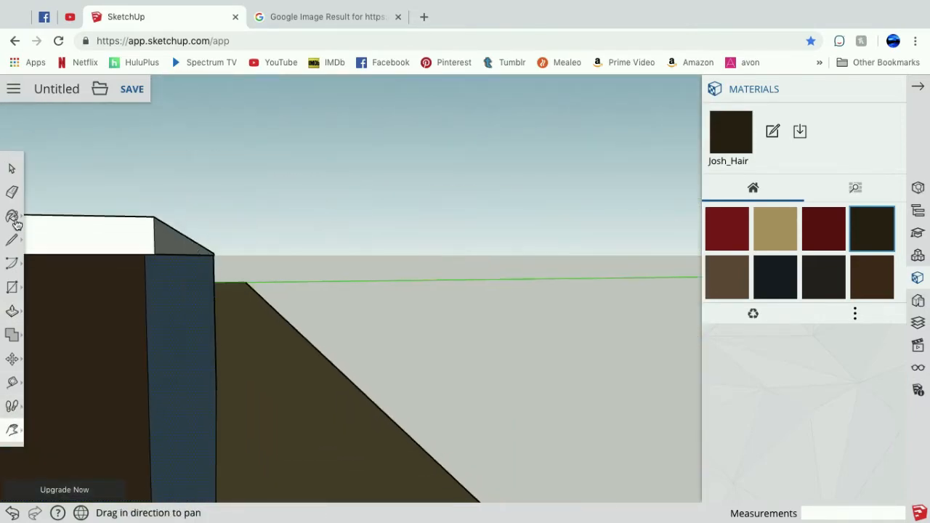
{"action": "left_click", "coordinate": [13, 311]}
{"action": "double_click", "coordinate": [187, 245]}
- Paint the top of the floor layer with the multi-toned strip flooring from the Wood materials
{"action": "left_click", "coordinate": [13, 430]}
{"action": "left_click", "coordinate": [66, 408]}
{"action": "left_click_drag", "start_coordinate": [251, 184], "coordinate": [275, 286]}
{"action": "left_click", "coordinate": [841, 191]}
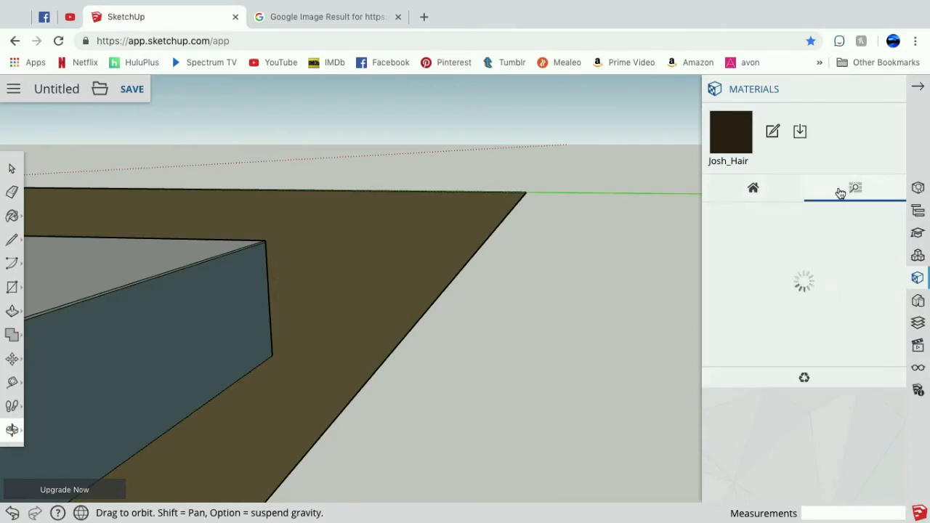
{"action": "scroll", "coordinate": [815, 372], "scroll_direction": "down", "scroll_amount": 5}
{"action": "left_click", "coordinate": [781, 458]}
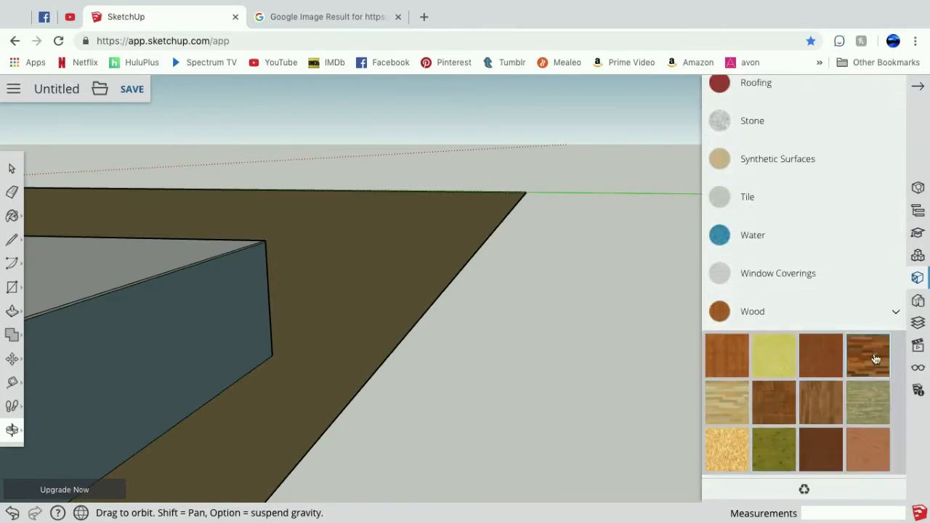
{"action": "left_click", "coordinate": [868, 356]}
{"action": "left_click", "coordinate": [109, 254]}
- Paint the remaining unpainted end and edge faces of the platform with the Josh_Hair colour
{"action": "scroll", "coordinate": [346, 318], "scroll_direction": "down", "scroll_amount": 3}
{"action": "left_click", "coordinate": [873, 229]}
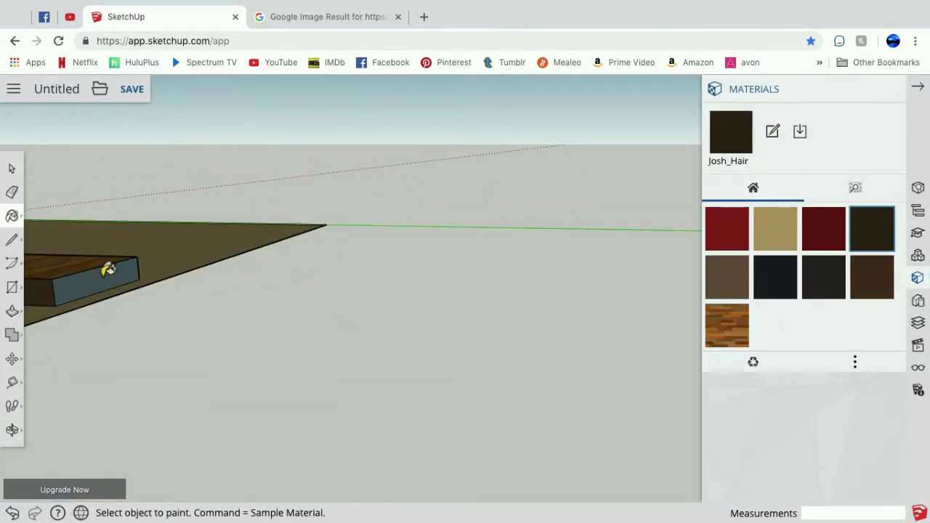
{"action": "left_click", "coordinate": [49, 280]}
- Draw a line about 8' 4 15/16" long across the wood floor near the platform's far end
{"action": "left_click", "coordinate": [12, 430]}
{"action": "left_click", "coordinate": [51, 376]}
{"action": "left_click_drag", "start_coordinate": [255, 291], "coordinate": [383, 305]}
{"action": "left_click", "coordinate": [13, 432]}
{"action": "left_click", "coordinate": [63, 403]}
{"action": "left_click_drag", "start_coordinate": [189, 393], "coordinate": [398, 303]}
{"action": "scroll", "coordinate": [502, 214], "scroll_direction": "down", "scroll_amount": 5}
{"action": "scroll", "coordinate": [398, 303], "scroll_direction": "up", "scroll_amount": 3}
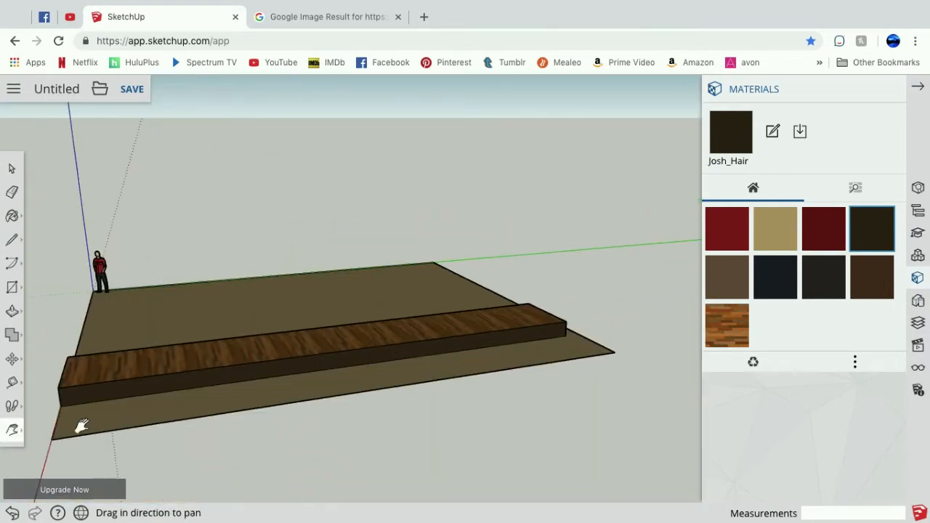
{"action": "left_click", "coordinate": [12, 240]}
{"action": "left_click", "coordinate": [58, 389]}
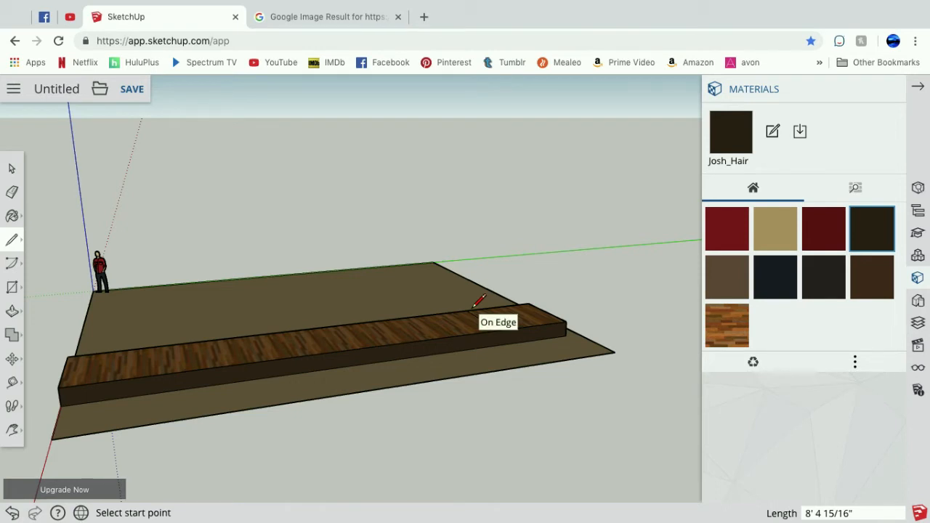
- Push/Pull the far-end section of the wood floor up about 3' 3 3/4" into a raised block
{"action": "left_click", "coordinate": [13, 169]}
{"action": "left_click", "coordinate": [12, 430]}
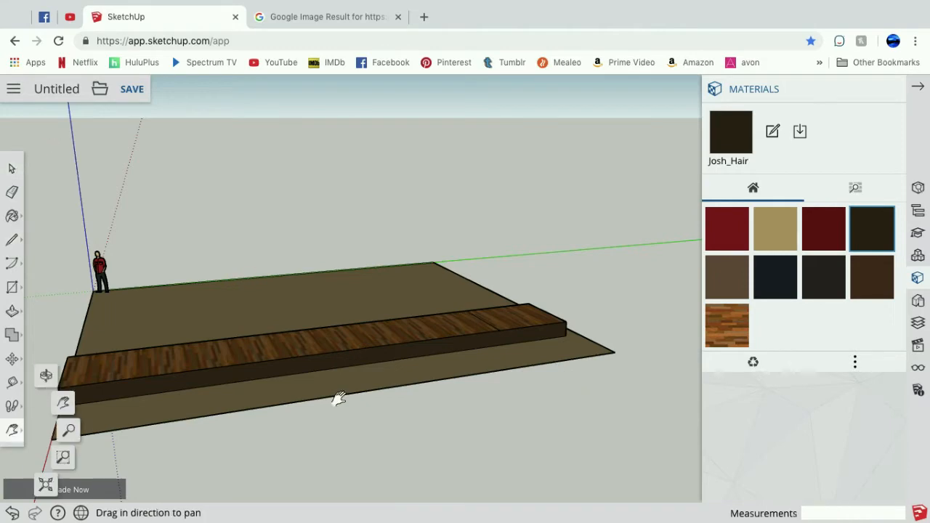
{"action": "scroll", "coordinate": [567, 364], "scroll_direction": "up", "scroll_amount": 10}
{"action": "left_click", "coordinate": [12, 428]}
{"action": "left_click", "coordinate": [46, 375]}
{"action": "left_click_drag", "start_coordinate": [349, 189], "coordinate": [440, 274]}
{"action": "scroll", "coordinate": [439, 280], "scroll_direction": "down", "scroll_amount": 5}
{"action": "left_click", "coordinate": [13, 430]}
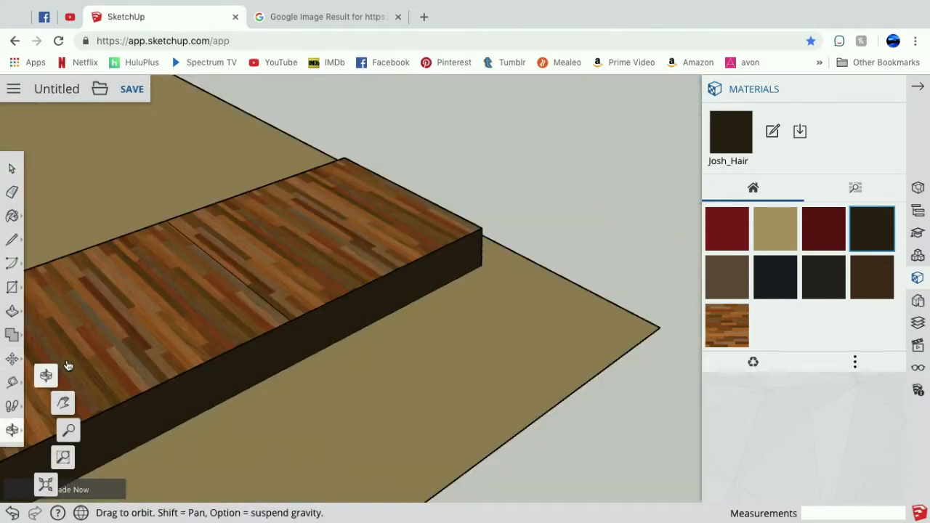
{"action": "left_click", "coordinate": [15, 313]}
{"action": "left_click_drag", "start_coordinate": [327, 233], "coordinate": [327, 142]}
{"action": "left_click", "coordinate": [12, 430]}
{"action": "left_click", "coordinate": [63, 403]}
{"action": "scroll", "coordinate": [329, 443], "scroll_direction": "down", "scroll_amount": 5}
{"action": "left_click_drag", "start_coordinate": [330, 443], "coordinate": [526, 224]}
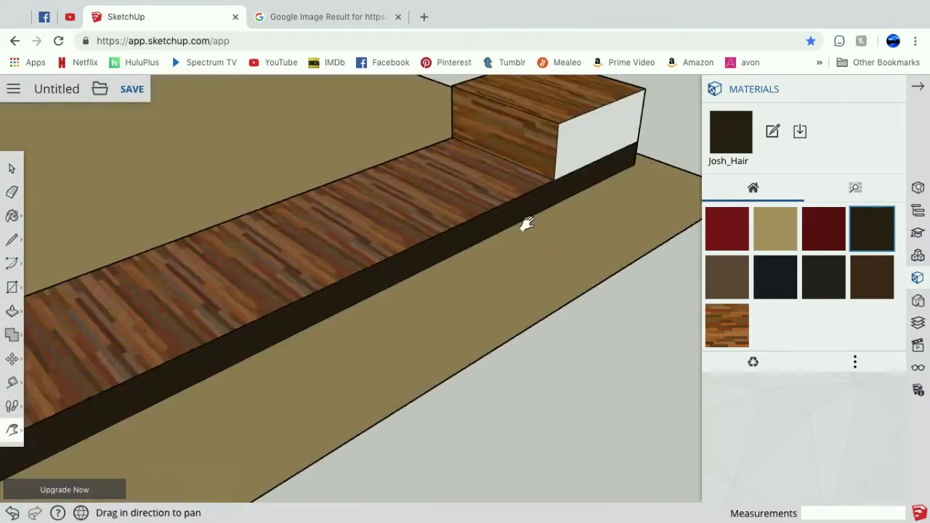
{"action": "scroll", "coordinate": [525, 225], "scroll_direction": "down", "scroll_amount": 5}
- Search Google Images in a new browser tab for 5th wheel trailer dimensions
{"action": "left_click", "coordinate": [424, 17]}
{"action": "type", "text": "5th whee"}
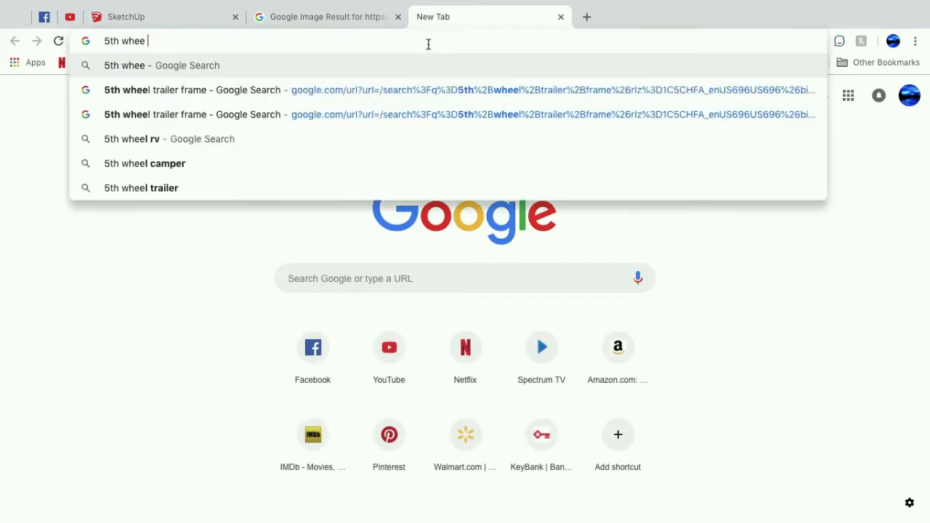
{"action": "type", "text": "l trailer dementions"}
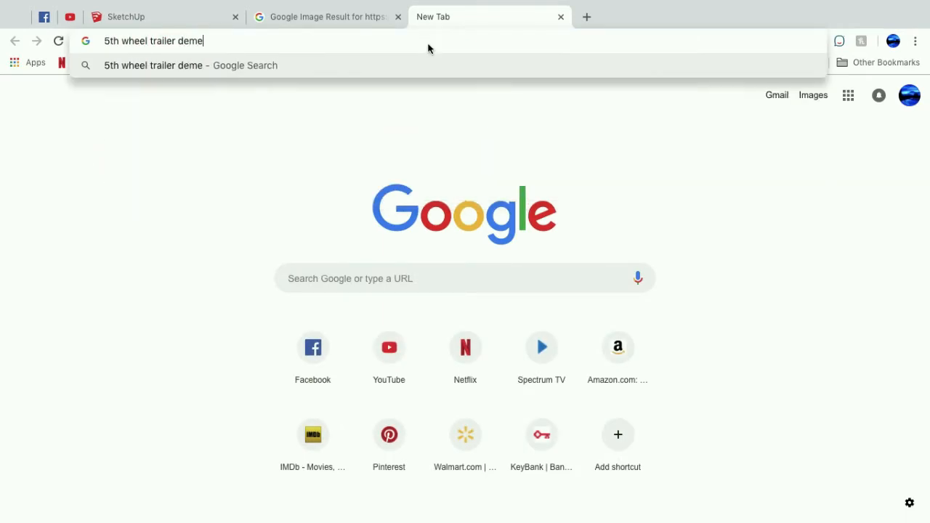
{"action": "key", "text": "Return"}
{"action": "left_click", "coordinate": [160, 149]}
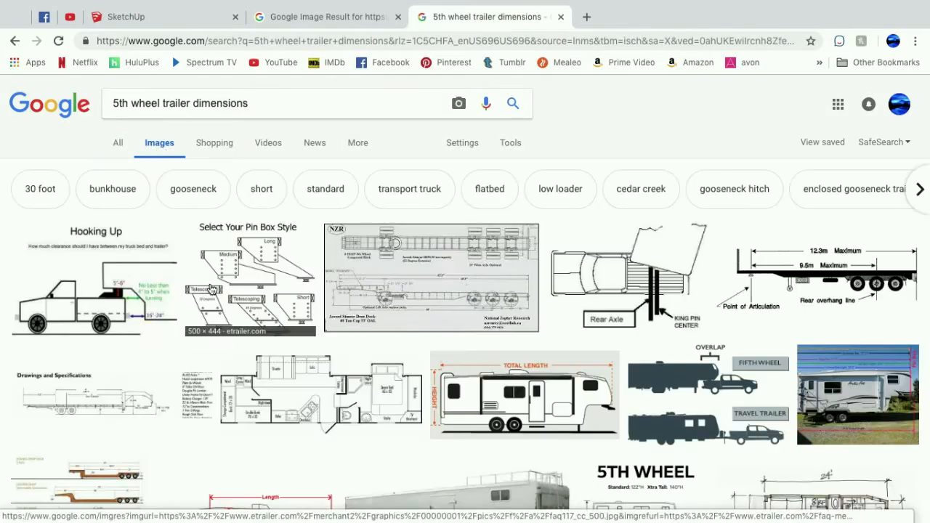
- Examine the lowboy trailer dimension drawings for the height of the raised gooseneck deck
{"action": "scroll", "coordinate": [201, 438], "scroll_direction": "down", "scroll_amount": 3}
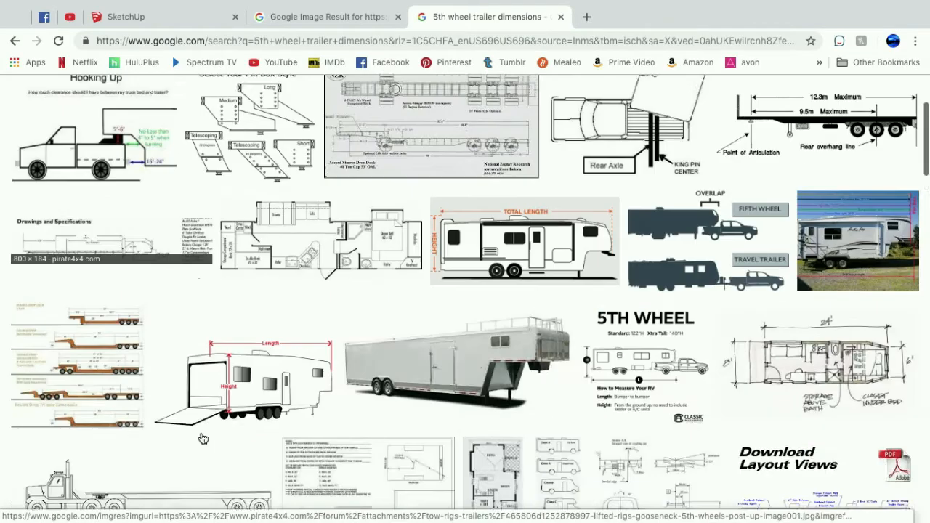
{"action": "left_click", "coordinate": [74, 260]}
{"action": "left_click", "coordinate": [298, 304]}
{"action": "left_click", "coordinate": [725, 21]}
{"action": "scroll", "coordinate": [316, 234], "scroll_direction": "up", "scroll_amount": 5, "text": "ctrl"}
{"action": "scroll", "coordinate": [316, 235], "scroll_direction": "down", "scroll_amount": 1}
{"action": "scroll", "coordinate": [315, 235], "scroll_direction": "down", "scroll_amount": 2}
{"action": "scroll", "coordinate": [315, 234], "scroll_direction": "left", "scroll_amount": 2}
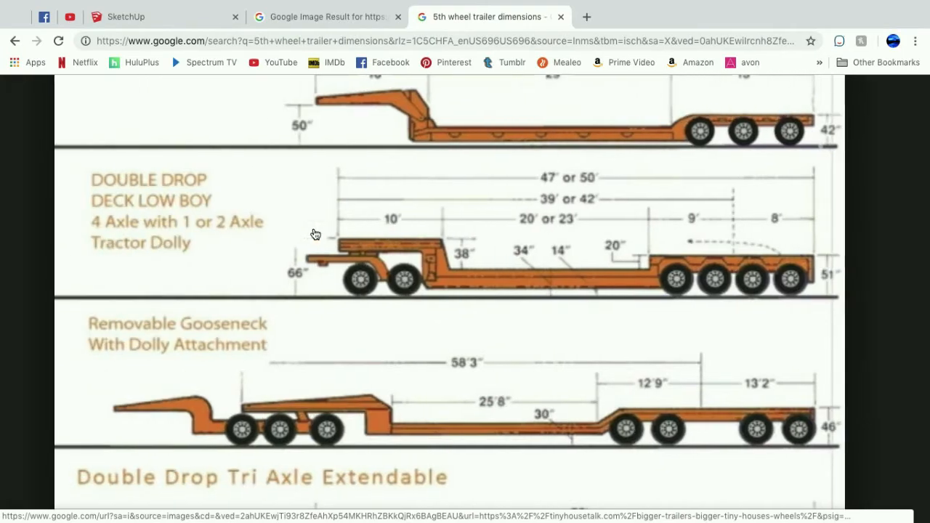
- Convert 38 inches to feet with Google's unit converter in a new tab
{"action": "left_click", "coordinate": [560, 17]}
{"action": "left_click", "coordinate": [420, 14]}
{"action": "type", "text": "inches to feet"}
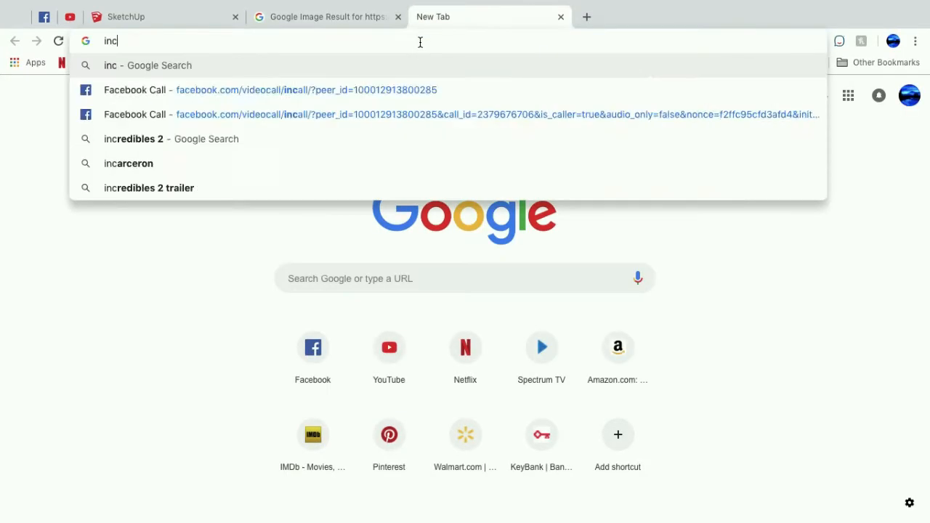
{"action": "key", "text": "Return"}
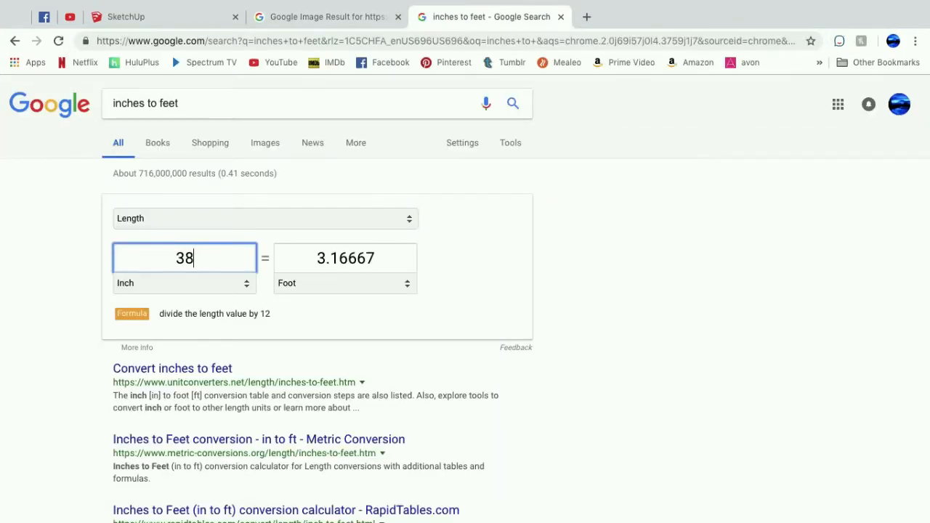
{"action": "left_click", "coordinate": [562, 18]}
- Return to SketchUp and measure the height of the raised end block with the Line tool
{"action": "left_click", "coordinate": [164, 16]}
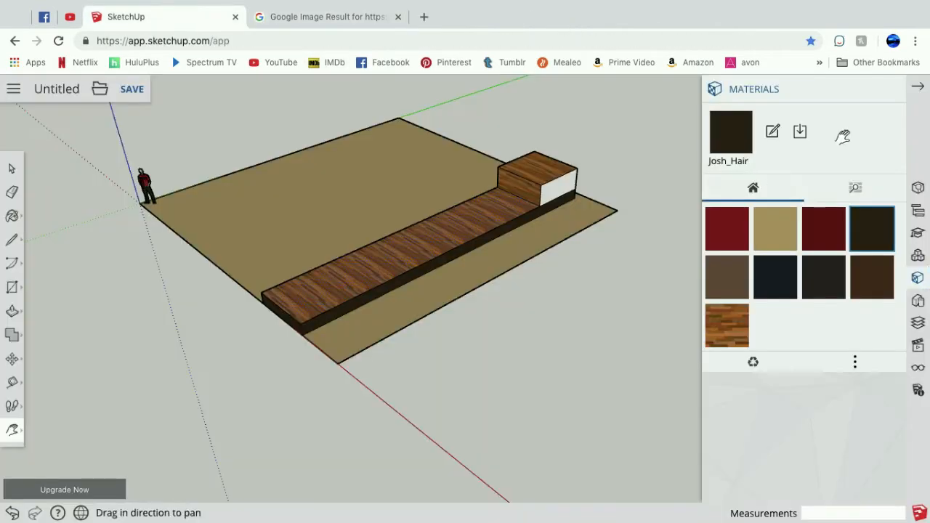
{"action": "left_click", "coordinate": [16, 435]}
{"action": "left_click", "coordinate": [64, 404]}
{"action": "left_click_drag", "start_coordinate": [182, 379], "coordinate": [17, 434]}
{"action": "scroll", "coordinate": [80, 280], "scroll_direction": "up", "scroll_amount": 5}
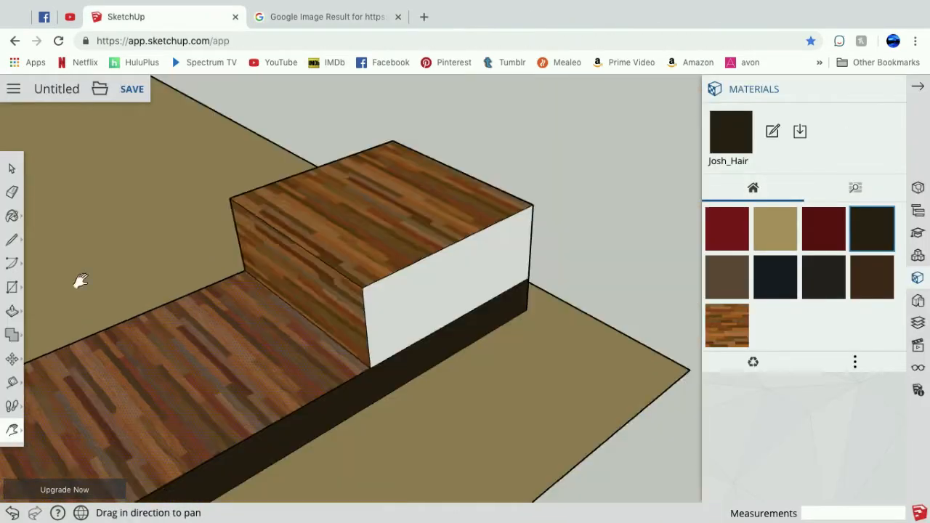
{"action": "left_click", "coordinate": [12, 239]}
{"action": "left_click", "coordinate": [411, 347]}
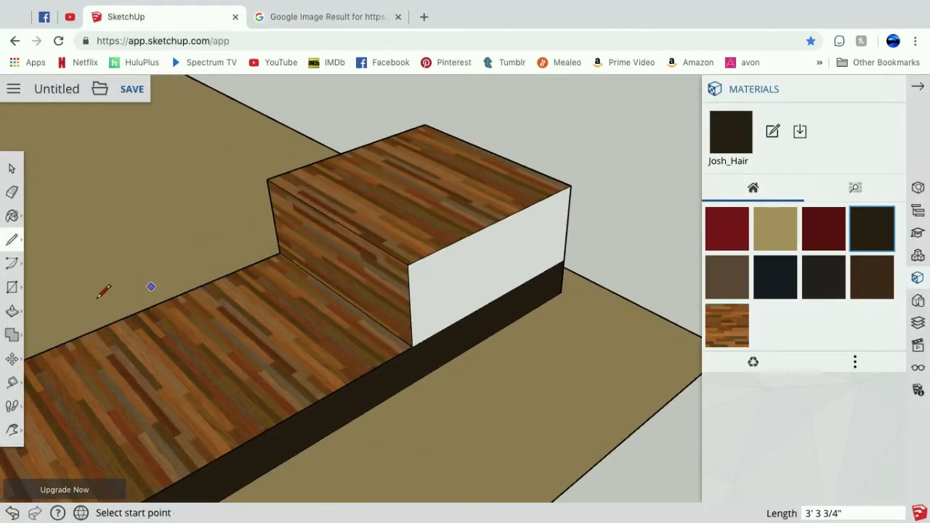
- Redo the end block's height with Push/Pull, pulling the far floor section up about 3' 3 1/16"
{"action": "key", "text": "p"}
{"action": "left_click", "coordinate": [395, 210]}
{"action": "left_click", "coordinate": [391, 282]}
{"action": "left_click", "coordinate": [12, 513]}
{"action": "left_click", "coordinate": [403, 264]}
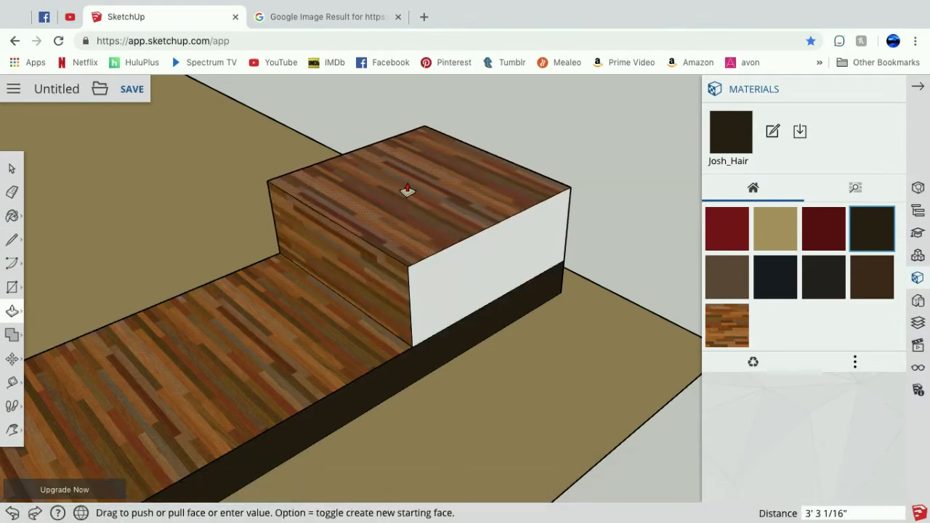
{"action": "left_click", "coordinate": [407, 190]}
- Check the reference image and view the whole platform with its raised end block from above
{"action": "left_click", "coordinate": [12, 430]}
{"action": "left_click_drag", "start_coordinate": [673, 226], "coordinate": [751, 342]}
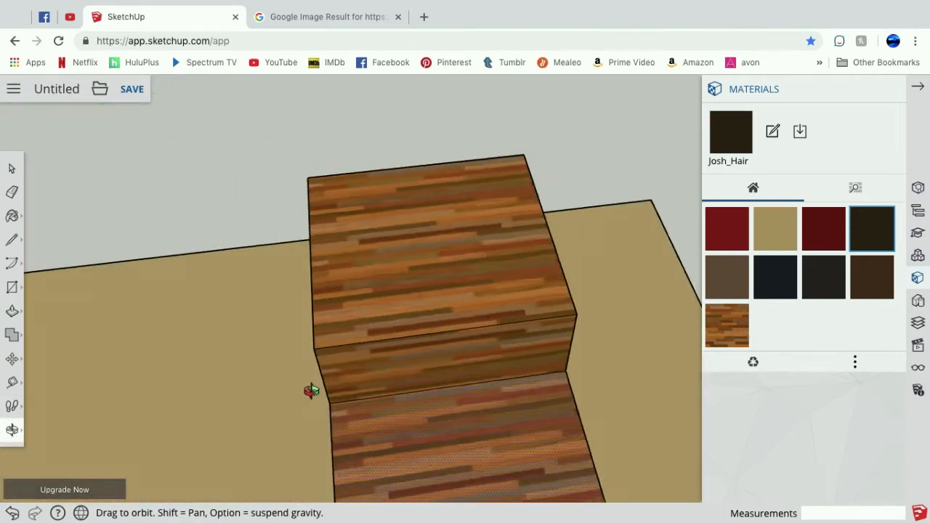
{"action": "left_click", "coordinate": [318, 17]}
{"action": "left_click", "coordinate": [206, 21]}
{"action": "left_click", "coordinate": [15, 434]}
{"action": "left_click", "coordinate": [15, 434]}
{"action": "left_click", "coordinate": [46, 409]}
{"action": "left_click_drag", "start_coordinate": [323, 363], "coordinate": [295, 8]}
{"action": "scroll", "coordinate": [342, 298], "scroll_direction": "down", "scroll_amount": 10}
{"action": "left_click", "coordinate": [18, 437]}
{"action": "left_click", "coordinate": [46, 385]}
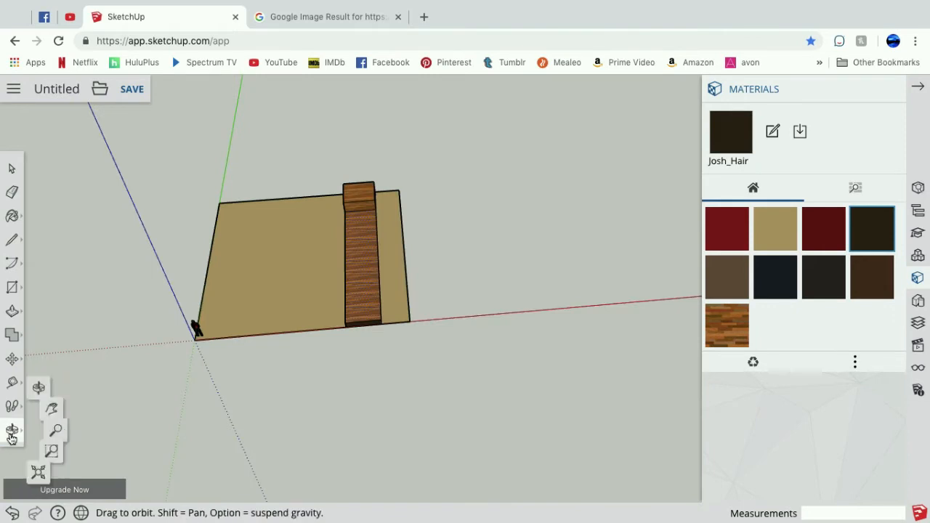
- Inspect the platform's front end and check the floor and wall height measurements in the tiny house reference image
{"action": "left_click", "coordinate": [11, 436]}
{"action": "left_click", "coordinate": [45, 410]}
{"action": "left_click_drag", "start_coordinate": [290, 369], "coordinate": [331, 419]}
{"action": "scroll", "coordinate": [331, 418], "scroll_direction": "up", "scroll_amount": 5}
{"action": "left_click", "coordinate": [46, 386]}
{"action": "left_click_drag", "start_coordinate": [424, 380], "coordinate": [341, 254]}
{"action": "left_click", "coordinate": [15, 434]}
{"action": "left_click", "coordinate": [43, 411]}
{"action": "scroll", "coordinate": [473, 243], "scroll_direction": "up", "scroll_amount": 8}
{"action": "left_click_drag", "start_coordinate": [313, 332], "coordinate": [508, 323]}
{"action": "left_click", "coordinate": [319, 17]}
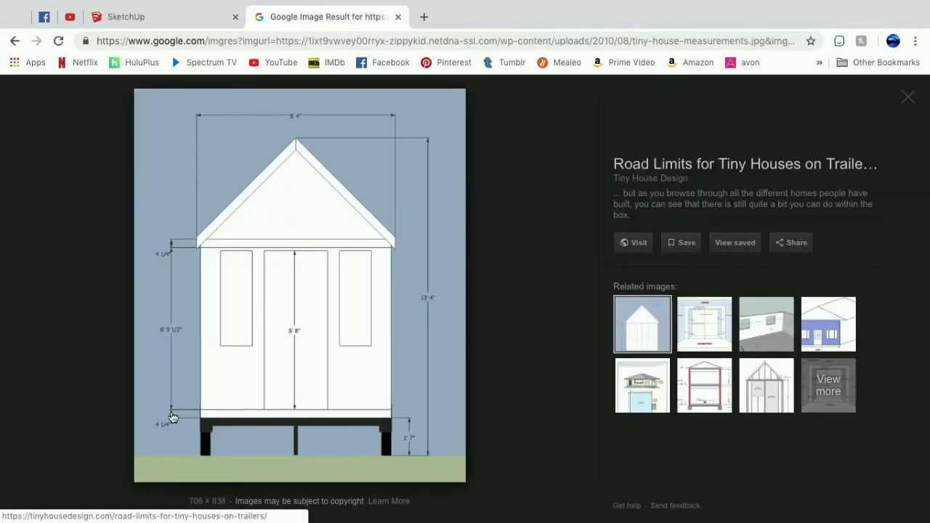
{"action": "left_click", "coordinate": [167, 17]}
- Draw an upright wall face along the platform's full long edge with the Line tool and erase the extra edges crossing it
{"action": "left_click", "coordinate": [12, 240]}
{"action": "scroll", "coordinate": [522, 268], "scroll_direction": "down", "scroll_amount": 3}
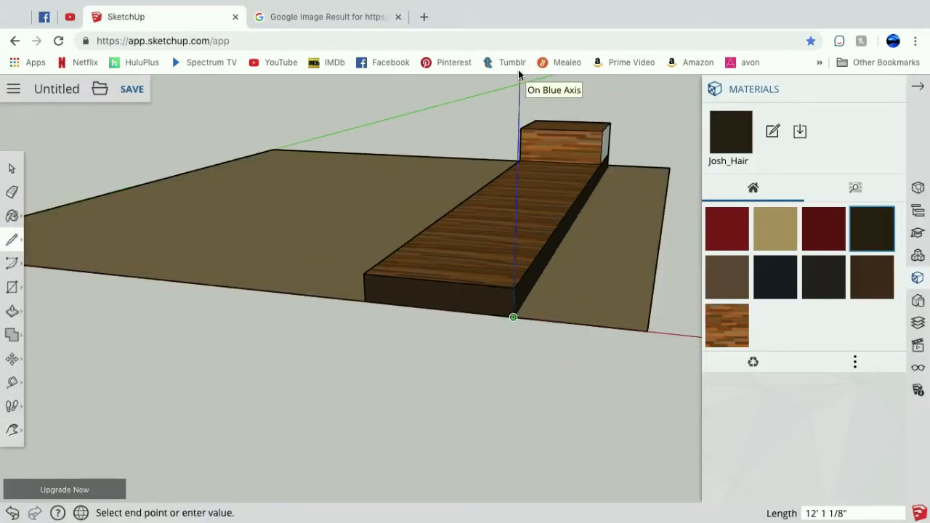
{"action": "middle_click_drag", "start_coordinate": [519, 76], "coordinate": [285, 195], "text": "shift"}
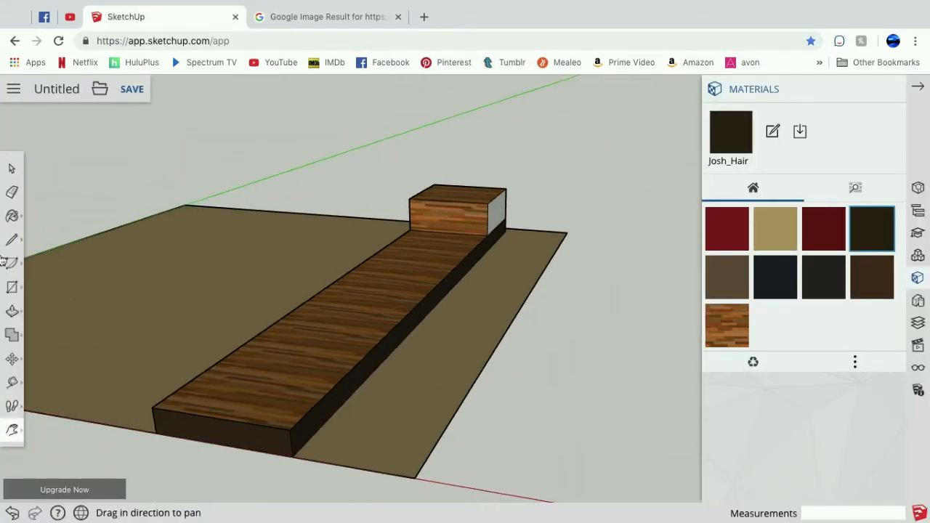
{"action": "left_click", "coordinate": [270, 198]}
{"action": "left_click", "coordinate": [507, 189]}
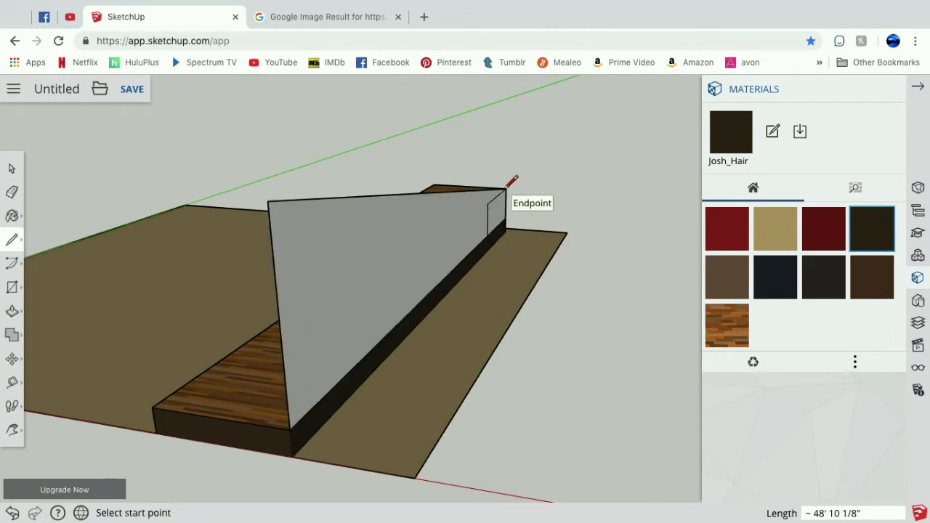
{"action": "left_click", "coordinate": [268, 202]}
{"action": "key", "text": "e"}
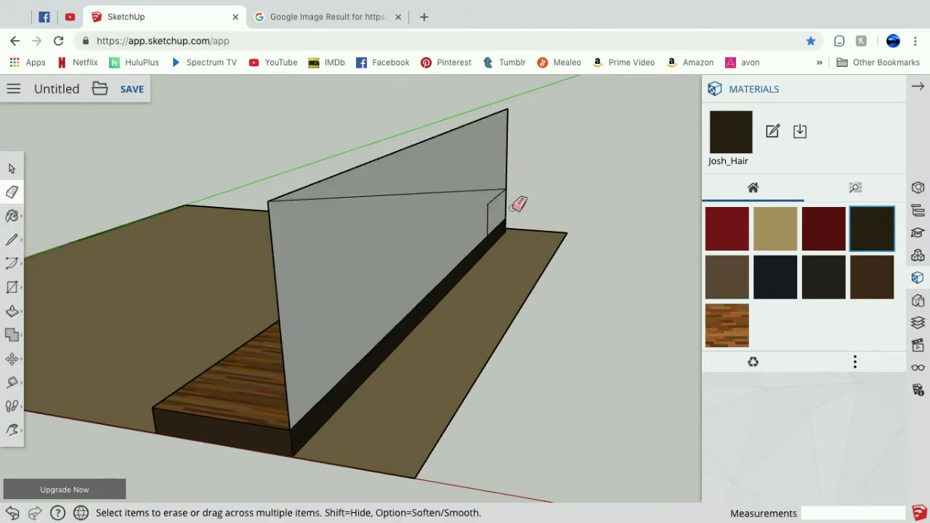
- Push/Pull the inner face of the long wall slightly inward to give the wall thickness
{"action": "left_click", "coordinate": [13, 430]}
{"action": "left_click", "coordinate": [46, 377]}
{"action": "left_click_drag", "start_coordinate": [120, 269], "coordinate": [336, 245]}
{"action": "left_click", "coordinate": [13, 311]}
{"action": "left_click", "coordinate": [13, 430]}
{"action": "left_click", "coordinate": [66, 402]}
{"action": "left_click_drag", "start_coordinate": [305, 336], "coordinate": [148, 339]}
{"action": "left_click", "coordinate": [13, 311]}
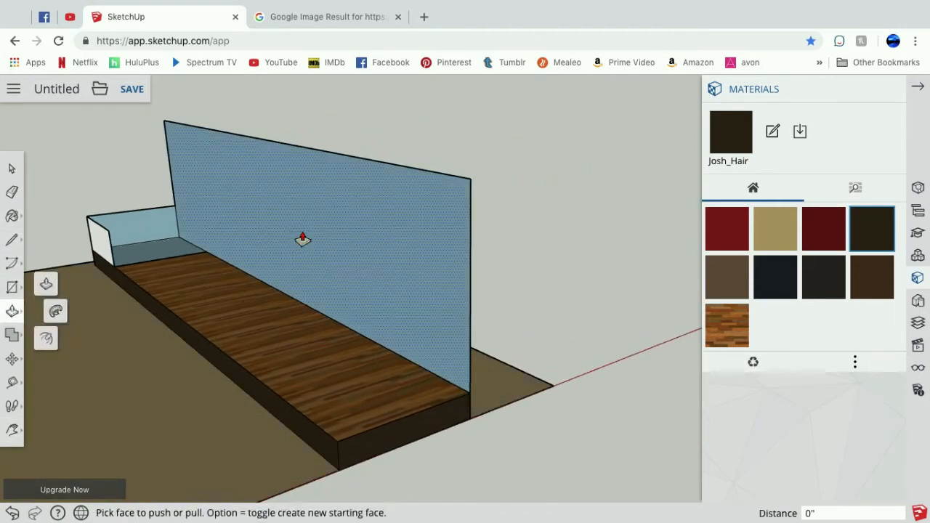
{"action": "left_click", "coordinate": [303, 239]}
{"action": "left_click", "coordinate": [293, 240]}
- Erase the leftover white side face of the raised end block opposite the long wall
{"action": "left_click", "coordinate": [12, 192]}
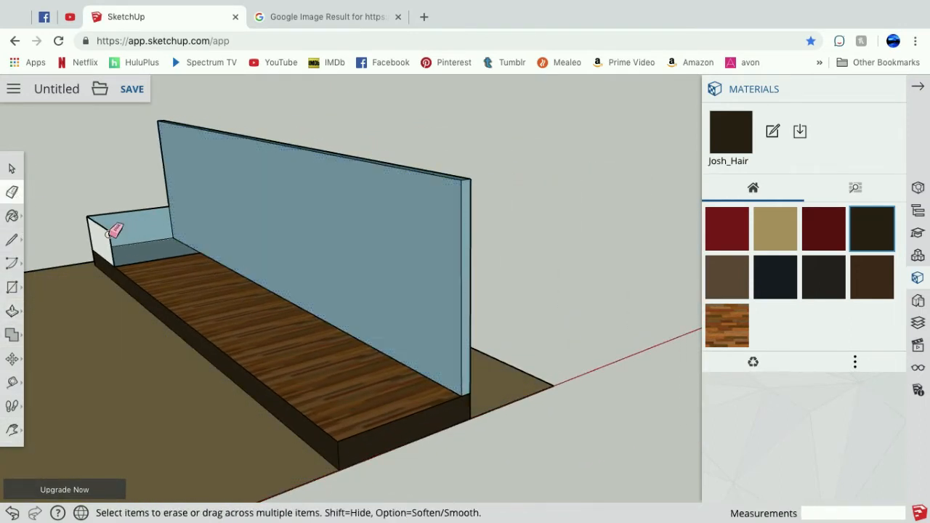
{"action": "left_click", "coordinate": [12, 240]}
{"action": "left_click", "coordinate": [14, 436]}
{"action": "mouse_move", "coordinate": [145, 342]}
{"action": "left_mouse_down"}
{"action": "mouse_move", "coordinate": [436, 288]}
{"action": "mouse_move", "coordinate": [201, 436]}
{"action": "left_mouse_up"}
{"action": "left_click", "coordinate": [13, 193]}
- Copy the long wall's thin top face and paste it on the floor along the platform's opposite long edge
{"action": "left_click", "coordinate": [12, 170]}
{"action": "left_click", "coordinate": [44, 167]}
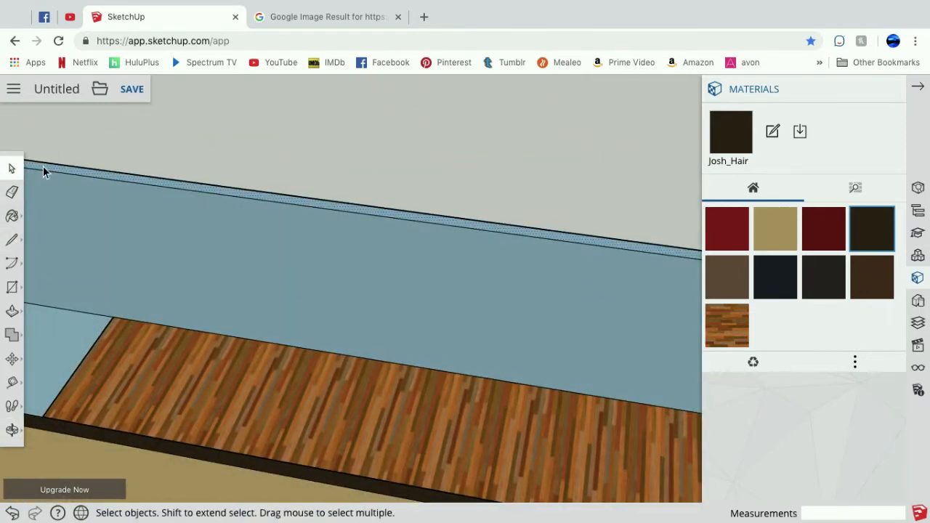
{"action": "key", "text": "ctrl+c"}
{"action": "key", "text": "ctrl+v"}
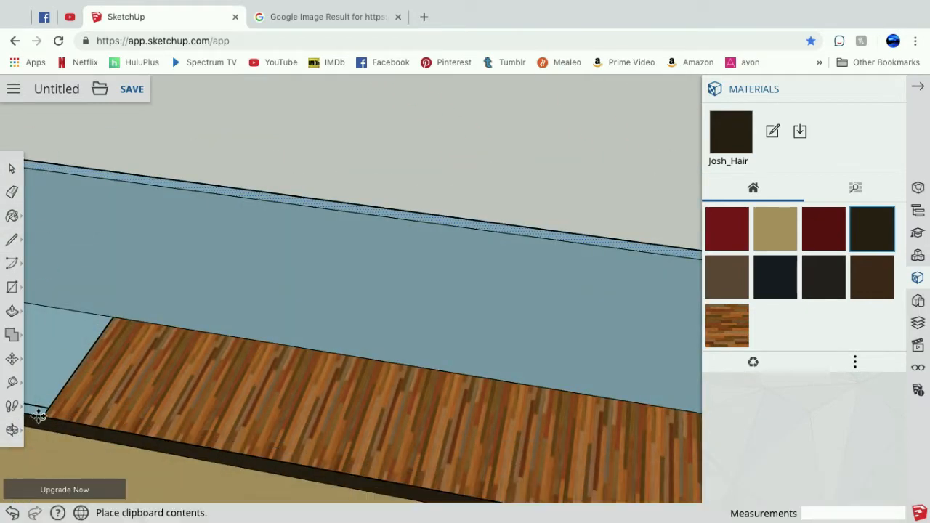
{"action": "scroll", "coordinate": [332, 473], "scroll_direction": "down", "scroll_amount": 5}
{"action": "left_click", "coordinate": [332, 473]}
{"action": "left_click", "coordinate": [13, 431]}
{"action": "left_click_drag", "start_coordinate": [146, 391], "coordinate": [236, 329]}
{"action": "scroll", "coordinate": [104, 334], "scroll_direction": "up", "scroll_amount": 5}
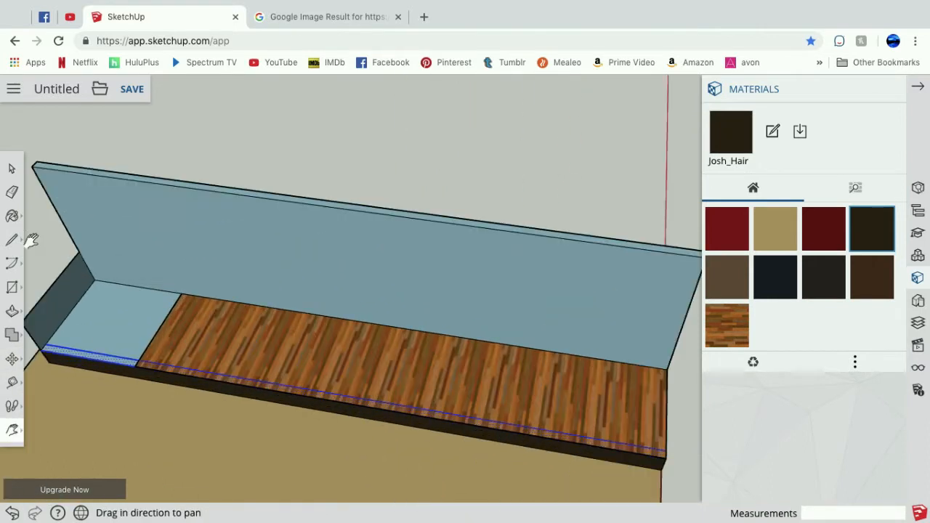
- Undo the erased edge at the copied strip and paste the strip along the platform's open long edge again
{"action": "left_click", "coordinate": [12, 193]}
{"action": "left_click", "coordinate": [138, 369]}
{"action": "left_click", "coordinate": [12, 513]}
{"action": "left_click", "coordinate": [13, 513]}
{"action": "key", "text": "ctrl+v"}
{"action": "left_click", "coordinate": [665, 453]}
- Paint the pasted strip along the open long edge with the dark red Josh_Shirt_01 material and erase its crossing edge
{"action": "left_click", "coordinate": [13, 215]}
{"action": "left_click", "coordinate": [402, 399]}
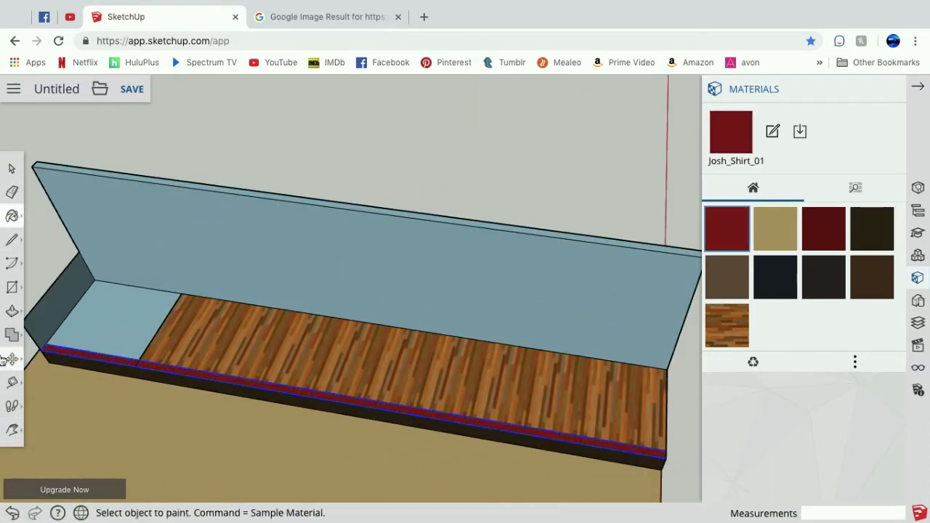
{"action": "left_click", "coordinate": [12, 193]}
{"action": "scroll", "coordinate": [89, 318], "scroll_direction": "up", "scroll_amount": 3}
{"action": "scroll", "coordinate": [146, 345], "scroll_direction": "down", "scroll_amount": 5}
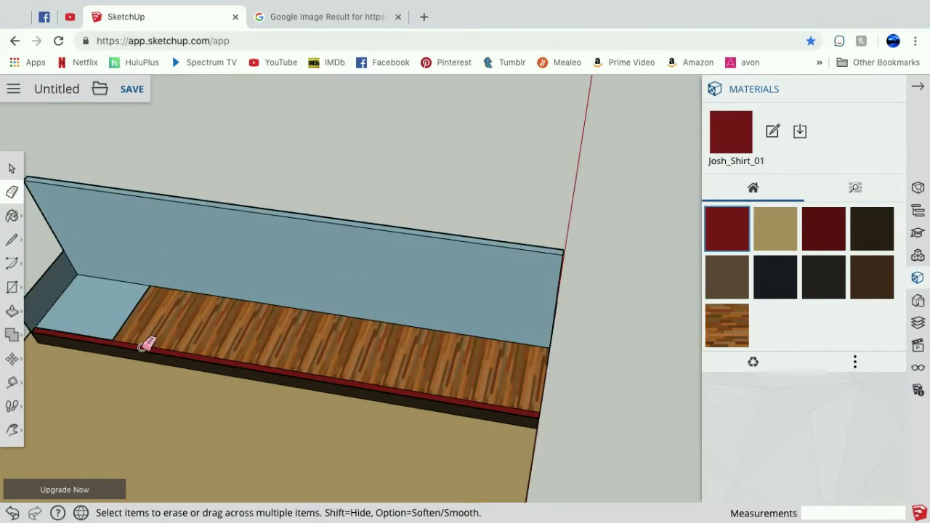
- Try to Push/Pull the section of red strip beside the raised end block up to the block's height
{"action": "left_click", "coordinate": [16, 435]}
{"action": "left_click_drag", "start_coordinate": [110, 369], "coordinate": [291, 366]}
{"action": "scroll", "coordinate": [304, 421], "scroll_direction": "up", "scroll_amount": 2, "text": "ctrl"}
{"action": "scroll", "coordinate": [159, 392], "scroll_direction": "down", "scroll_amount": 5}
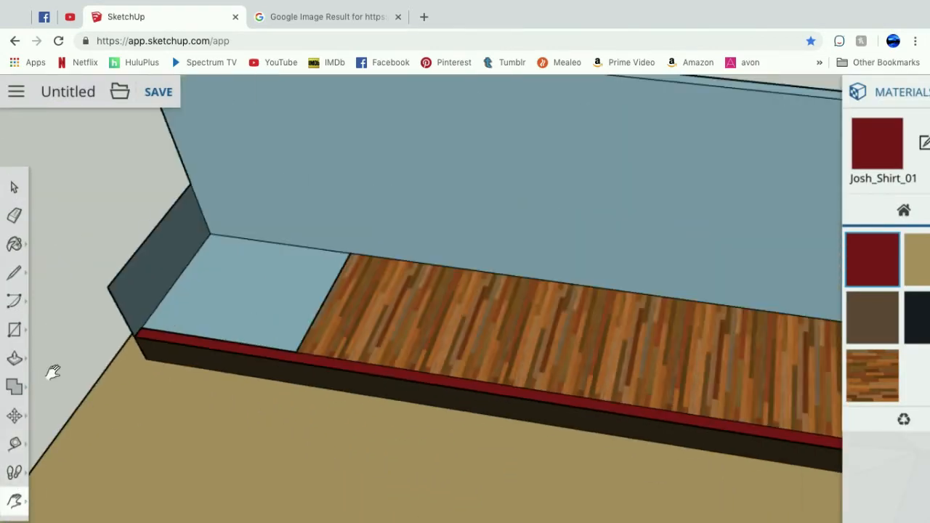
{"action": "scroll", "coordinate": [295, 369], "scroll_direction": "down", "scroll_amount": 10}
{"action": "scroll", "coordinate": [298, 367], "scroll_direction": "up", "scroll_amount": 7}
{"action": "left_click", "coordinate": [12, 430]}
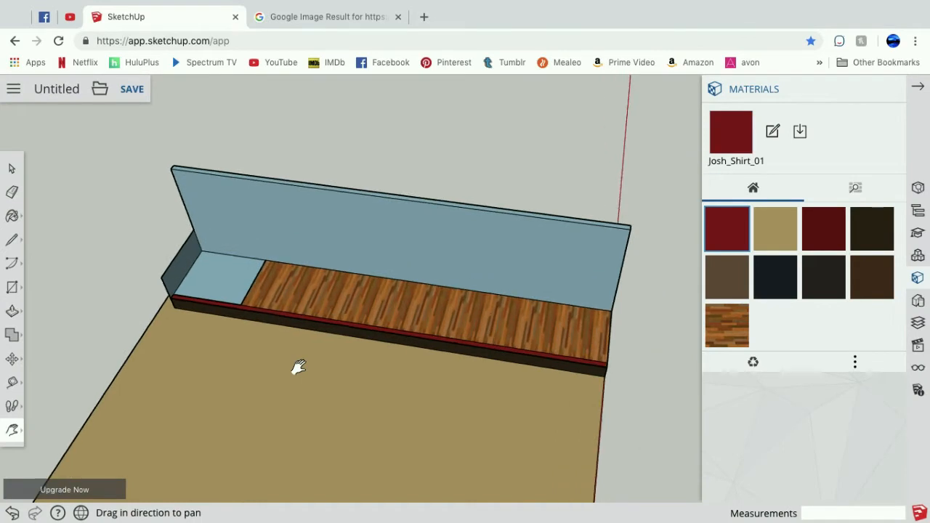
{"action": "left_click", "coordinate": [13, 311]}
{"action": "left_click", "coordinate": [217, 303]}
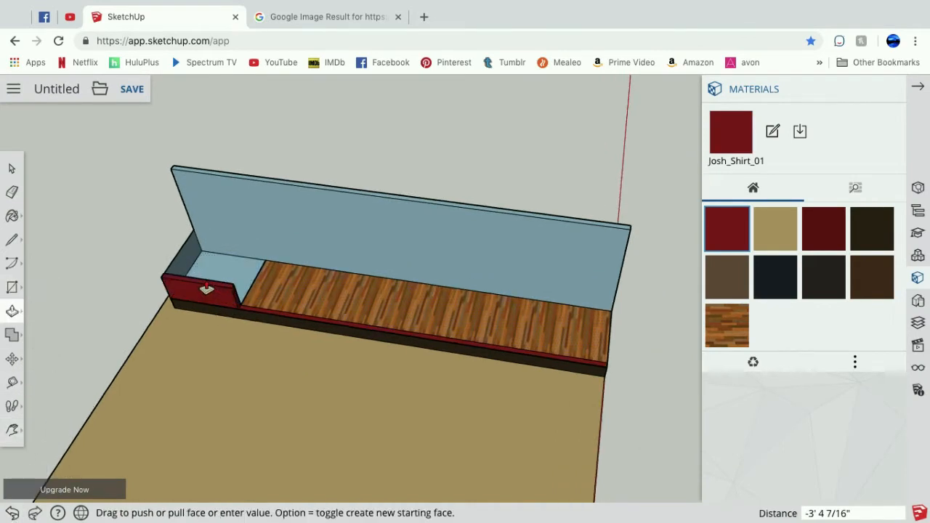
{"action": "left_click", "coordinate": [12, 430]}
{"action": "left_click", "coordinate": [47, 376]}
{"action": "left_click_drag", "start_coordinate": [238, 288], "coordinate": [662, 86]}
{"action": "left_click", "coordinate": [13, 513]}
- Erase the raised end block's remaining upright faces so that only its flat base is left on the platform
{"action": "left_click_drag", "start_coordinate": [44, 395], "coordinate": [218, 369]}
{"action": "left_click", "coordinate": [12, 239]}
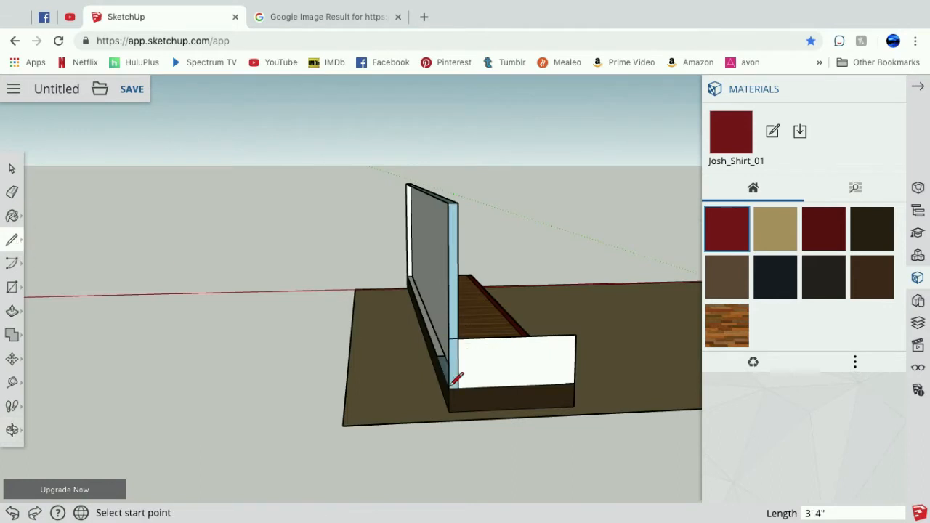
{"action": "key", "text": "e"}
{"action": "left_click", "coordinate": [13, 430]}
{"action": "left_click_drag", "start_coordinate": [320, 306], "coordinate": [81, 426]}
{"action": "left_click", "coordinate": [12, 430]}
{"action": "left_click", "coordinate": [62, 397]}
{"action": "mouse_move", "coordinate": [262, 398]}
{"action": "left_mouse_down"}
{"action": "mouse_move", "coordinate": [380, 301]}
{"action": "mouse_move", "coordinate": [269, 370]}
{"action": "left_mouse_up"}
{"action": "scroll", "coordinate": [380, 301], "scroll_direction": "up", "scroll_amount": 5}
- Draw the end block's back and floor-side edges with the Line tool, ending them at the inner edge of the red strip
{"action": "key", "text": "l"}
{"action": "left_click", "coordinate": [317, 269]}
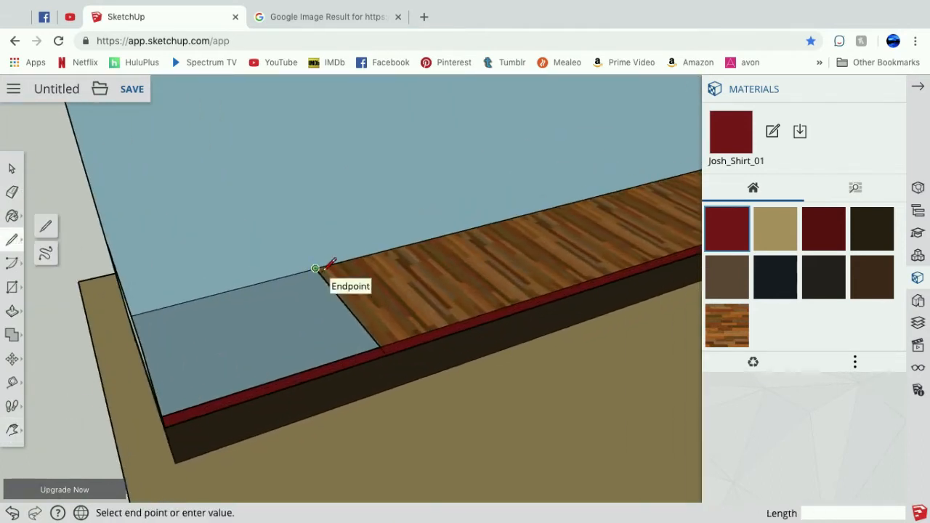
{"action": "left_click", "coordinate": [106, 244]}
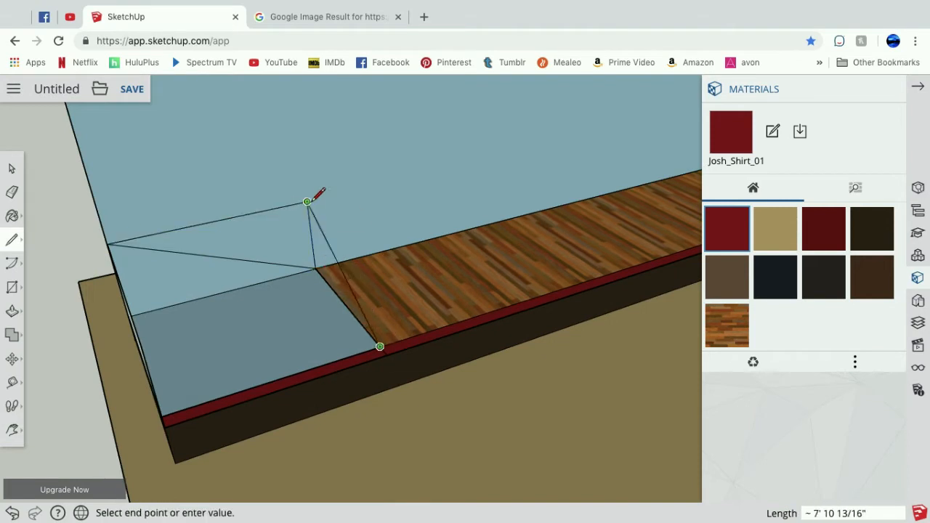
{"action": "left_click", "coordinate": [307, 203]}
{"action": "left_click", "coordinate": [374, 271]}
{"action": "left_click", "coordinate": [380, 346]}
- Close the end block's top and front faces with the Line tool, keeping the front inside the red strip, and erase the stray edge
{"action": "mouse_move", "coordinate": [40, 413]}
{"action": "middle_mouse_down"}
{"action": "mouse_move", "coordinate": [141, 337]}
{"action": "mouse_move", "coordinate": [128, 338]}
{"action": "middle_mouse_up"}
{"action": "left_click", "coordinate": [91, 273]}
{"action": "left_click", "coordinate": [11, 192]}
{"action": "left_click", "coordinate": [87, 285]}
{"action": "left_click", "coordinate": [11, 240]}
{"action": "left_click", "coordinate": [312, 259]}
{"action": "left_click", "coordinate": [92, 273]}
- Erase the end block's outer edges to open its top and front, keeping its back and floor-side faces
{"action": "left_click", "coordinate": [12, 192]}
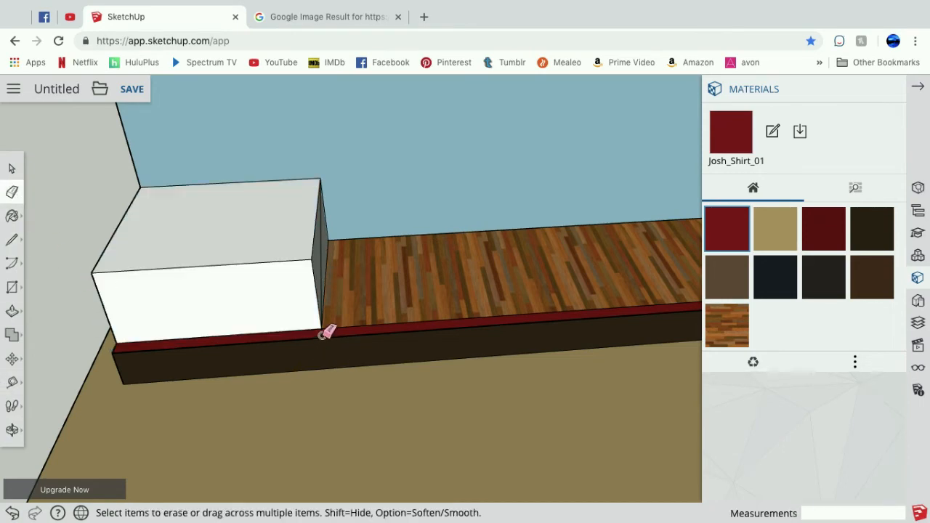
{"action": "left_click", "coordinate": [12, 429]}
{"action": "left_click_drag", "start_coordinate": [100, 305], "coordinate": [670, 204]}
{"action": "middle_click_drag", "start_coordinate": [670, 204], "coordinate": [691, 211]}
{"action": "left_click", "coordinate": [313, 308]}
{"action": "left_click", "coordinate": [212, 267]}
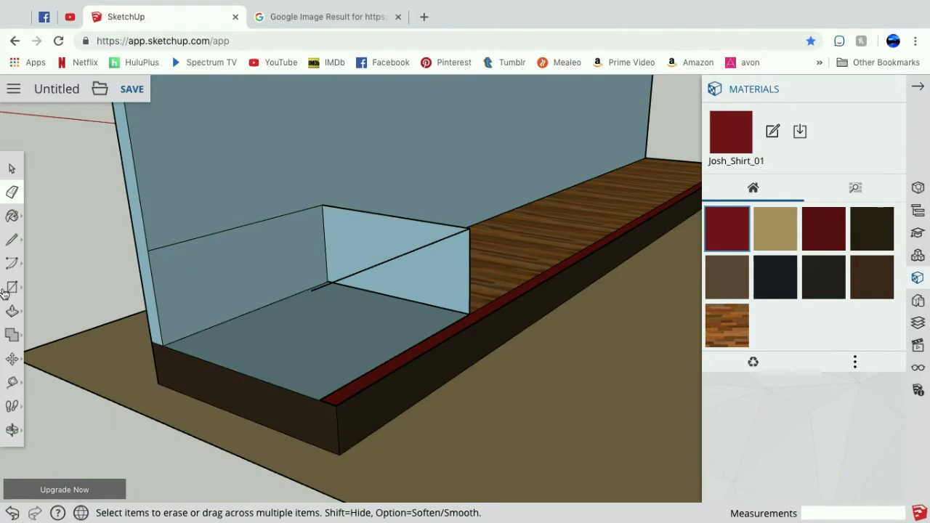
- Try to draw an inset line across the block's base near the platform's short end and Push/Pull the narrow strip
{"action": "left_click", "coordinate": [12, 240]}
{"action": "left_click", "coordinate": [176, 341]}
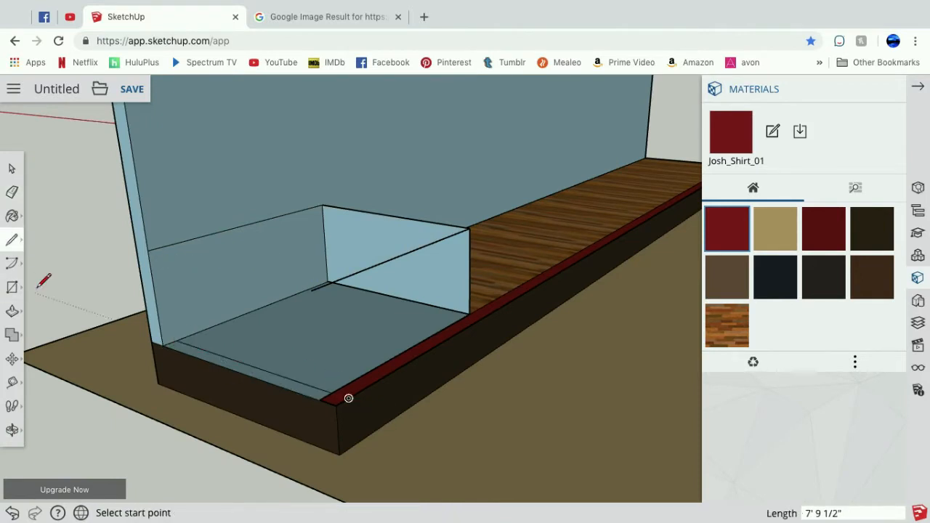
{"action": "key", "text": "e"}
{"action": "left_click", "coordinate": [13, 311]}
{"action": "left_click_drag", "start_coordinate": [204, 354], "coordinate": [174, 326]}
{"action": "left_click", "coordinate": [12, 431]}
{"action": "key", "text": "p"}
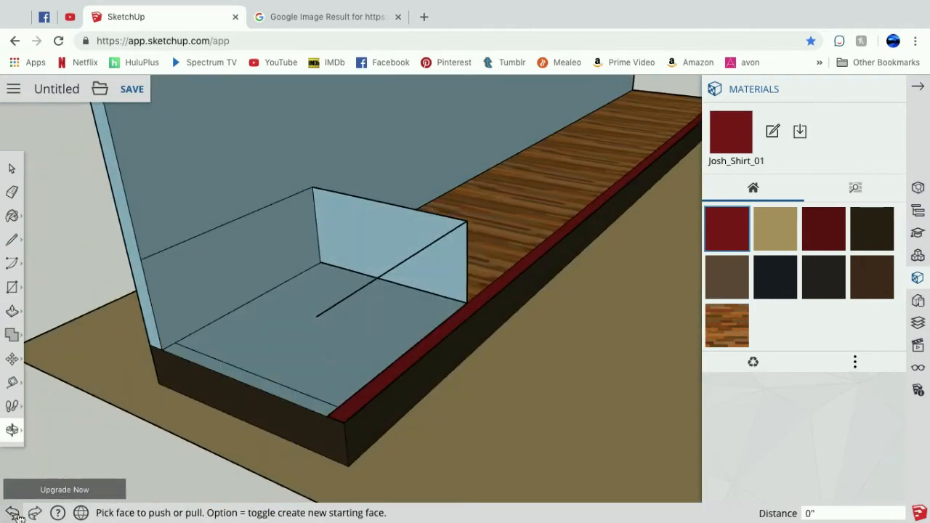
{"action": "key", "text": "l"}
{"action": "left_click", "coordinate": [342, 403]}
{"action": "left_click", "coordinate": [176, 338]}
{"action": "left_click", "coordinate": [12, 514]}
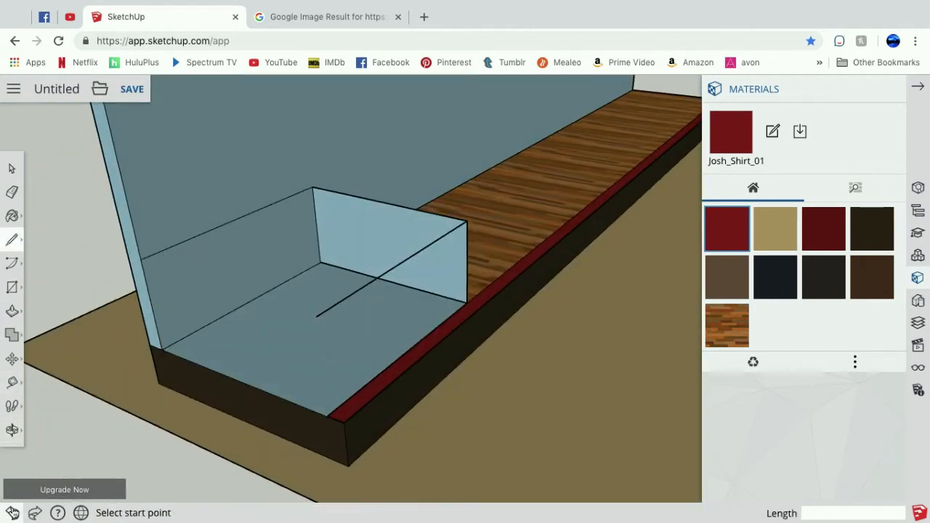
- Redraw the end block's outer edges with the Line tool, setting its end face one wall thickness in from the platform's short end
{"action": "left_click", "coordinate": [153, 253]}
{"action": "left_click", "coordinate": [338, 407]}
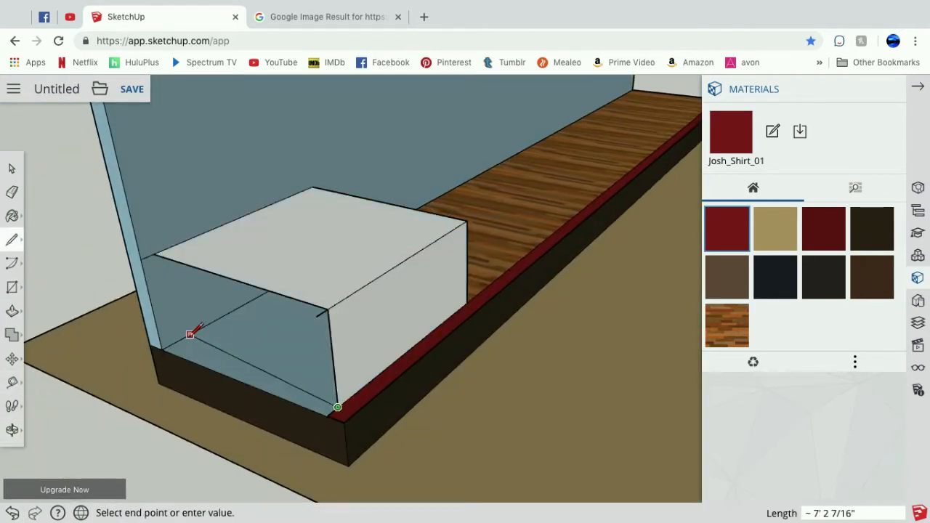
{"action": "left_click", "coordinate": [154, 253]}
{"action": "key", "text": "e"}
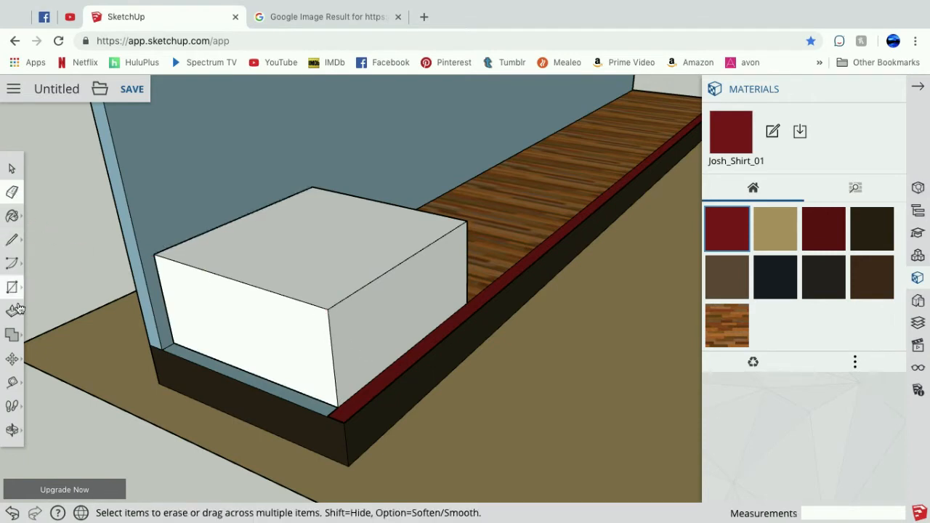
- Try to Push/Pull the narrow strip between the block's end face and the platform's short edge upward
{"action": "left_click", "coordinate": [13, 310]}
{"action": "left_click", "coordinate": [218, 366]}
{"action": "left_click", "coordinate": [212, 221]}
{"action": "left_click", "coordinate": [12, 513]}
{"action": "left_click", "coordinate": [229, 369]}
{"action": "left_click", "coordinate": [224, 185]}
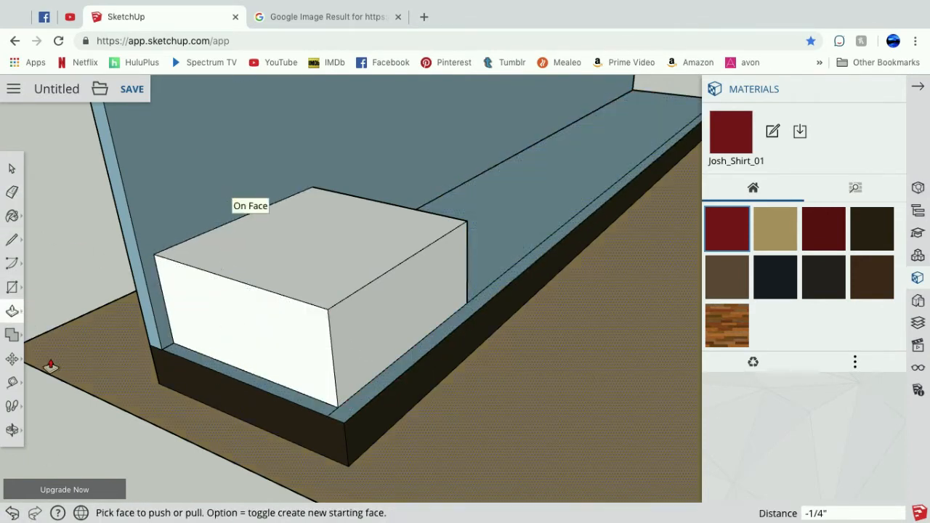
{"action": "key", "text": "super+z"}
{"action": "left_click", "coordinate": [11, 240]}
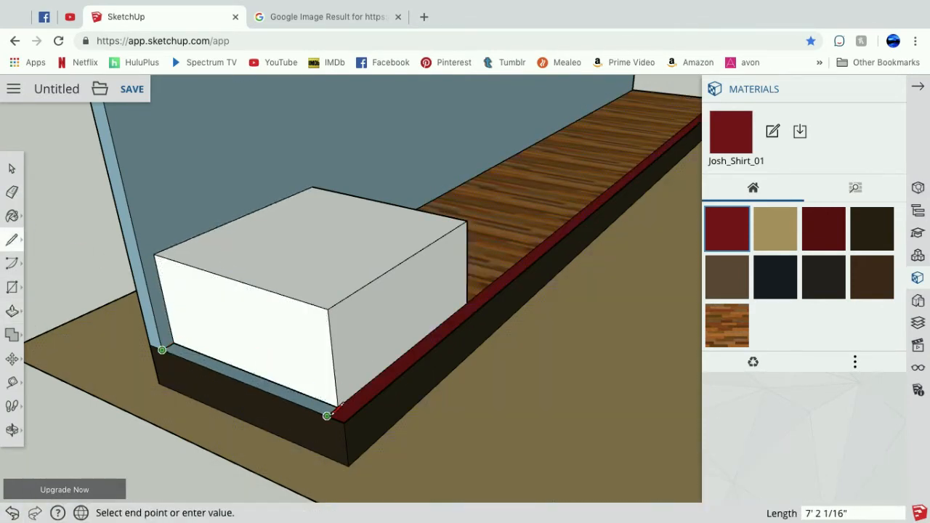
{"action": "key", "text": "p"}
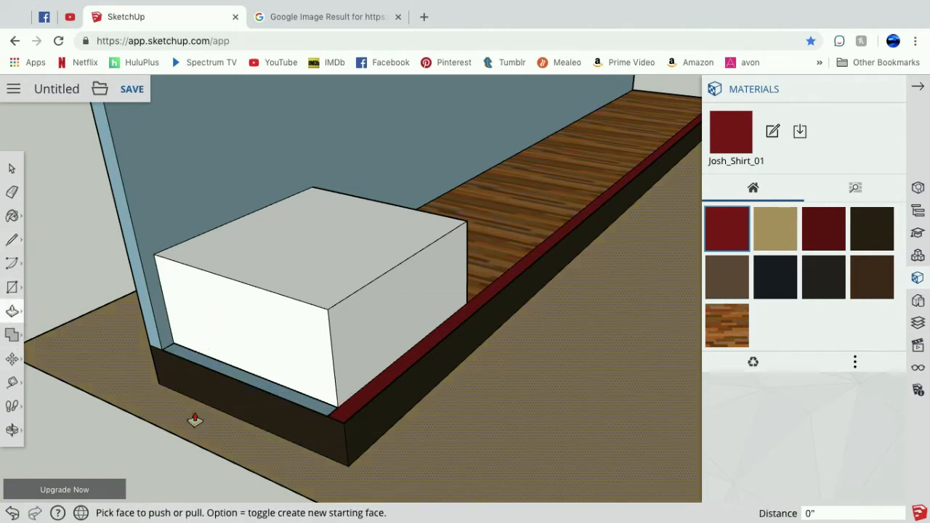
- Draw edges from the platform's short edge up to the block's top, closing the gap as a thin end wall
{"action": "key", "text": "l"}
{"action": "left_click", "coordinate": [327, 416]}
{"action": "left_click", "coordinate": [318, 312]}
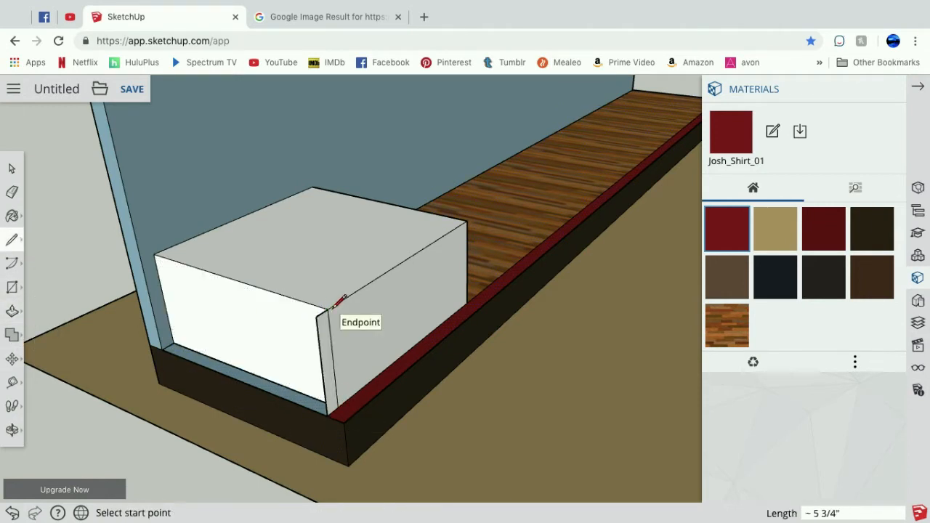
{"action": "left_click", "coordinate": [153, 254]}
- Paint the thin end wall's faces and the adjoining long wall with the dark Josh_Pants material
{"action": "left_click", "coordinate": [12, 217]}
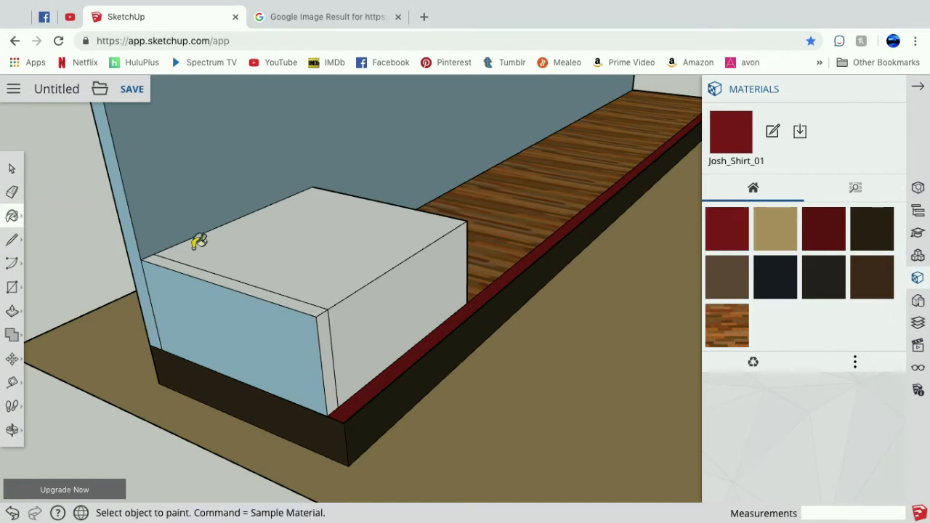
{"action": "left_click", "coordinate": [764, 278]}
{"action": "left_click", "coordinate": [319, 314]}
{"action": "left_click", "coordinate": [327, 326]}
{"action": "left_click", "coordinate": [209, 289]}
{"action": "left_click", "coordinate": [138, 250]}
{"action": "left_click", "coordinate": [148, 219]}
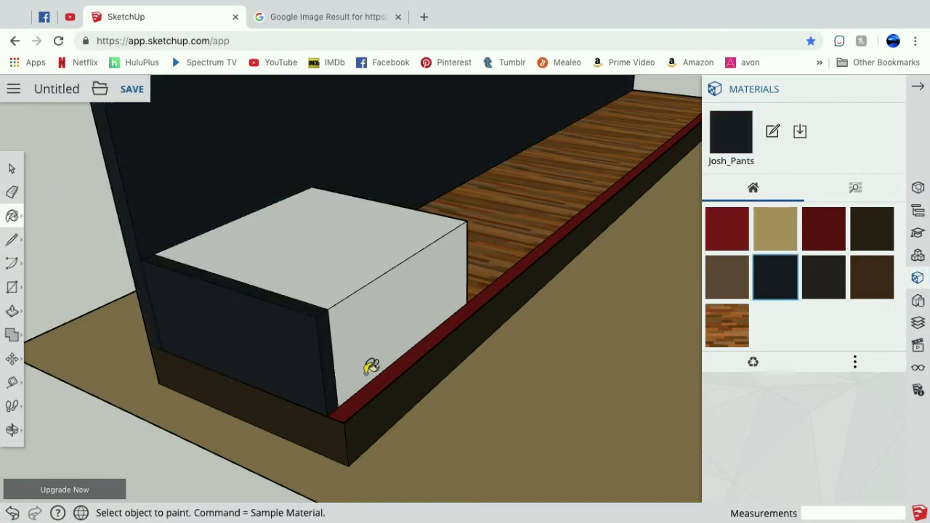
- Sample the Wood Floor Dark material from the floor and paint the end block's top with it
{"action": "left_click", "coordinate": [15, 432]}
{"action": "left_click_drag", "start_coordinate": [387, 215], "coordinate": [350, 251]}
{"action": "left_click", "coordinate": [12, 217]}
{"action": "left_click", "coordinate": [47, 231]}
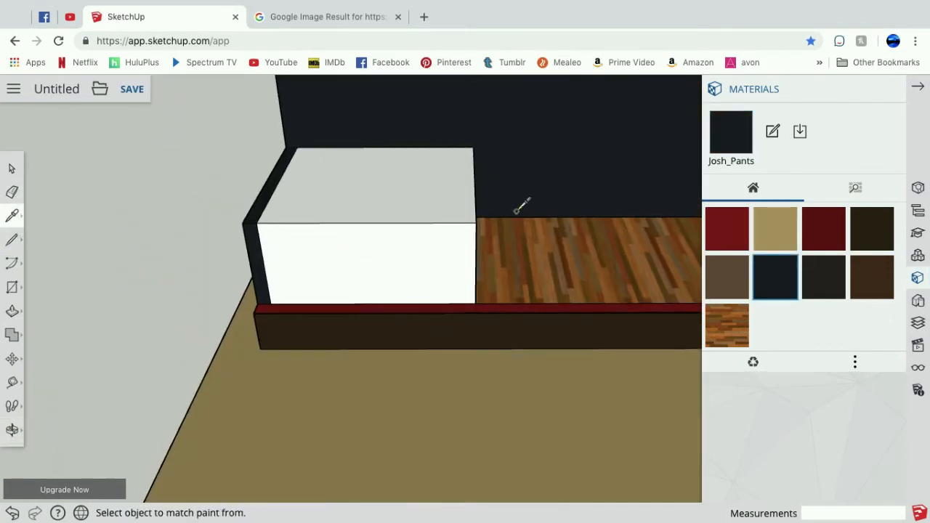
{"action": "left_click", "coordinate": [520, 254]}
{"action": "left_click", "coordinate": [406, 202]}
- Paint the end block's side facing the floor with the Wood Floor Dark material
{"action": "left_click", "coordinate": [15, 431]}
{"action": "left_click", "coordinate": [47, 404]}
{"action": "left_click_drag", "start_coordinate": [262, 357], "coordinate": [1, 371]}
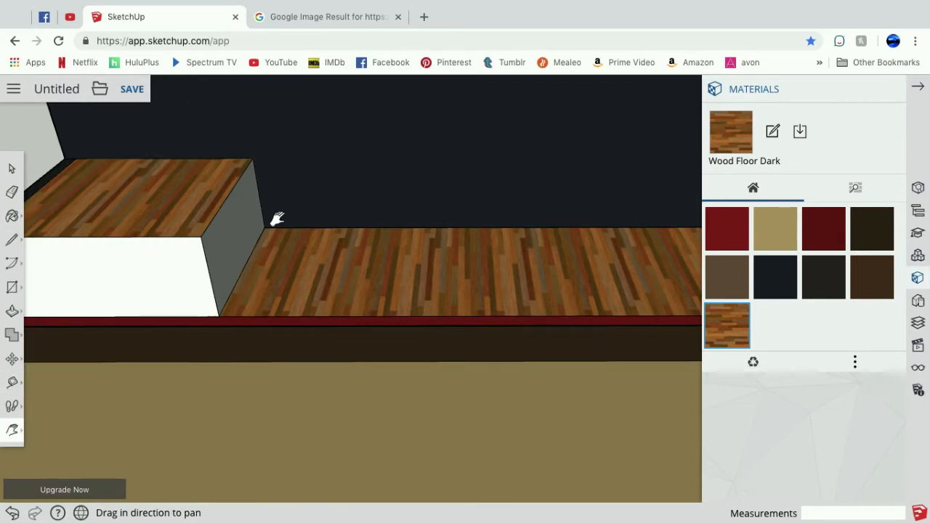
{"action": "left_click", "coordinate": [12, 245]}
{"action": "left_click", "coordinate": [12, 217]}
{"action": "left_click", "coordinate": [205, 243]}
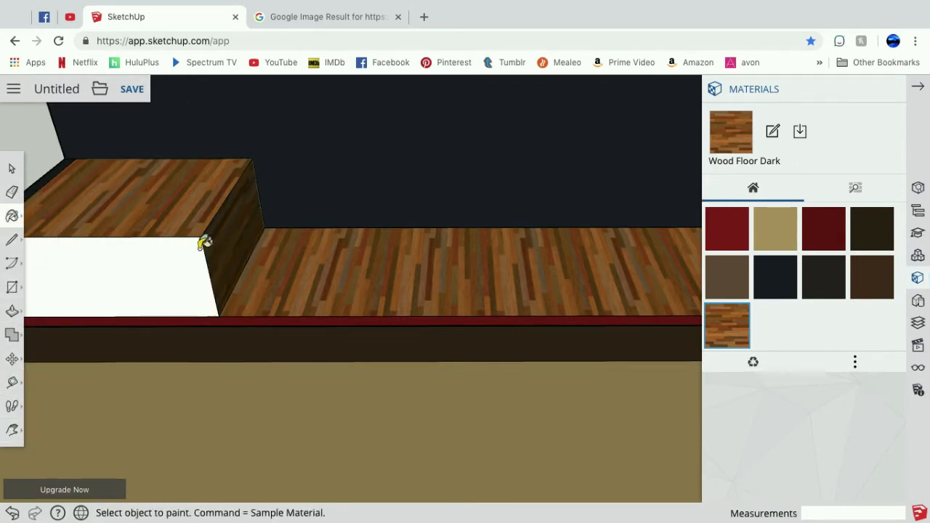
{"action": "left_click", "coordinate": [11, 172]}
{"action": "scroll", "coordinate": [200, 356], "scroll_direction": "down", "scroll_amount": 10}
{"action": "left_click", "coordinate": [15, 430]}
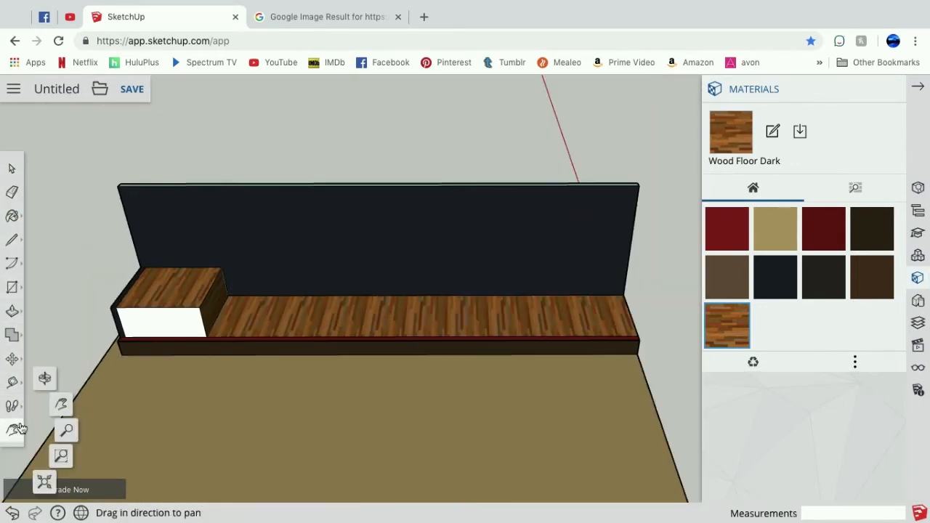
{"action": "left_click", "coordinate": [45, 379]}
{"action": "left_click_drag", "start_coordinate": [212, 343], "coordinate": [275, 415]}
{"action": "key", "text": "l"}
{"action": "left_click", "coordinate": [278, 344]}
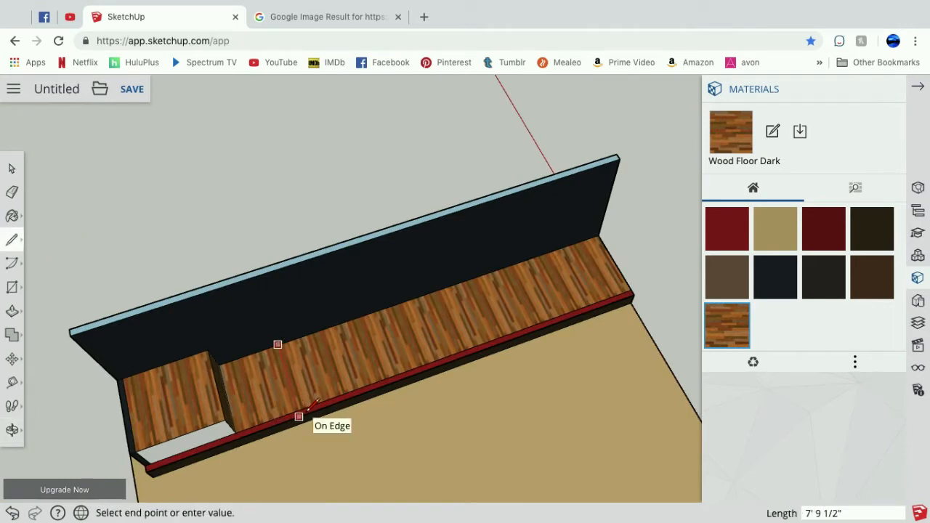
{"action": "left_click", "coordinate": [11, 169]}
{"action": "left_click", "coordinate": [12, 431]}
{"action": "left_click_drag", "start_coordinate": [334, 363], "coordinate": [138, 269]}
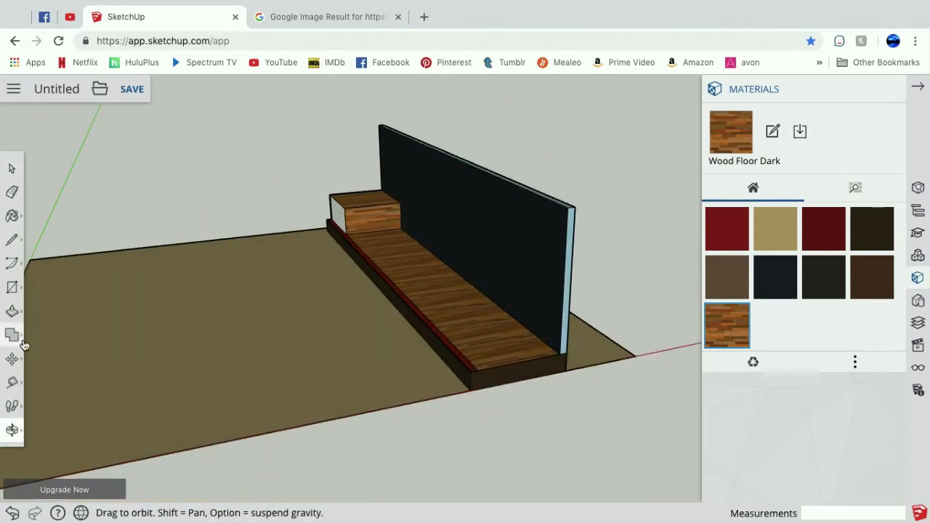
{"action": "left_click", "coordinate": [12, 239]}
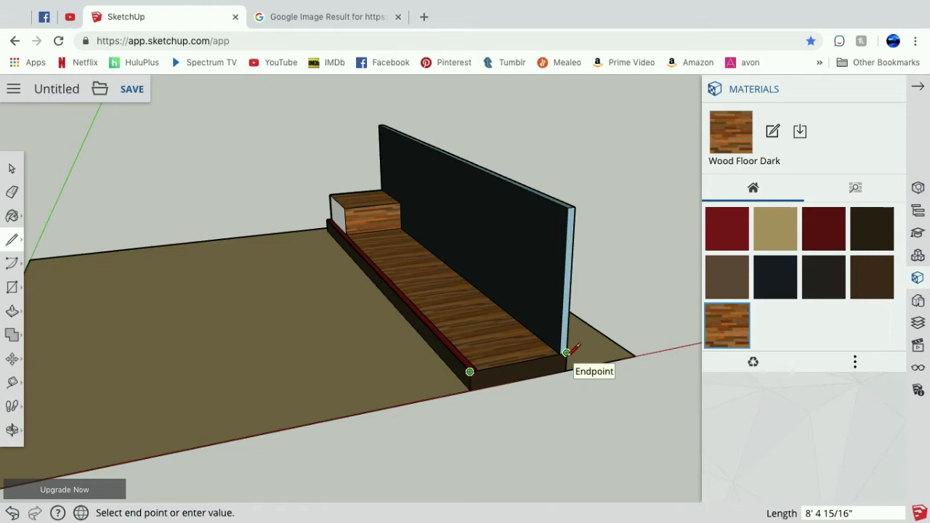
{"action": "left_click", "coordinate": [13, 172]}
- Draw a line about 7' 2" long across the wood floor, slightly in from the short end opposite the raised block
{"action": "left_click", "coordinate": [13, 430]}
{"action": "left_click_drag", "start_coordinate": [129, 350], "coordinate": [49, 335]}
{"action": "left_click", "coordinate": [11, 240]}
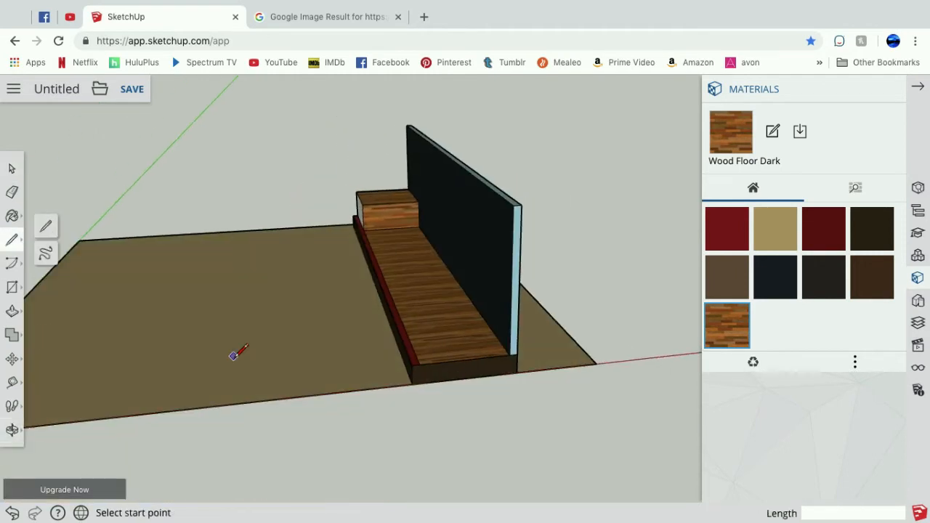
{"action": "scroll", "coordinate": [420, 364], "scroll_direction": "up", "scroll_amount": 5}
{"action": "left_click", "coordinate": [509, 352]}
{"action": "left_click", "coordinate": [243, 376]}
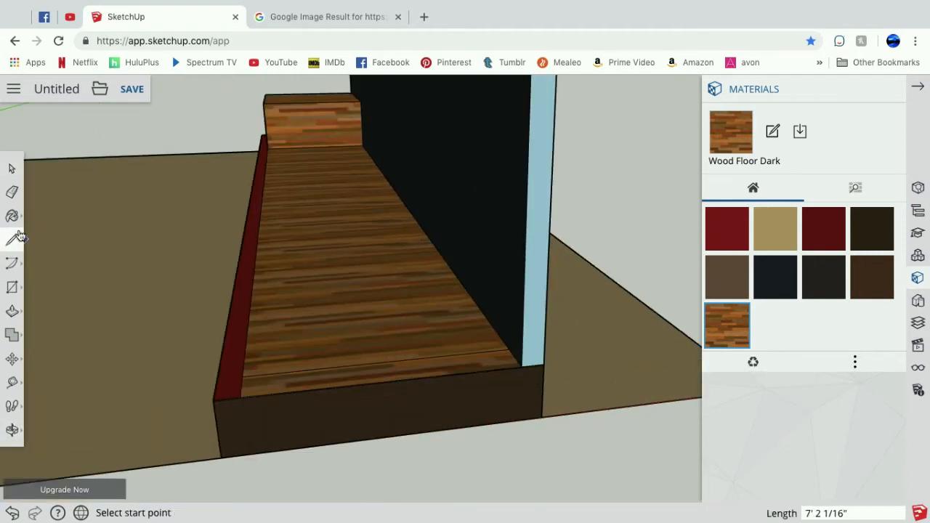
- Push/Pull the narrow floor strip at that short end up about 6' 5 1/4" to form an end wall
{"action": "left_click", "coordinate": [13, 430]}
{"action": "left_click", "coordinate": [12, 311]}
{"action": "left_click_drag", "start_coordinate": [336, 375], "coordinate": [347, 125]}
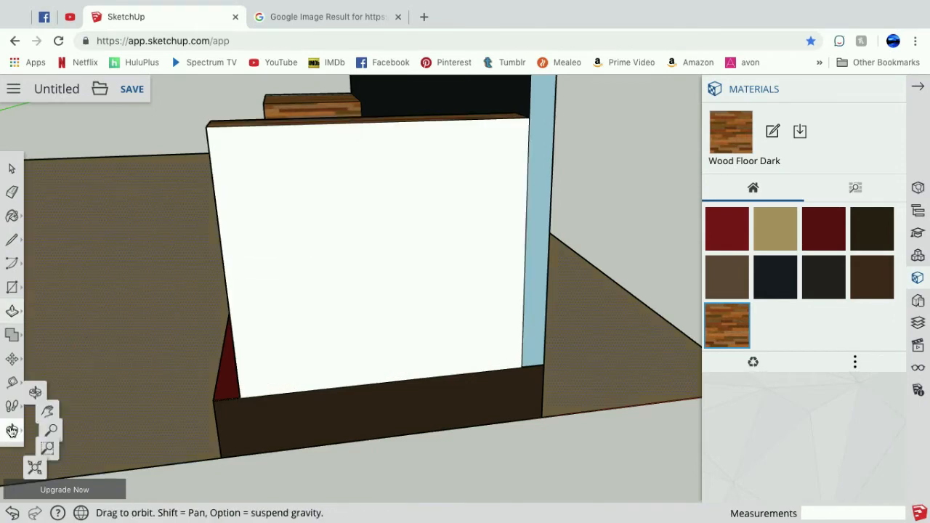
- Push/Pull the top of the new end wall up to the height of the long wall
{"action": "left_click", "coordinate": [11, 432]}
{"action": "left_click_drag", "start_coordinate": [145, 320], "coordinate": [407, 291]}
{"action": "left_click", "coordinate": [15, 433]}
{"action": "left_click", "coordinate": [63, 403]}
{"action": "left_click_drag", "start_coordinate": [155, 254], "coordinate": [44, 338]}
{"action": "left_click", "coordinate": [12, 312]}
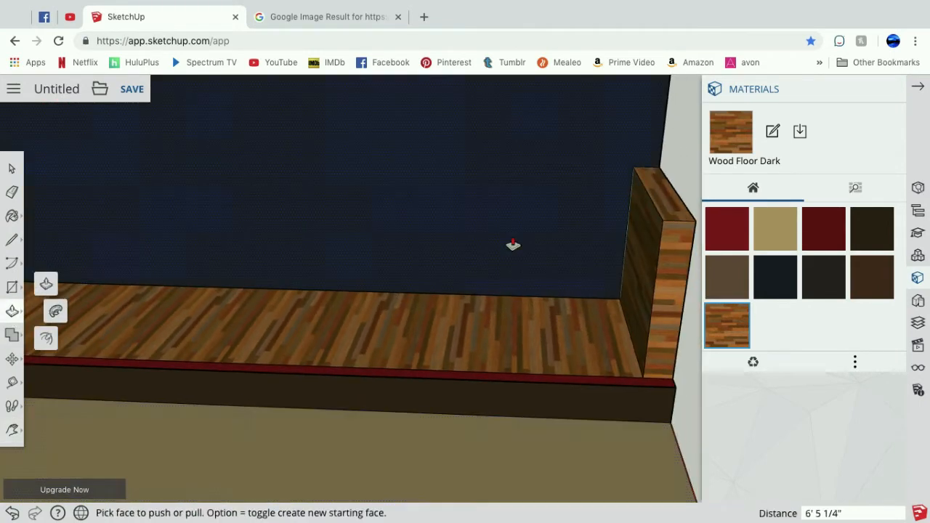
{"action": "left_click_drag", "start_coordinate": [649, 253], "coordinate": [662, 252]}
{"action": "left_click_drag", "start_coordinate": [681, 206], "coordinate": [686, 161]}
{"action": "scroll", "coordinate": [487, 312], "scroll_direction": "down", "scroll_amount": 5}
{"action": "left_click_drag", "start_coordinate": [549, 261], "coordinate": [548, 235]}
{"action": "scroll", "coordinate": [548, 235], "scroll_direction": "up", "scroll_amount": 5}
{"action": "scroll", "coordinate": [308, 287], "scroll_direction": "down", "scroll_amount": 3}
{"action": "left_click", "coordinate": [13, 430]}
{"action": "left_click", "coordinate": [53, 385]}
{"action": "scroll", "coordinate": [374, 326], "scroll_direction": "down", "scroll_amount": 5}
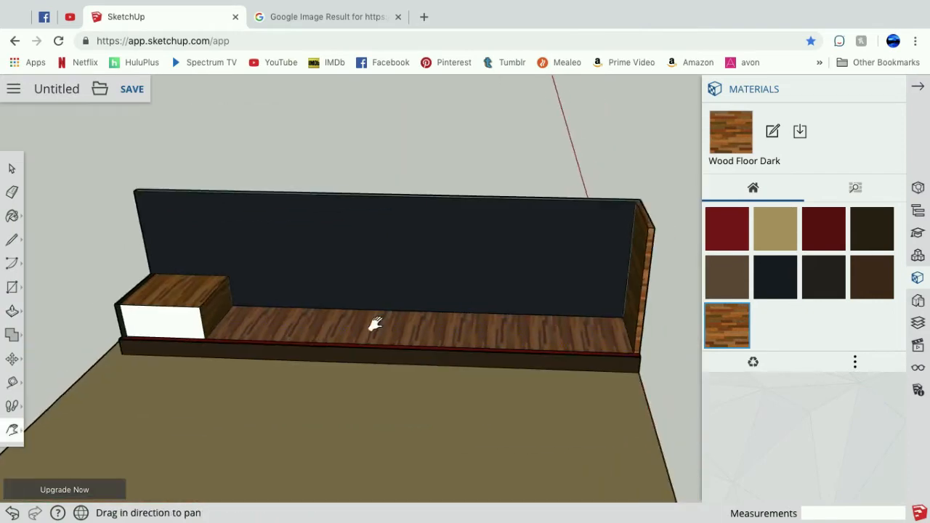
{"action": "left_click_drag", "start_coordinate": [145, 326], "coordinate": [301, 347]}
{"action": "scroll", "coordinate": [302, 345], "scroll_direction": "up", "scroll_amount": 5}
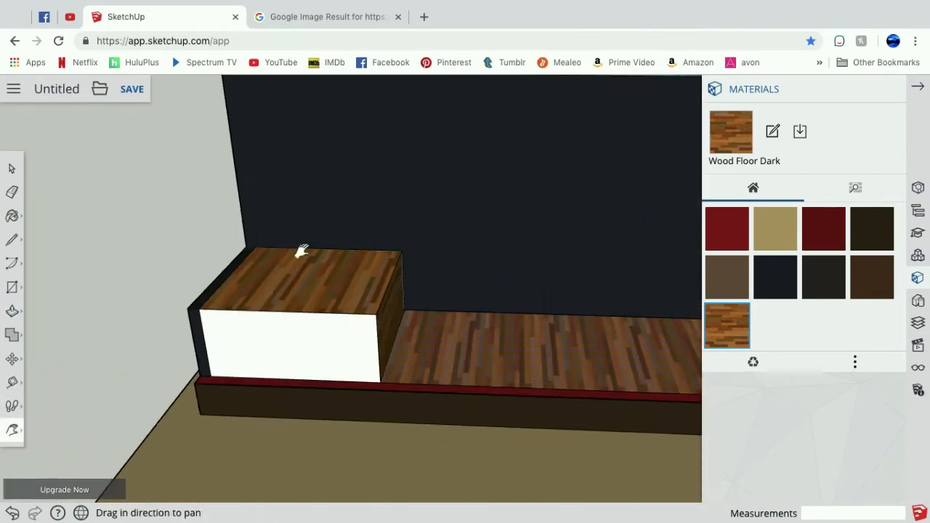
{"action": "scroll", "coordinate": [214, 374], "scroll_direction": "up", "scroll_amount": 10}
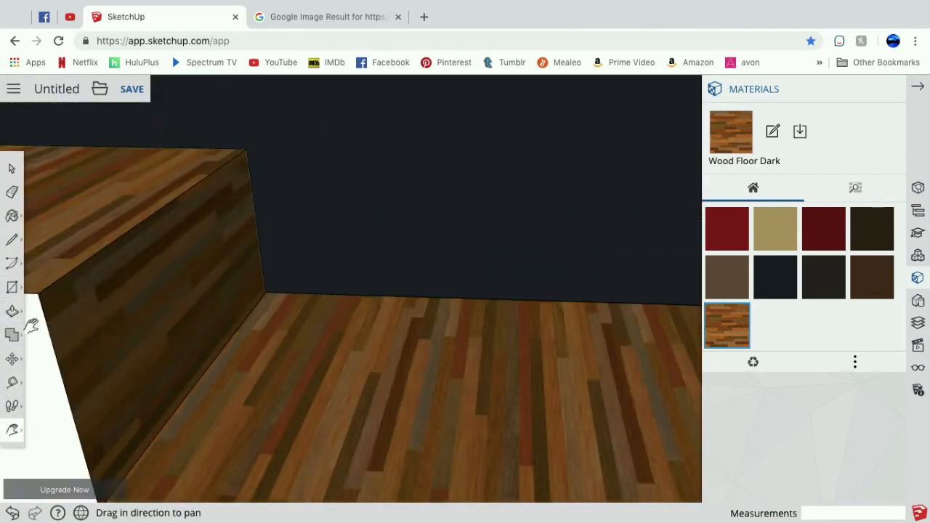
- Draw a rectangle on the floor in the corner between the raised block and long wall, divided into four treads about 3' 1" wide
{"action": "left_click", "coordinate": [21, 311]}
{"action": "key", "text": "r"}
{"action": "left_click", "coordinate": [266, 292]}
{"action": "left_click", "coordinate": [529, 371]}
{"action": "key", "text": "l"}
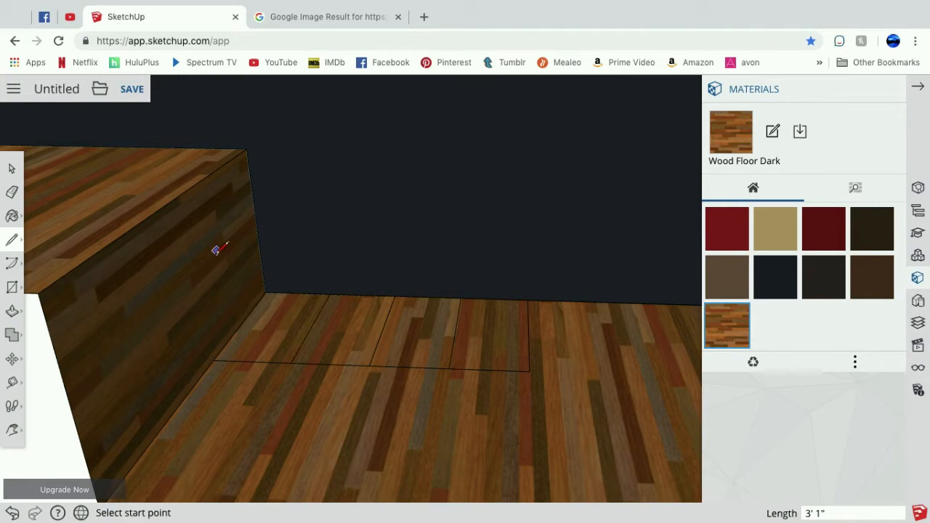
- Draw a vertical line and evenly spaced horizontal lines on the block's side above the treads to mark four riser heights
{"action": "middle_click_drag", "start_coordinate": [270, 328], "coordinate": [235, 172]}
{"action": "left_click", "coordinate": [280, 274]}
{"action": "key", "text": "e"}
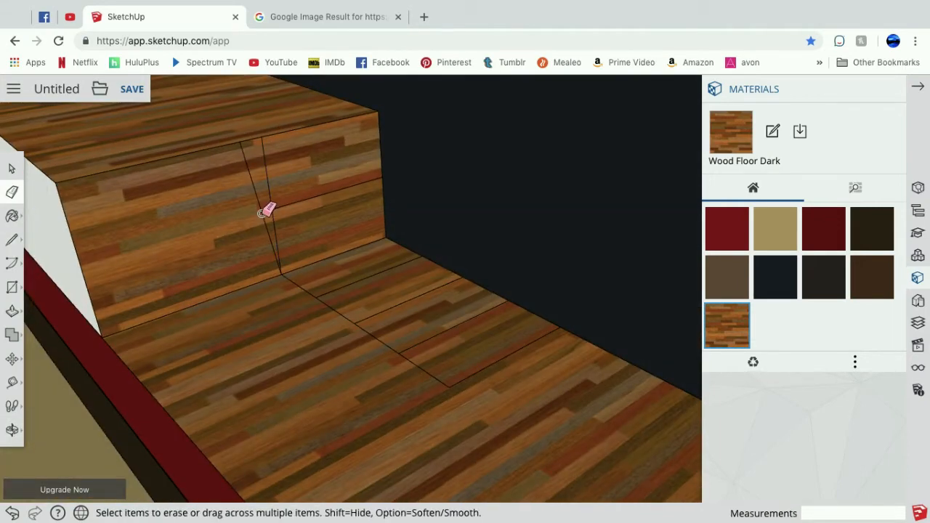
{"action": "key", "text": "l"}
{"action": "left_click", "coordinate": [276, 243]}
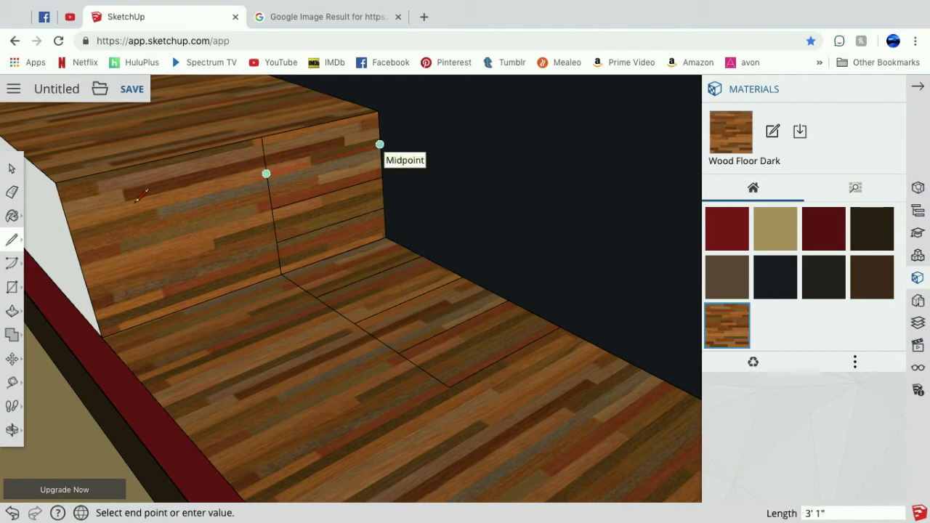
- Push/Pull the four treads to rising riser heights, forming stairs that climb to the top of the raised block
{"action": "key", "text": "p"}
{"action": "double_click", "coordinate": [364, 295]}
{"action": "double_click", "coordinate": [407, 320]}
{"action": "double_click", "coordinate": [461, 357]}
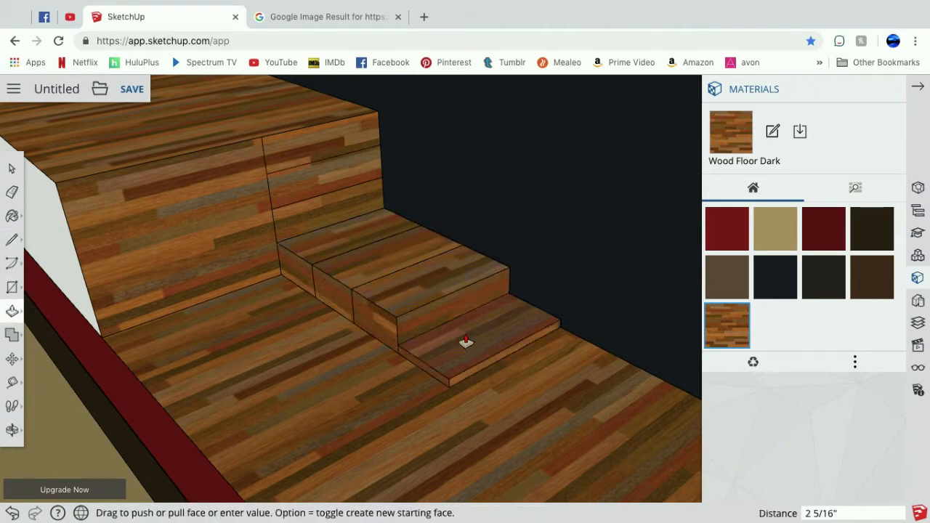
{"action": "double_click", "coordinate": [356, 261]}
{"action": "double_click", "coordinate": [399, 245]}
{"action": "double_click", "coordinate": [334, 172]}
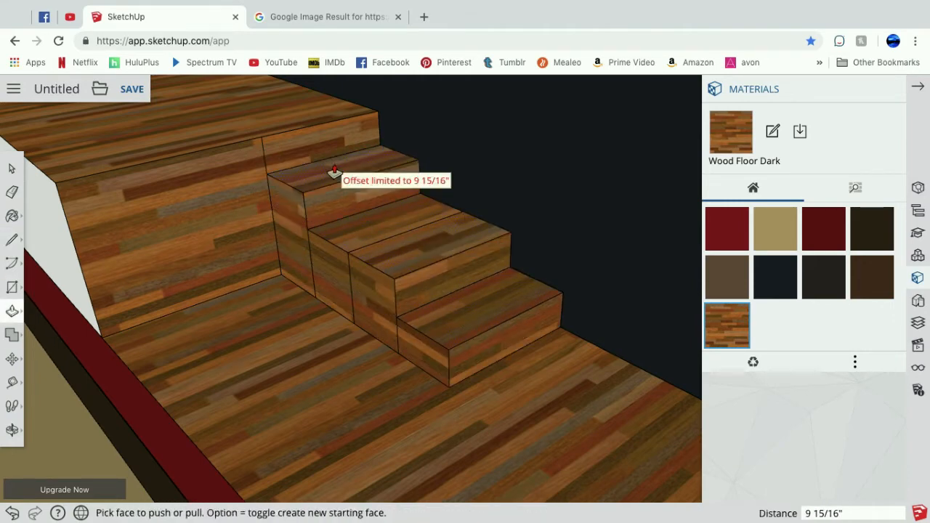
{"action": "left_click", "coordinate": [322, 135]}
- Try to draw a line across the floor in front of the raised block, from the stairs to the outer edge
{"action": "left_click", "coordinate": [12, 430]}
{"action": "left_click_drag", "start_coordinate": [73, 380], "coordinate": [6, 445]}
{"action": "left_click", "coordinate": [11, 430]}
{"action": "left_click", "coordinate": [63, 403]}
{"action": "scroll", "coordinate": [44, 407], "scroll_direction": "down", "scroll_amount": 5}
{"action": "scroll", "coordinate": [43, 407], "scroll_direction": "up", "scroll_amount": 3}
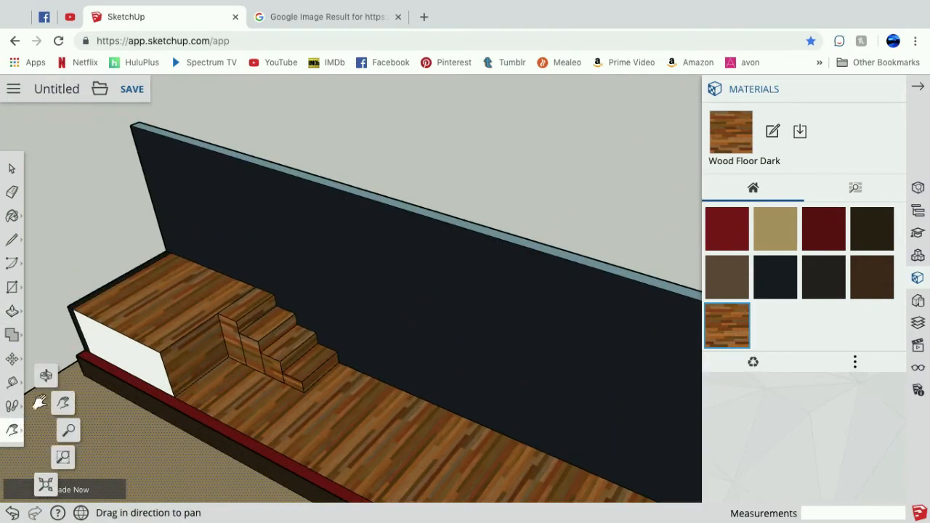
{"action": "left_click", "coordinate": [46, 375]}
{"action": "left_click_drag", "start_coordinate": [276, 283], "coordinate": [355, 278]}
{"action": "left_click", "coordinate": [12, 242]}
{"action": "scroll", "coordinate": [237, 366], "scroll_direction": "up", "scroll_amount": 3}
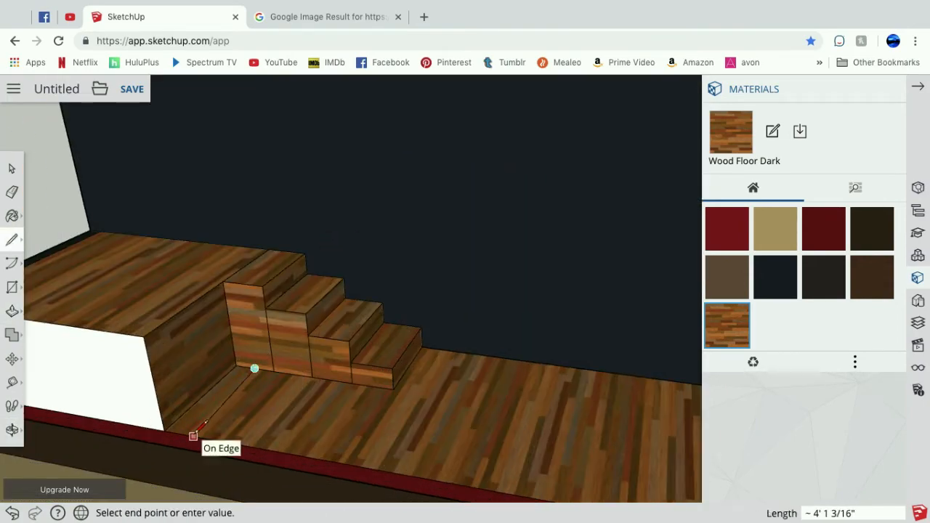
{"action": "scroll", "coordinate": [238, 367], "scroll_direction": "up", "scroll_amount": 5}
{"action": "left_click", "coordinate": [13, 514]}
- Draw parallel lines about 4' 1" long across the floor beside the block, from the stairs to the outer edge, marking narrow strips
{"action": "scroll", "coordinate": [165, 436], "scroll_direction": "down", "scroll_amount": 3}
{"action": "left_click", "coordinate": [11, 430]}
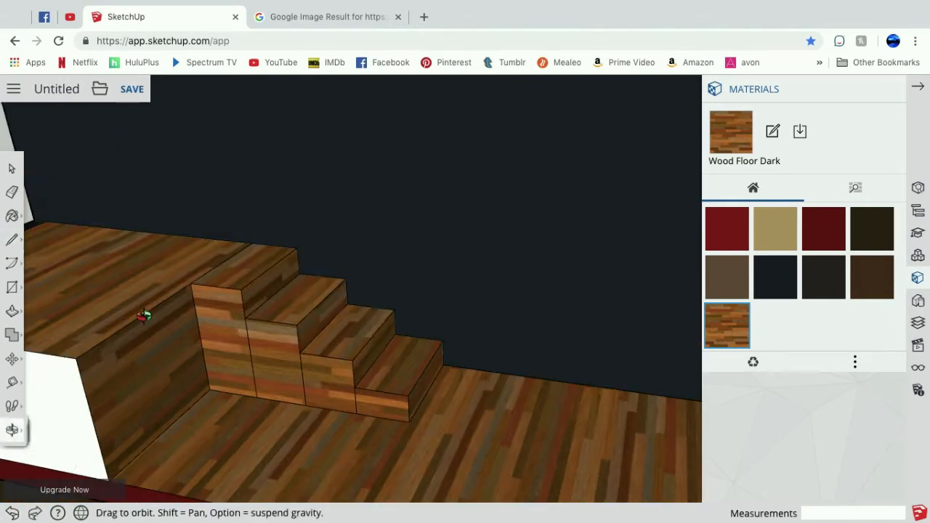
{"action": "left_click_drag", "start_coordinate": [145, 316], "coordinate": [229, 367]}
{"action": "left_click", "coordinate": [11, 430]}
{"action": "left_click", "coordinate": [63, 403]}
{"action": "left_click_drag", "start_coordinate": [189, 394], "coordinate": [300, 302]}
{"action": "key", "text": "l"}
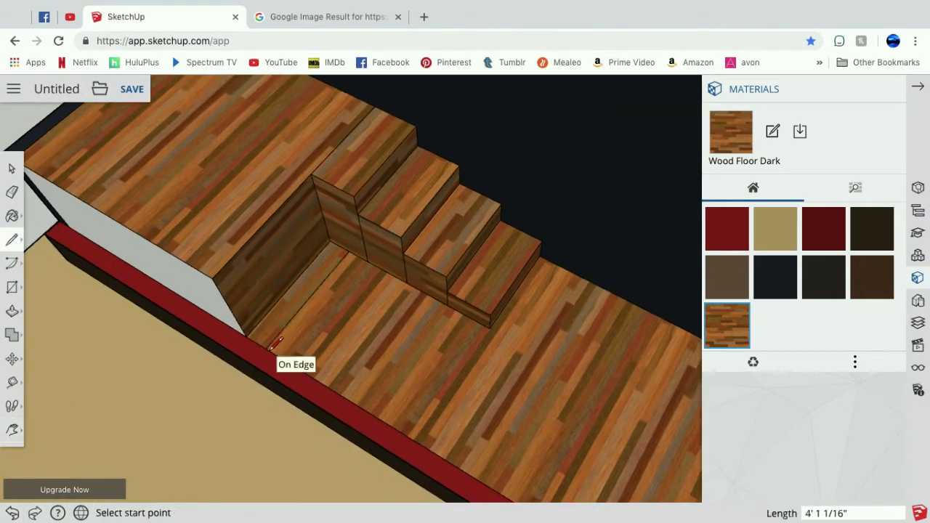
{"action": "scroll", "coordinate": [338, 245], "scroll_direction": "up", "scroll_amount": 3}
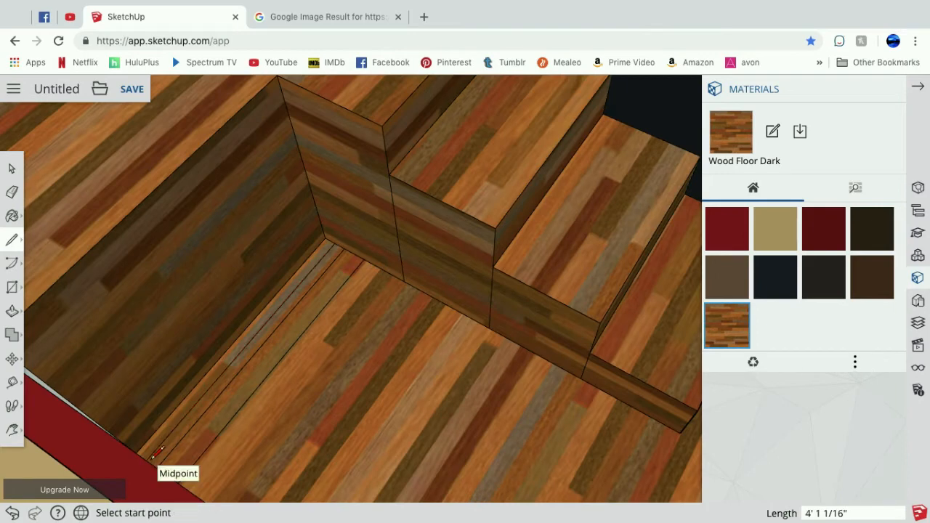
- Push/Pull the narrow floor strip against the block up to the block's top and erase the leftover line on the floor
{"action": "left_click", "coordinate": [13, 310]}
{"action": "left_click_drag", "start_coordinate": [208, 383], "coordinate": [125, 156]}
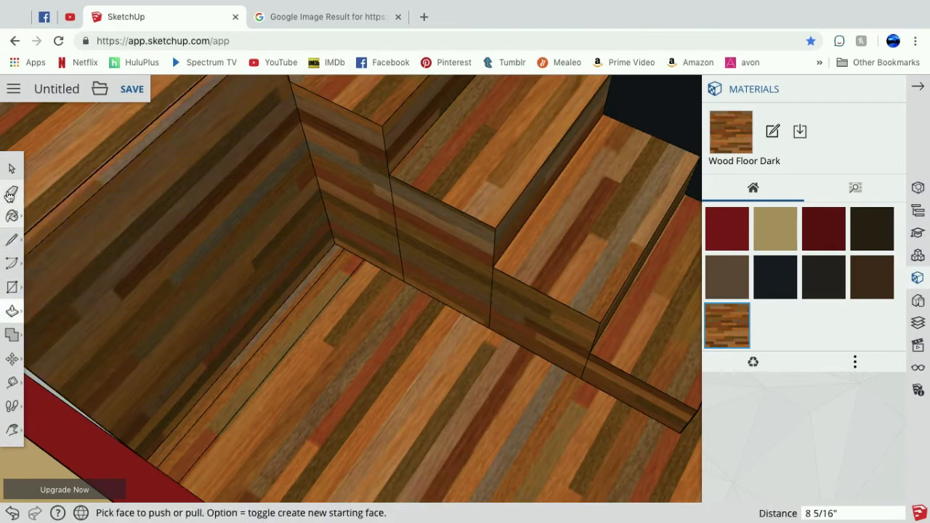
{"action": "left_click", "coordinate": [11, 193]}
{"action": "left_click", "coordinate": [244, 368]}
- Push/Pull the narrow strip along the block's edge beside the stairs upward to form a partition wall
{"action": "left_click", "coordinate": [11, 429]}
{"action": "scroll", "coordinate": [191, 397], "scroll_direction": "down", "scroll_amount": 5}
{"action": "left_click", "coordinate": [12, 432]}
{"action": "left_click", "coordinate": [12, 312]}
{"action": "left_click_drag", "start_coordinate": [137, 358], "coordinate": [91, 244]}
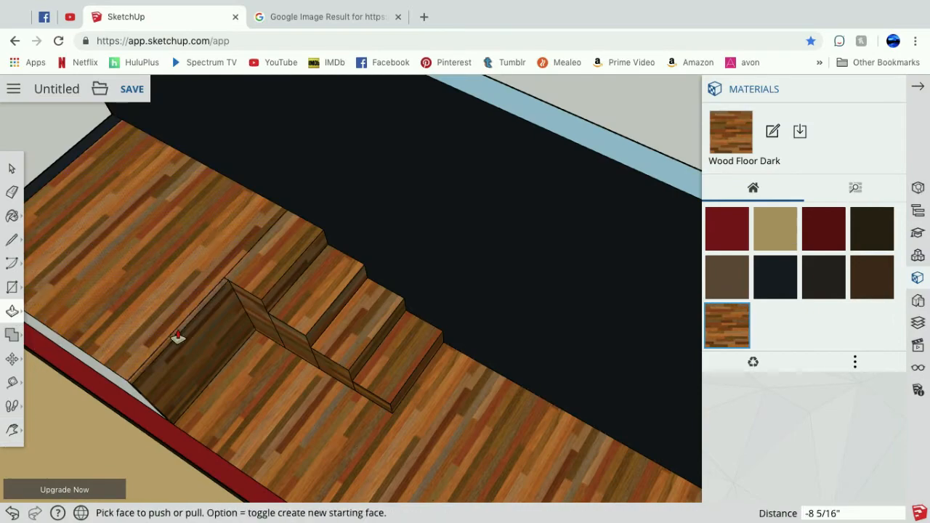
{"action": "left_click_drag", "start_coordinate": [178, 335], "coordinate": [101, 195]}
- Push/Pull the top of the partition wall farther up toward the height of the long wall
{"action": "left_click", "coordinate": [14, 433]}
{"action": "left_click", "coordinate": [45, 377]}
{"action": "left_click_drag", "start_coordinate": [272, 340], "coordinate": [404, 287]}
{"action": "left_click", "coordinate": [16, 434]}
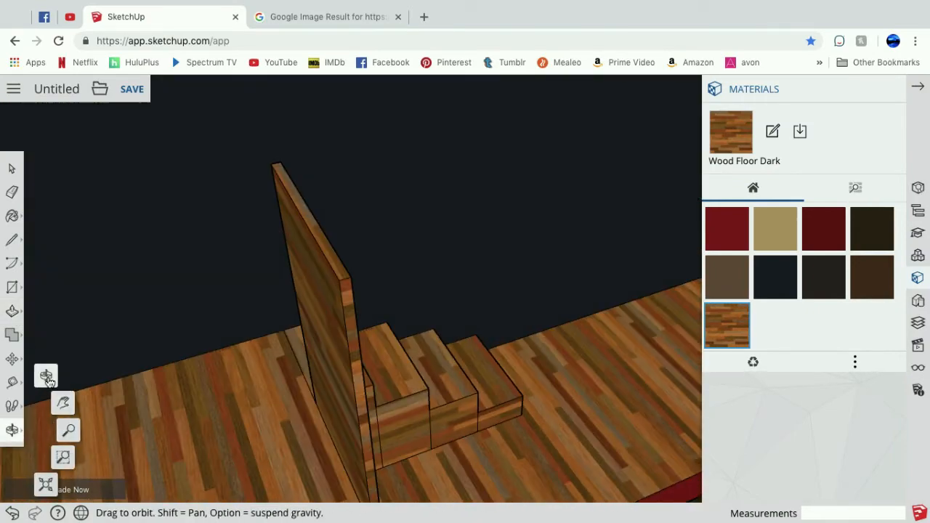
{"action": "left_click", "coordinate": [65, 402]}
{"action": "scroll", "coordinate": [251, 359], "scroll_direction": "down", "scroll_amount": 6}
{"action": "scroll", "coordinate": [251, 358], "scroll_direction": "up", "scroll_amount": 3}
{"action": "left_click", "coordinate": [11, 240]}
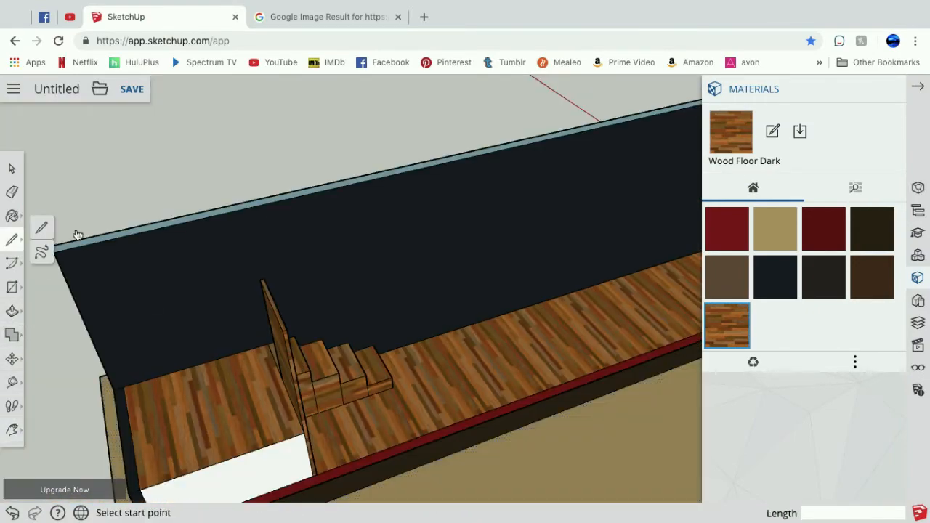
{"action": "left_click", "coordinate": [12, 311]}
{"action": "left_click_drag", "start_coordinate": [282, 328], "coordinate": [251, 208]}
- Draw a line from the long wall's top inner corner at the block end toward the top of the partition wall
{"action": "left_click", "coordinate": [14, 430]}
{"action": "left_click", "coordinate": [45, 377]}
{"action": "left_click_drag", "start_coordinate": [182, 291], "coordinate": [444, 251]}
{"action": "left_click", "coordinate": [12, 240]}
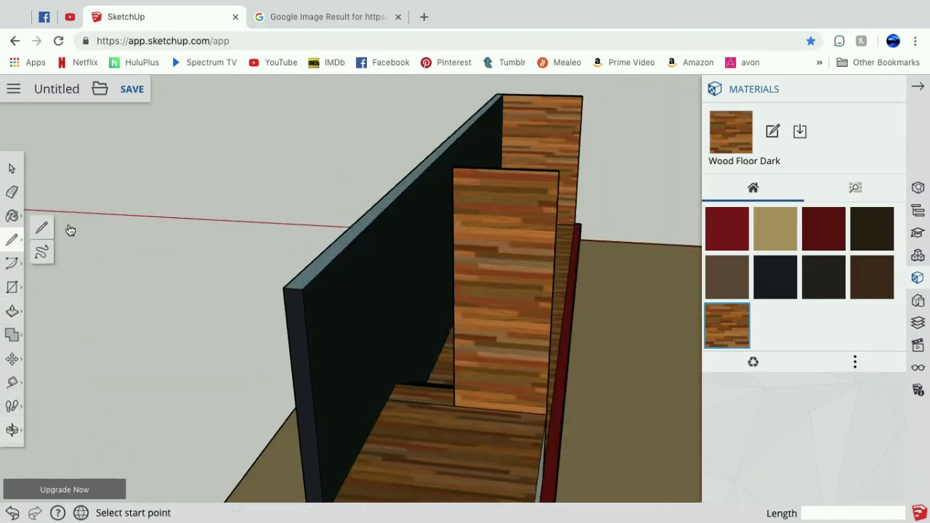
{"action": "left_click", "coordinate": [302, 289]}
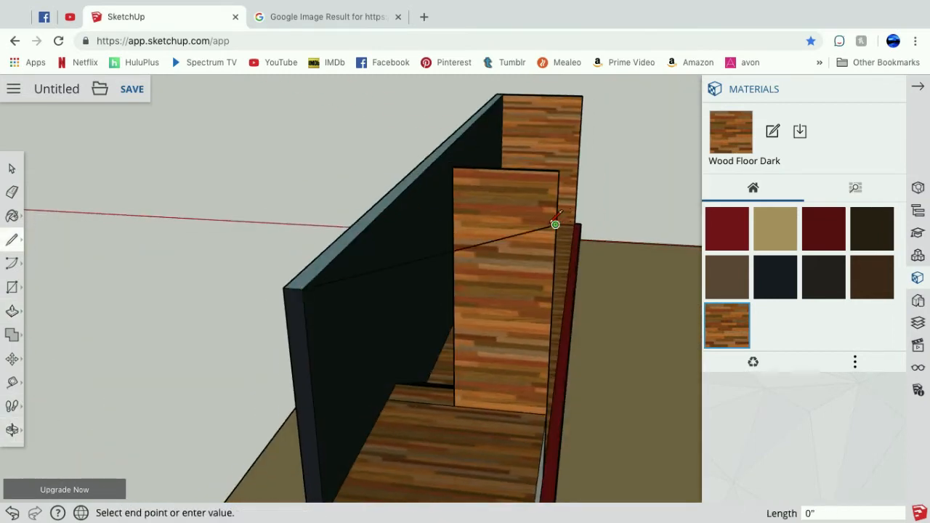
{"action": "left_click", "coordinate": [387, 213]}
- Adjust the partition wall's top with Push/Pull so its height matches the top of the long wall
{"action": "left_click", "coordinate": [15, 433]}
{"action": "left_click_drag", "start_coordinate": [341, 327], "coordinate": [84, 396]}
{"action": "left_click", "coordinate": [15, 310]}
{"action": "left_click_drag", "start_coordinate": [374, 211], "coordinate": [374, 261]}
{"action": "left_click", "coordinate": [12, 240]}
{"action": "scroll", "coordinate": [249, 234], "scroll_direction": "up", "scroll_amount": 5}
{"action": "left_click", "coordinate": [14, 430]}
{"action": "left_click", "coordinate": [48, 445]}
{"action": "left_click_drag", "start_coordinate": [477, 283], "coordinate": [329, 257]}
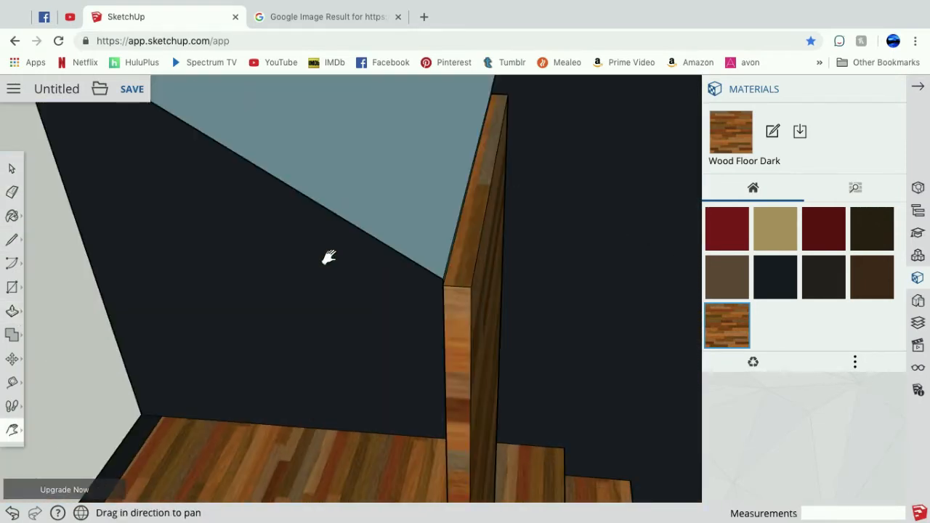
{"action": "left_click", "coordinate": [12, 311]}
{"action": "left_click_drag", "start_coordinate": [466, 268], "coordinate": [467, 260]}
- Try to mark off a rectangle about 7' 2" by 2' 8 5/8" on the top of the raised block
{"action": "scroll", "coordinate": [79, 397], "scroll_direction": "down", "scroll_amount": 5}
{"action": "left_click", "coordinate": [13, 430]}
{"action": "left_click", "coordinate": [46, 376]}
{"action": "left_click_drag", "start_coordinate": [407, 378], "coordinate": [437, 290]}
{"action": "left_click", "coordinate": [14, 430]}
{"action": "left_click", "coordinate": [63, 406]}
{"action": "left_click_drag", "start_coordinate": [214, 390], "coordinate": [409, 278]}
{"action": "left_click", "coordinate": [13, 430]}
{"action": "left_click", "coordinate": [46, 376]}
{"action": "left_click_drag", "start_coordinate": [240, 291], "coordinate": [208, 371]}
{"action": "left_click", "coordinate": [13, 430]}
{"action": "left_click", "coordinate": [63, 404]}
{"action": "scroll", "coordinate": [208, 370], "scroll_direction": "down", "scroll_amount": 1}
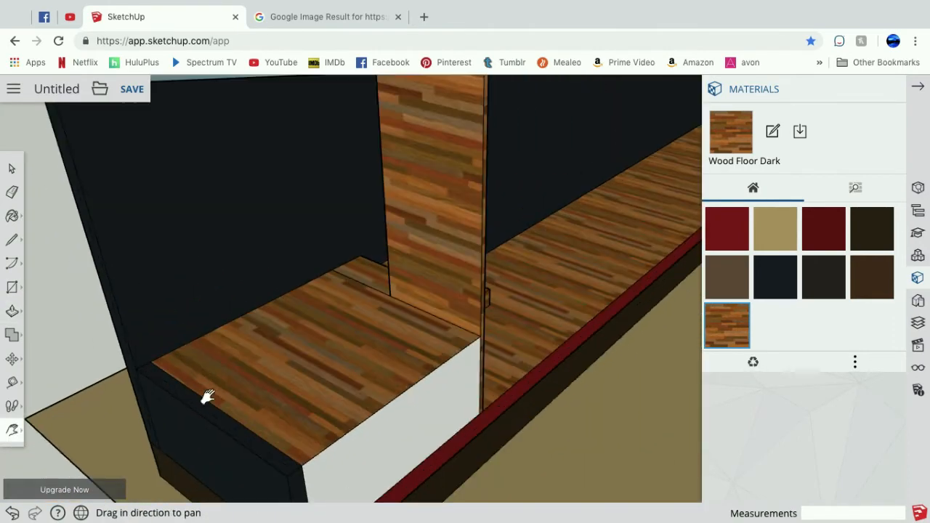
{"action": "key", "text": "r"}
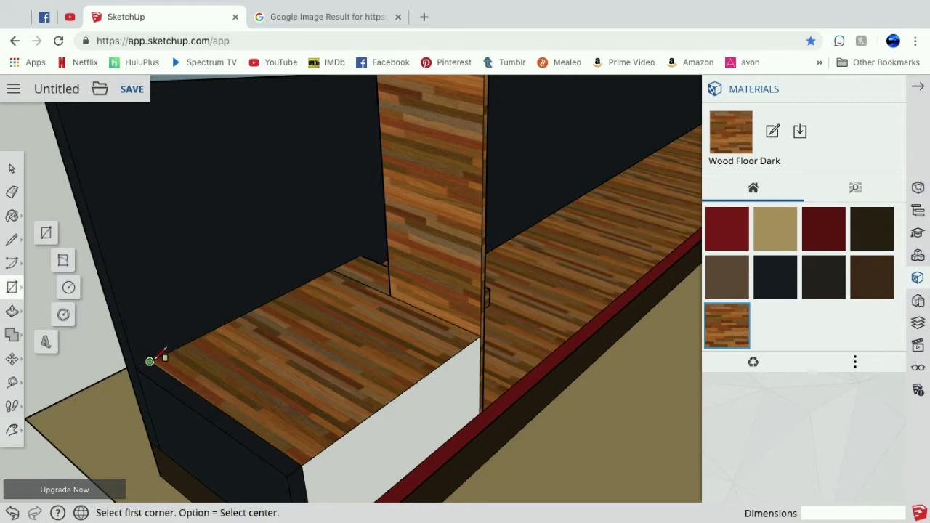
{"action": "left_click", "coordinate": [150, 362]}
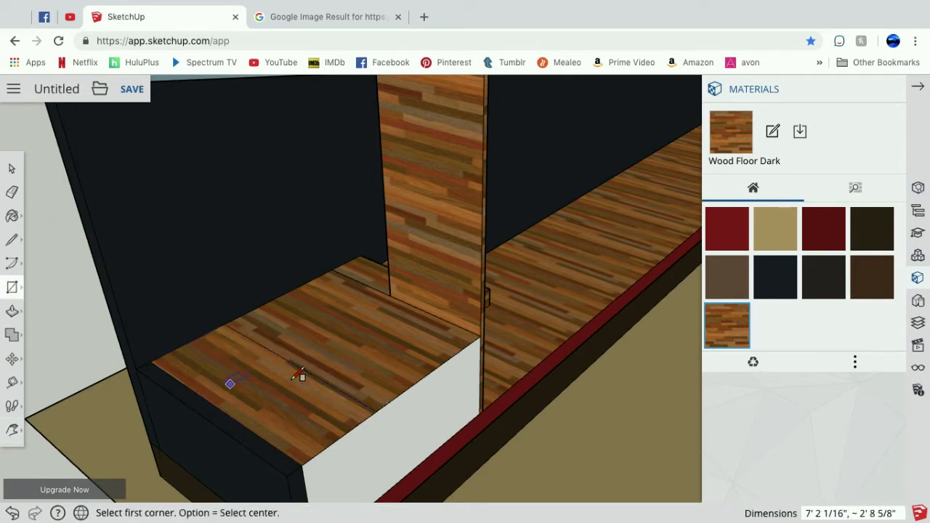
{"action": "left_click", "coordinate": [472, 335]}
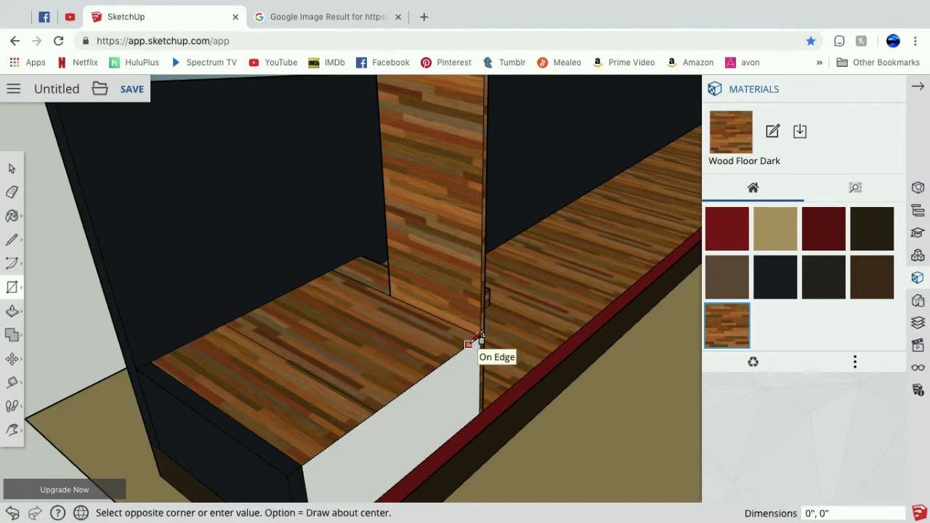
{"action": "key", "text": "h"}
{"action": "key", "text": "e"}
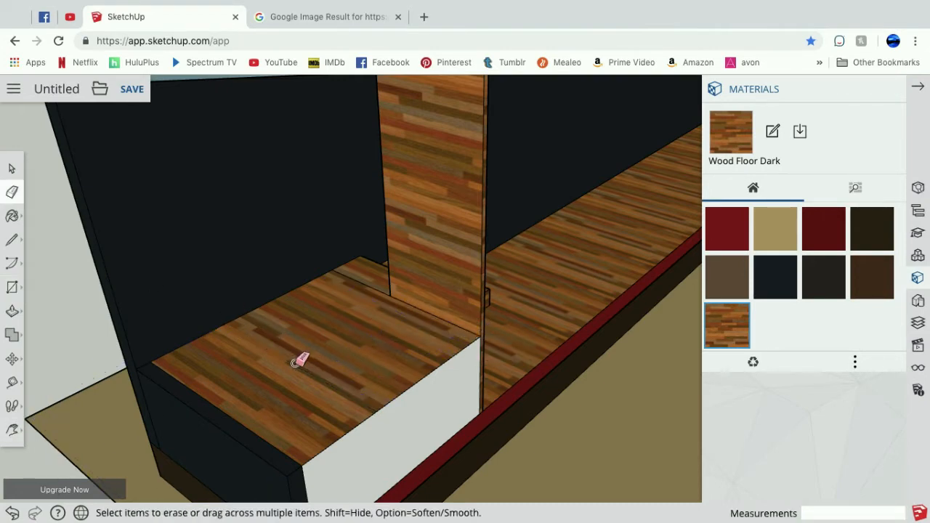
- Search the 3D Warehouse components for "toilet" and browse the models
{"action": "left_click", "coordinate": [919, 255]}
{"action": "type", "text": "tol"}
{"action": "type", "text": "l"}
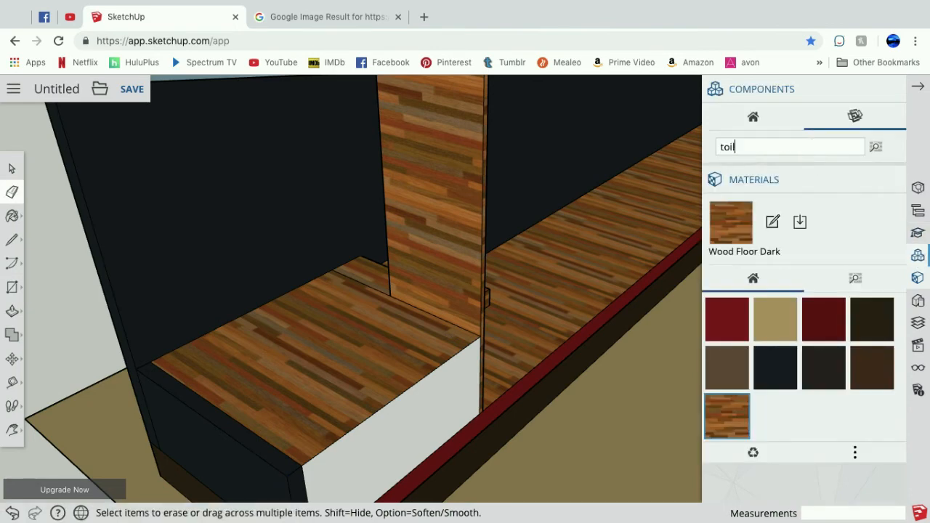
{"action": "type", "text": "et"}
{"action": "key", "text": "Return"}
{"action": "scroll", "coordinate": [770, 251], "scroll_direction": "down", "scroll_amount": 10}
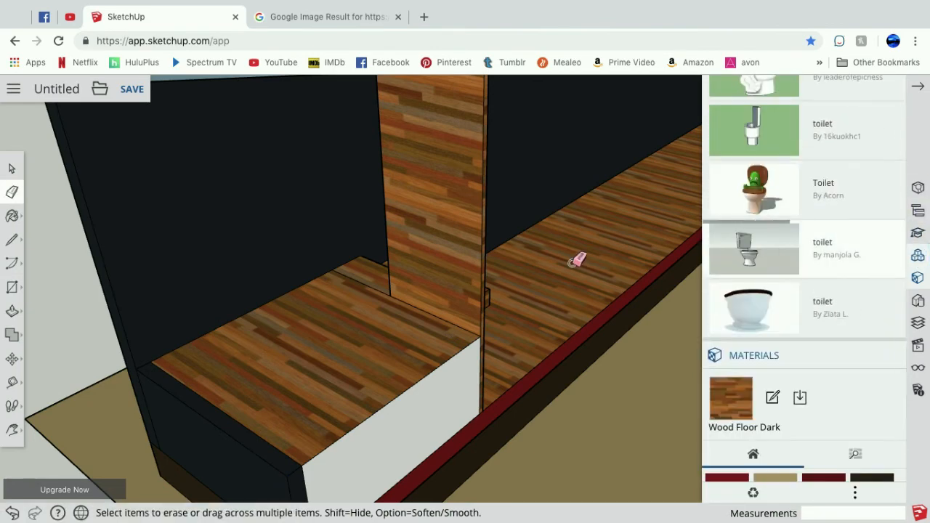
{"action": "scroll", "coordinate": [578, 260], "scroll_direction": "down", "scroll_amount": 5}
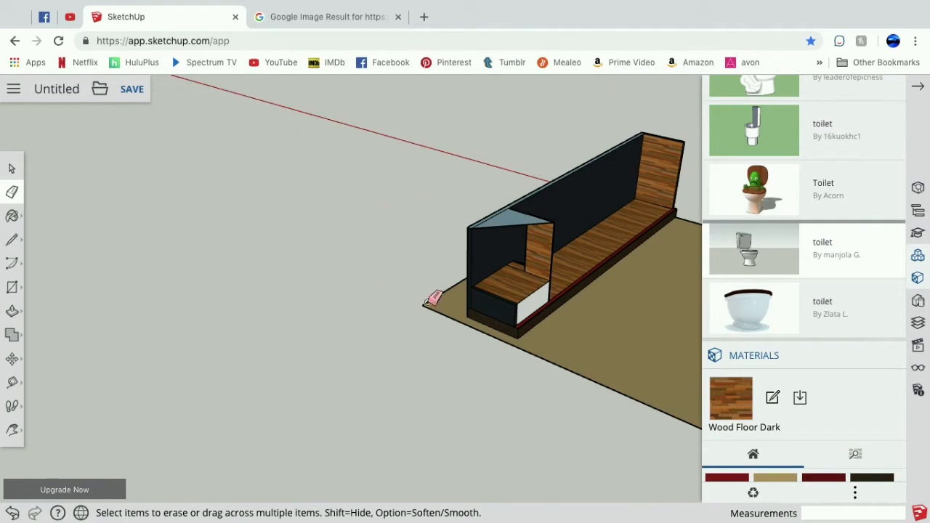
- Save the model in the SketchUp project folder as "tiny house 2"
{"action": "key", "text": "space"}
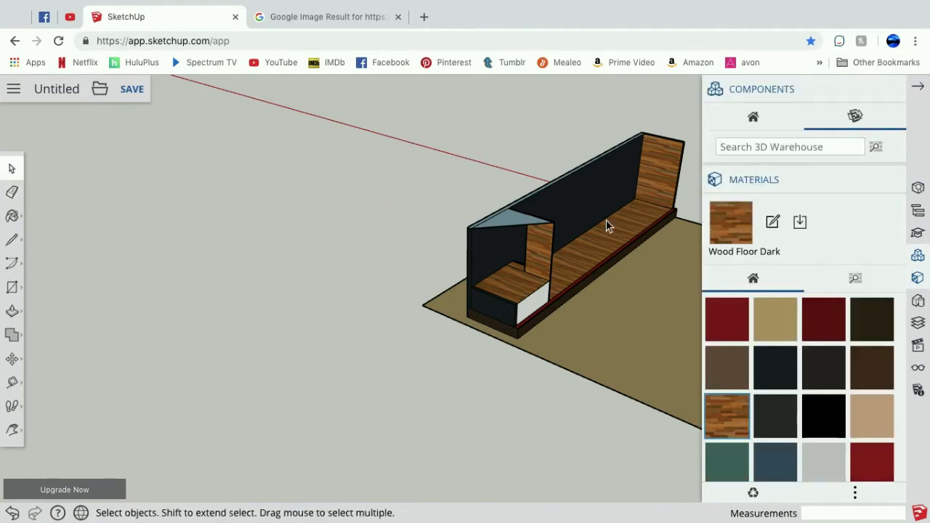
{"action": "left_click", "coordinate": [133, 90]}
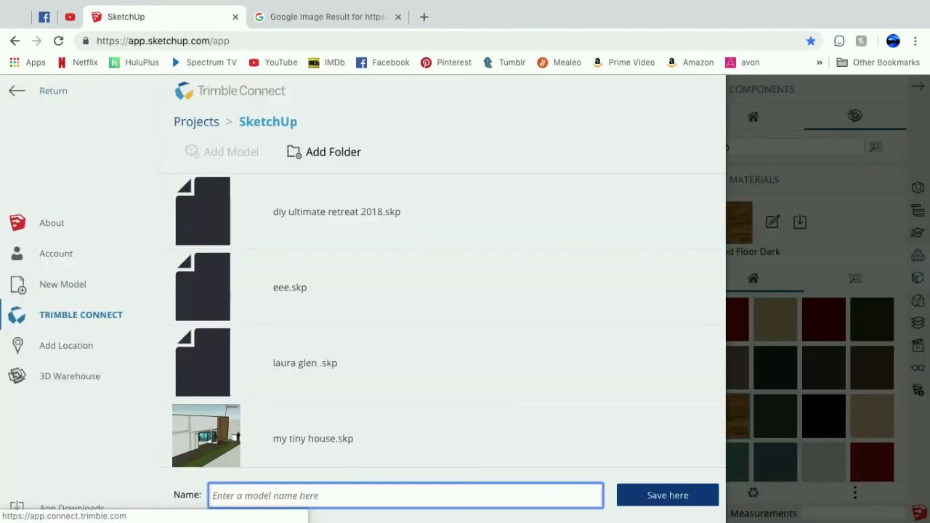
{"action": "type", "text": "tiny house 2"}
{"action": "left_click", "coordinate": [663, 493]}
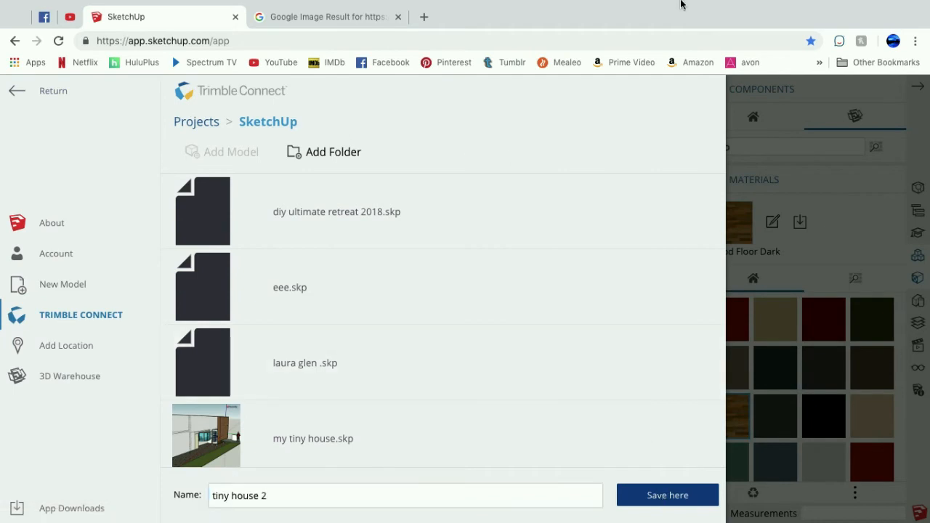
{"action": "mouse_move", "coordinate": [727, 522]}
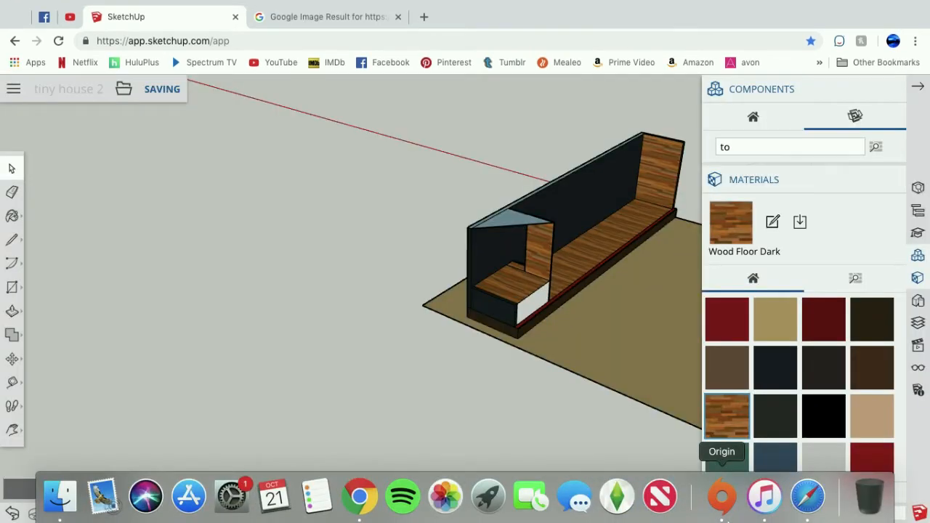
- Search the 3D Warehouse for "toilet" again and browse through to the second page of models
{"action": "left_click", "coordinate": [738, 148]}
{"action": "type", "text": "toilet"}
{"action": "key", "text": "Return"}
{"action": "scroll", "coordinate": [802, 452], "scroll_direction": "down", "scroll_amount": 10}
{"action": "scroll", "coordinate": [802, 446], "scroll_direction": "up", "scroll_amount": 10}
{"action": "left_click", "coordinate": [887, 137]}
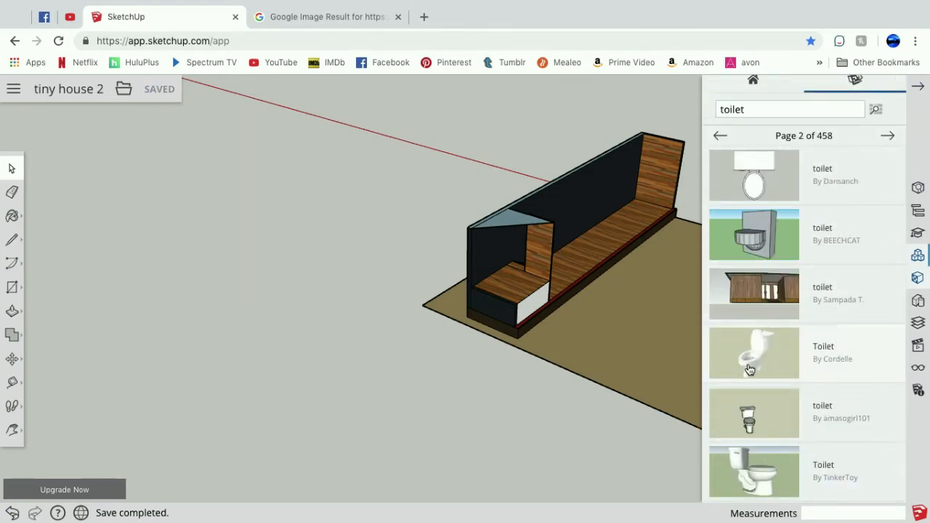
{"action": "scroll", "coordinate": [444, 358], "scroll_direction": "up", "scroll_amount": 8}
{"action": "scroll", "coordinate": [444, 358], "scroll_direction": "down", "scroll_amount": 5}
- Insert a white toilet with a raised lid from the second page of "toilet" models onto the raised block near the partition
{"action": "left_click", "coordinate": [13, 430]}
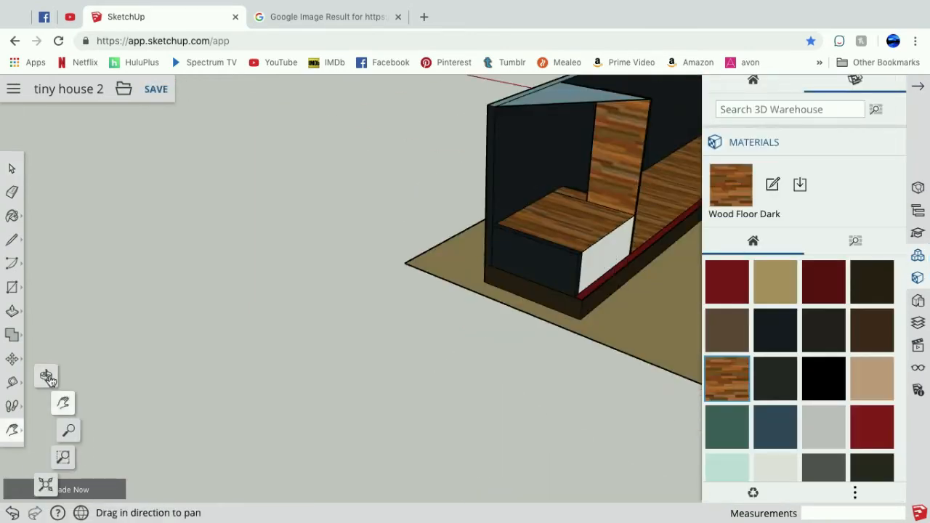
{"action": "left_click", "coordinate": [48, 380]}
{"action": "left_click", "coordinate": [35, 418]}
{"action": "scroll", "coordinate": [245, 365], "scroll_direction": "up", "scroll_amount": 10}
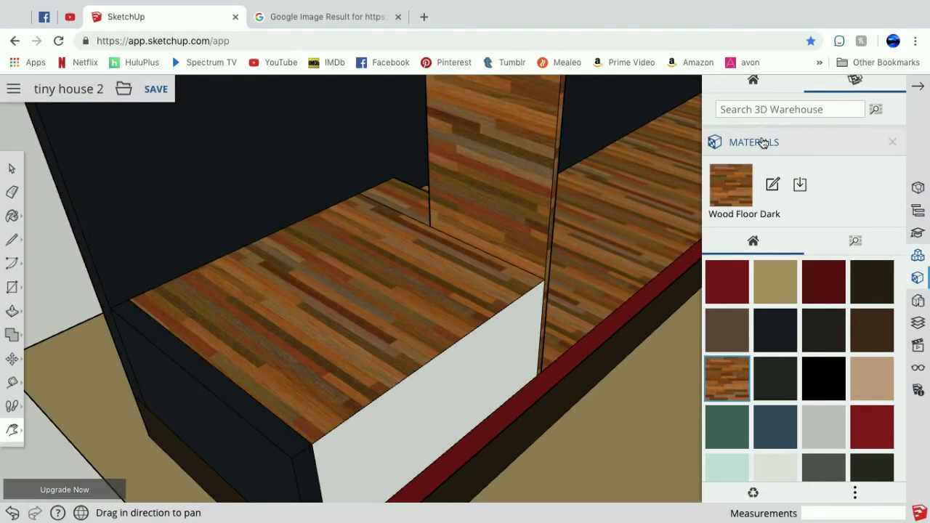
{"action": "left_click", "coordinate": [790, 109]}
{"action": "type", "text": "toilet"}
{"action": "key", "text": "Return"}
{"action": "left_click", "coordinate": [887, 136]}
{"action": "left_click", "coordinate": [752, 166]}
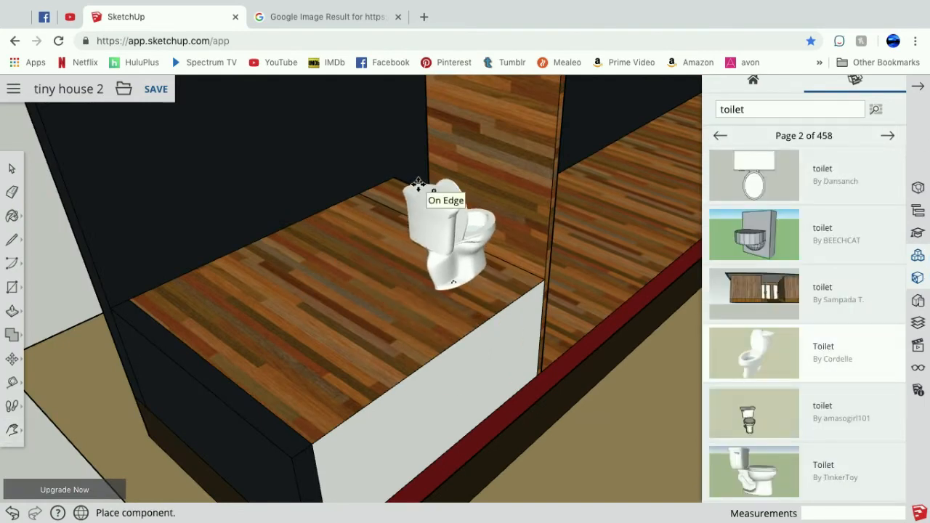
{"action": "left_click", "coordinate": [421, 191]}
- Rotate the toilet so its tank backs toward the partition wall, and move it about 9" into place
{"action": "key", "text": "q"}
{"action": "left_click", "coordinate": [485, 165]}
{"action": "left_click", "coordinate": [359, 139]}
{"action": "left_click", "coordinate": [469, 187]}
{"action": "left_click", "coordinate": [473, 188]}
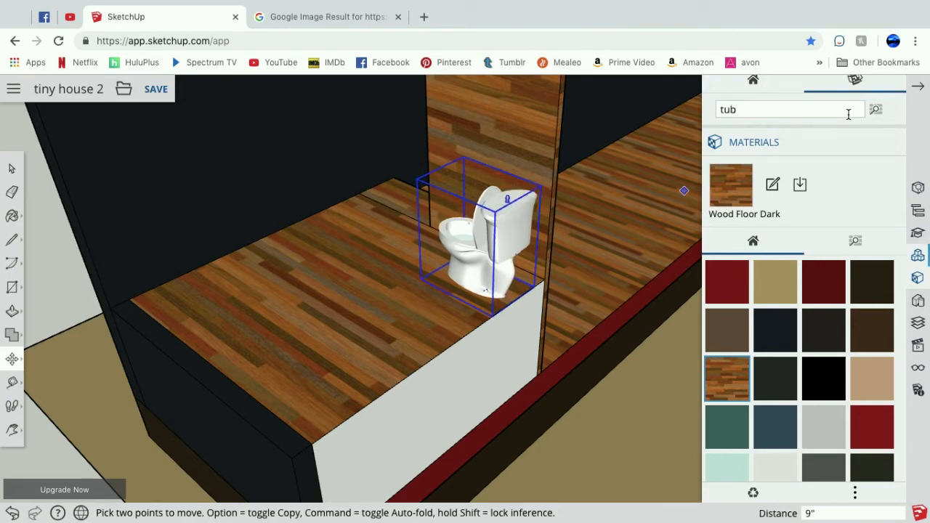
- Try placing a shower enclosure model from the 3D Warehouse on the raised block beside the toilet, and undo it
{"action": "key", "text": "Return"}
{"action": "scroll", "coordinate": [804, 266], "scroll_direction": "down", "scroll_amount": 10}
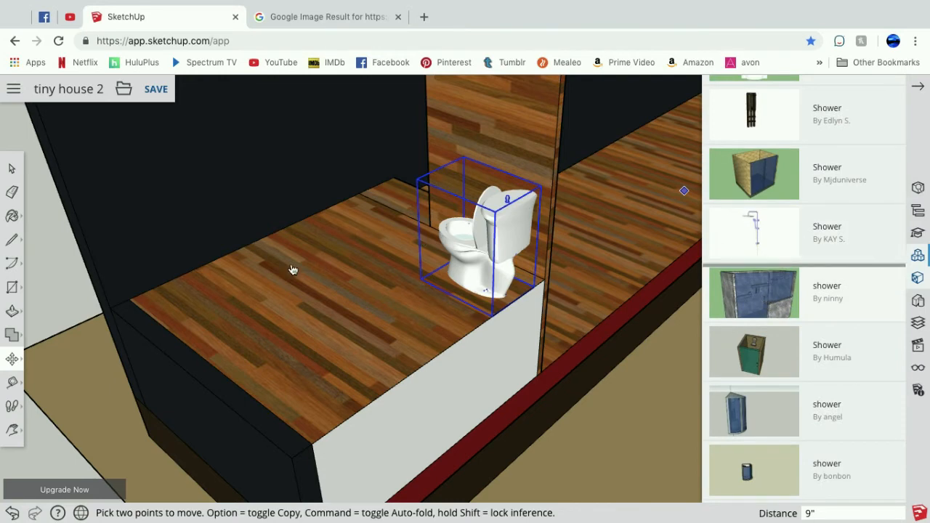
{"action": "scroll", "coordinate": [285, 314], "scroll_direction": "down", "scroll_amount": 5}
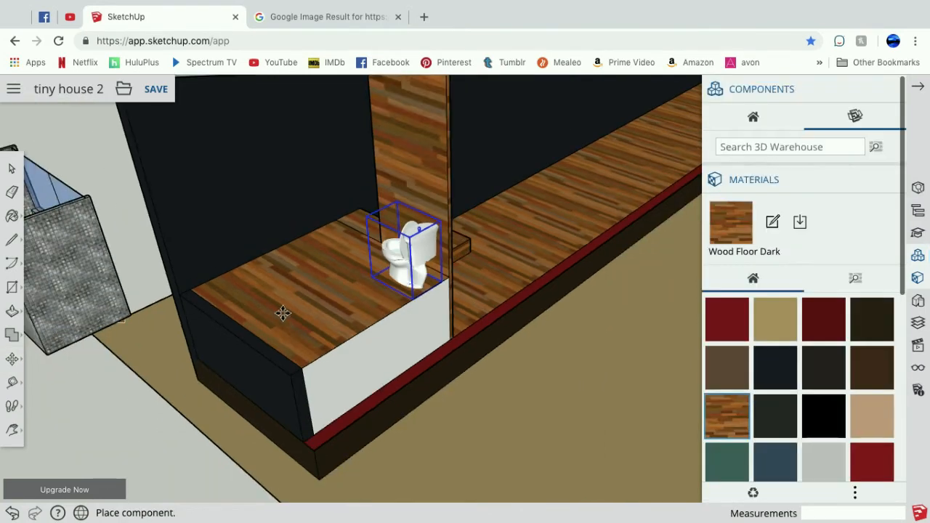
{"action": "left_click", "coordinate": [403, 337]}
{"action": "left_click", "coordinate": [13, 430]}
{"action": "left_click", "coordinate": [46, 379]}
{"action": "left_click_drag", "start_coordinate": [233, 305], "coordinate": [148, 226]}
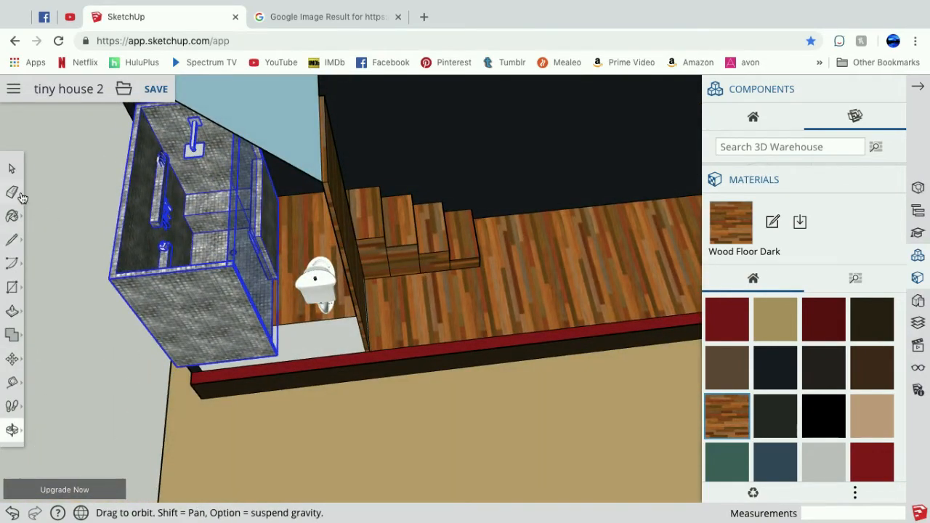
{"action": "left_click", "coordinate": [12, 168]}
{"action": "left_click", "coordinate": [13, 512]}
- Search the 3D Warehouse for "tub" and choose the white bathtub with dark sides and a faucet for insertion
{"action": "left_click", "coordinate": [790, 146]}
{"action": "type", "text": "s"}
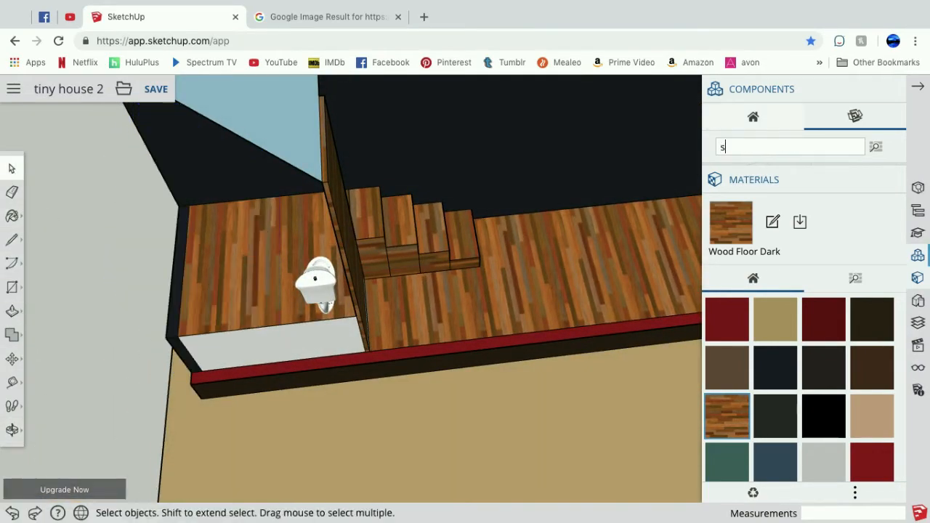
{"action": "type", "text": "ub"}
{"action": "key", "text": "Return"}
{"action": "scroll", "coordinate": [810, 328], "scroll_direction": "down", "scroll_amount": 6}
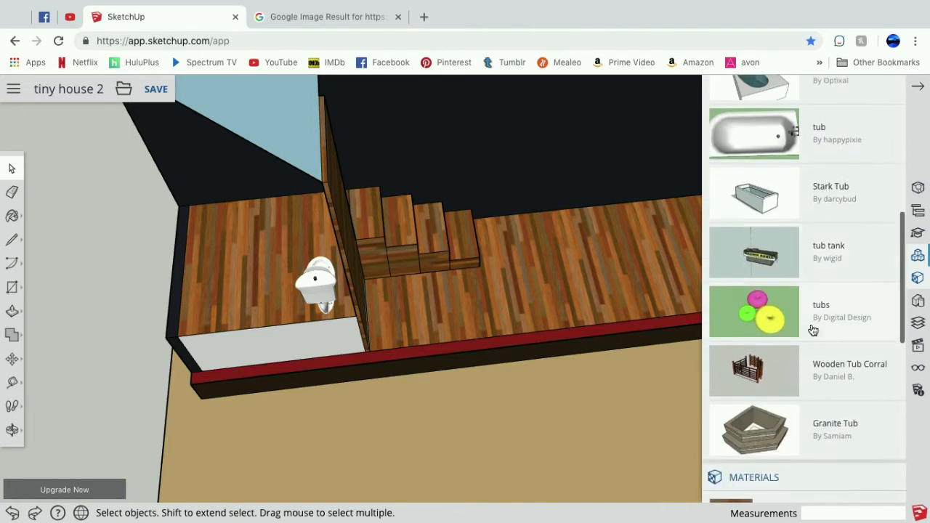
{"action": "scroll", "coordinate": [813, 330], "scroll_direction": "up", "scroll_amount": 4}
{"action": "left_click", "coordinate": [793, 173]}
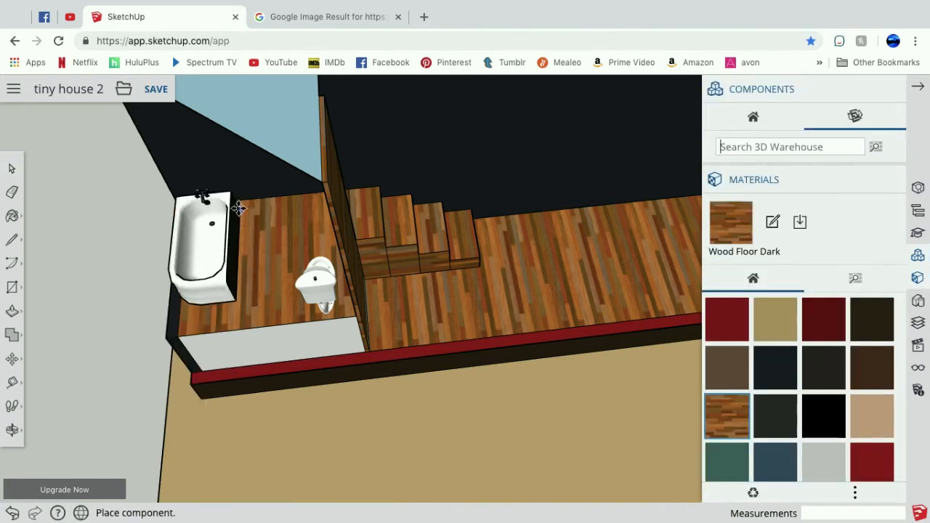
- Place the bathtub against the end wall of the raised block and rotate it so its faucet end faces the open side
{"action": "left_click", "coordinate": [268, 221]}
{"action": "left_click", "coordinate": [231, 209]}
{"action": "left_click", "coordinate": [222, 317]}
{"action": "left_click", "coordinate": [244, 229]}
{"action": "left_click", "coordinate": [217, 245]}
- Pull the low end wall behind the bathtub up to the height of the full walls
{"action": "left_click", "coordinate": [10, 433]}
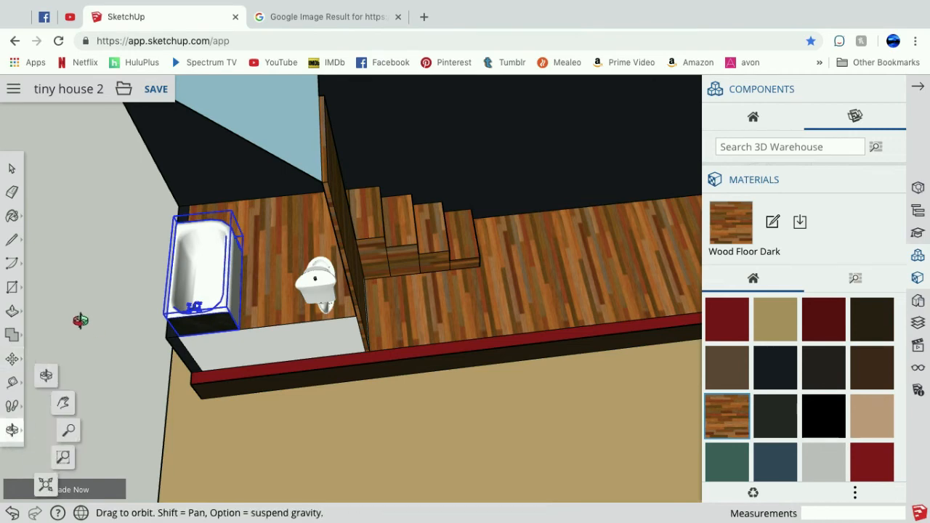
{"action": "left_click_drag", "start_coordinate": [90, 328], "coordinate": [332, 239]}
{"action": "left_click", "coordinate": [63, 402]}
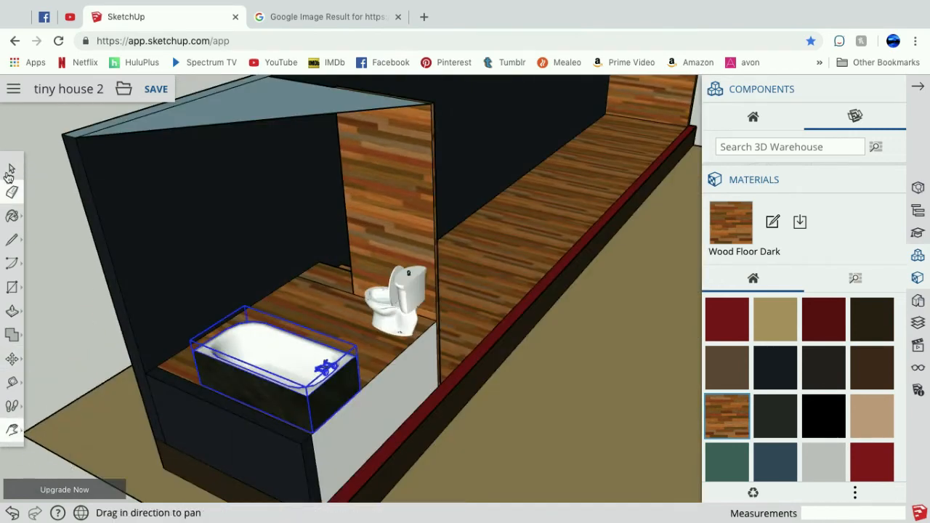
{"action": "left_click", "coordinate": [10, 171]}
{"action": "left_click", "coordinate": [15, 314]}
{"action": "left_click_drag", "start_coordinate": [194, 394], "coordinate": [162, 156]}
- Draw a rectangle of about 2' 4 1/16" by 2' 15/16" on the floor in the corner behind the bathtub
{"action": "left_click", "coordinate": [12, 430]}
{"action": "left_click", "coordinate": [46, 377]}
{"action": "left_click_drag", "start_coordinate": [359, 250], "coordinate": [324, 470]}
{"action": "left_click", "coordinate": [12, 287]}
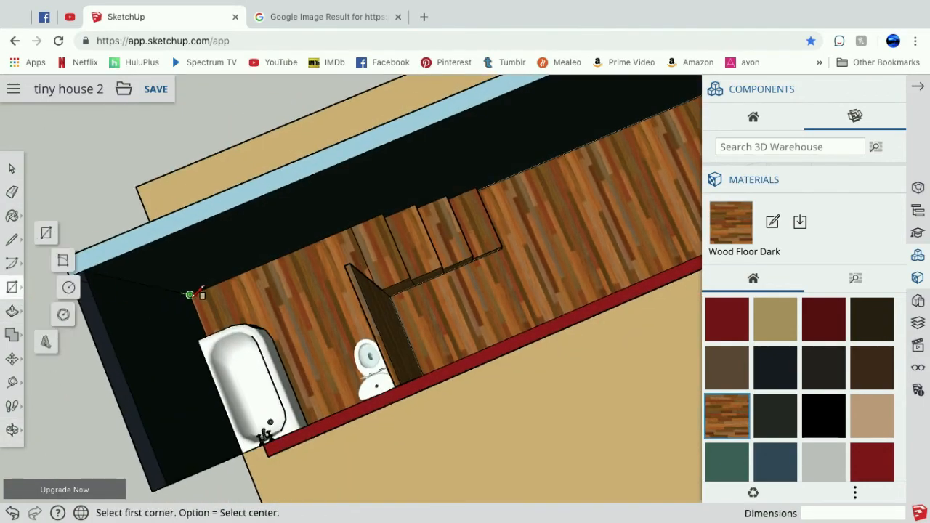
{"action": "left_click", "coordinate": [190, 295]}
{"action": "left_click", "coordinate": [258, 319]}
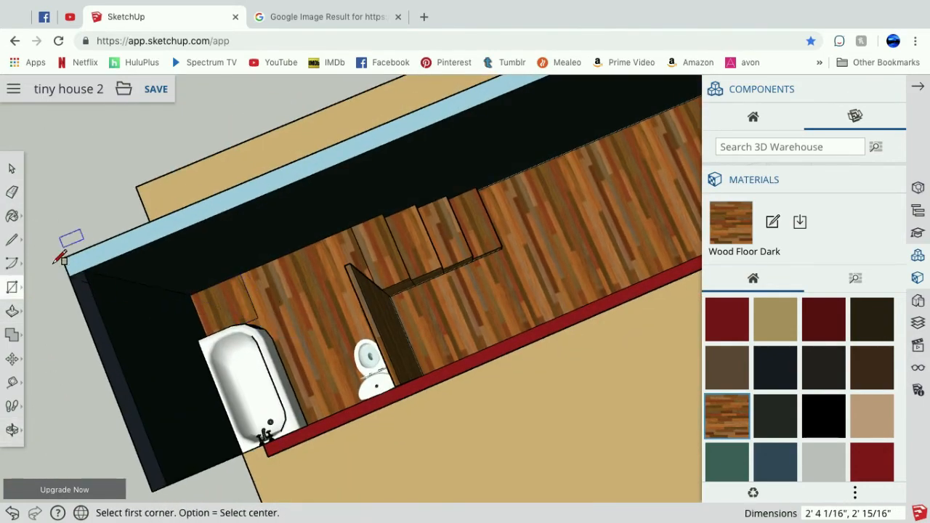
- Extrude the corner rectangle up to the top of the walls to form a tall cabinet
{"action": "left_click", "coordinate": [11, 312]}
{"action": "left_click", "coordinate": [224, 305]}
{"action": "left_click", "coordinate": [154, 280]}
{"action": "left_click", "coordinate": [154, 279]}
{"action": "left_click", "coordinate": [156, 276]}
- Paint the tall cabinet's face toward the partition wall with the Josh_Skin material
{"action": "left_click", "coordinate": [12, 430]}
{"action": "left_click_drag", "start_coordinate": [145, 276], "coordinate": [185, 212]}
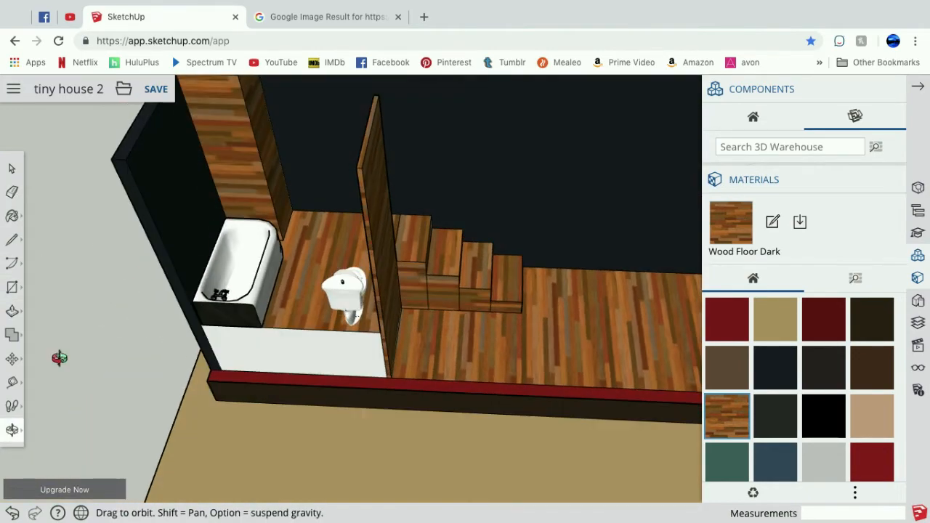
{"action": "scroll", "coordinate": [324, 160], "scroll_direction": "up", "scroll_amount": 5}
{"action": "left_click_drag", "start_coordinate": [317, 168], "coordinate": [320, 218]}
{"action": "left_click", "coordinate": [20, 431]}
{"action": "left_click", "coordinate": [56, 409]}
{"action": "left_click_drag", "start_coordinate": [242, 302], "coordinate": [434, 216]}
{"action": "left_click", "coordinate": [11, 430]}
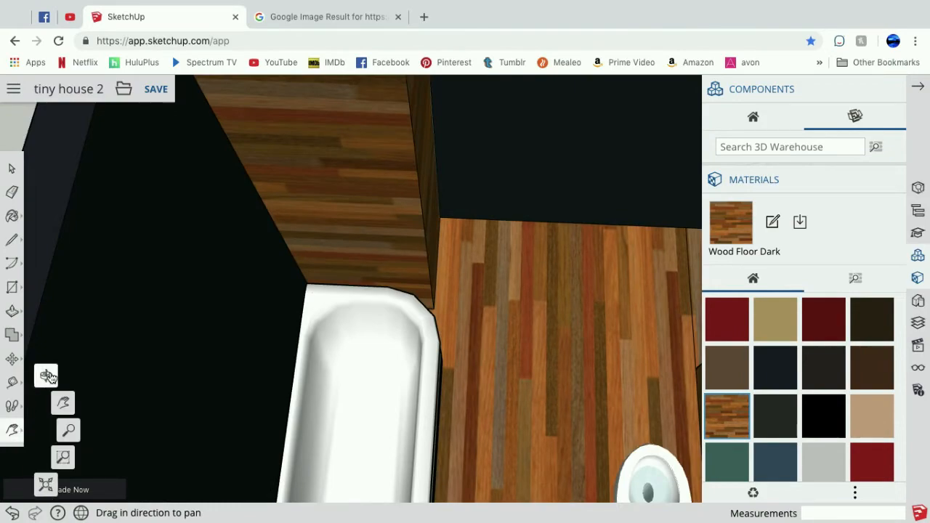
{"action": "left_click", "coordinate": [48, 376]}
{"action": "left_click_drag", "start_coordinate": [50, 378], "coordinate": [43, 230]}
{"action": "left_click", "coordinate": [11, 430]}
{"action": "left_click", "coordinate": [59, 406]}
{"action": "mouse_move", "coordinate": [413, 183]}
{"action": "left_mouse_down"}
{"action": "mouse_move", "coordinate": [291, 301]}
{"action": "mouse_move", "coordinate": [329, 311]}
{"action": "left_mouse_up"}
{"action": "left_click", "coordinate": [12, 216]}
{"action": "left_click", "coordinate": [775, 229]}
{"action": "left_click", "coordinate": [440, 241]}
- Draw three horizontal lines across the painted cabinet face to divide it into four stacked sections
{"action": "left_click", "coordinate": [11, 287]}
{"action": "left_click", "coordinate": [11, 240]}
{"action": "scroll", "coordinate": [325, 219], "scroll_direction": "down", "scroll_amount": 3}
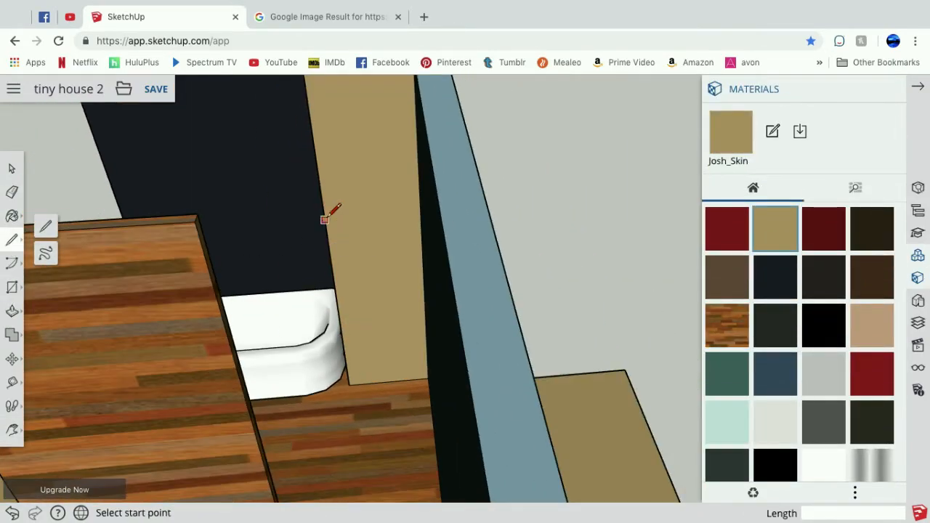
{"action": "left_click", "coordinate": [330, 250]}
{"action": "left_click", "coordinate": [426, 246]}
{"action": "middle_click_drag", "start_coordinate": [426, 245], "coordinate": [356, 169]}
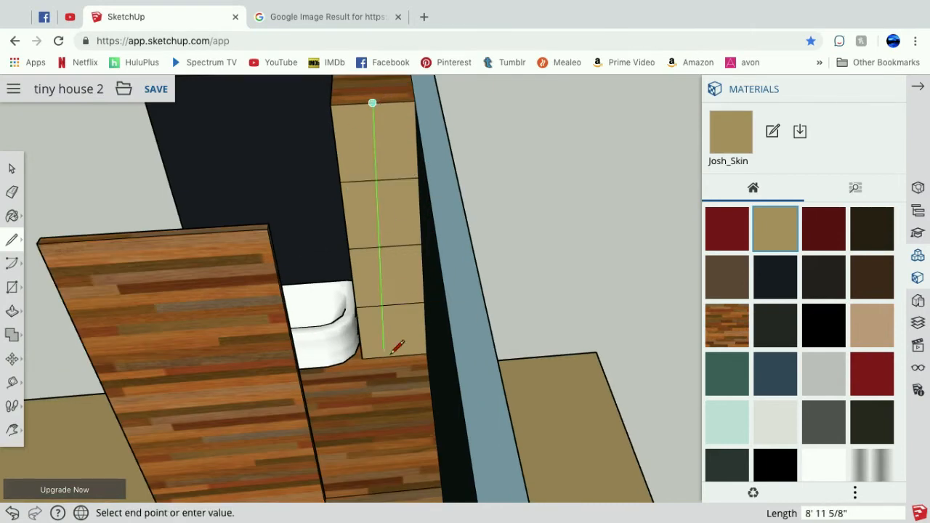
- Divide the cabinet face with vertical lines and erase the extra ones, keeping a narrow border along each side
{"action": "scroll", "coordinate": [331, 101], "scroll_direction": "up", "scroll_amount": 4}
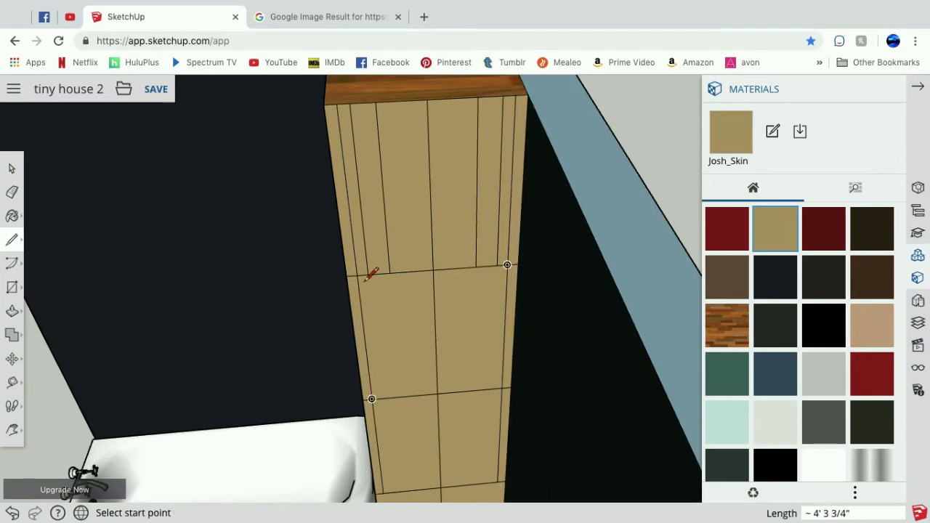
{"action": "key", "text": "e"}
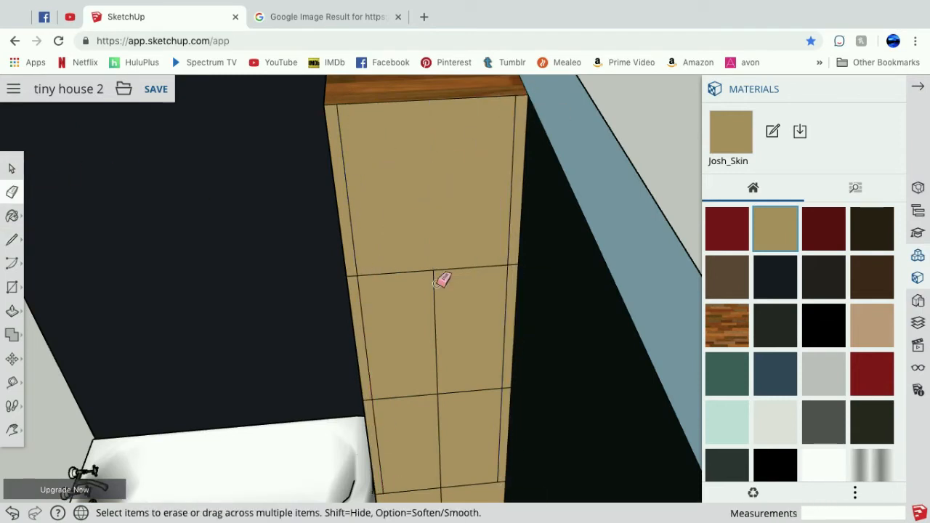
{"action": "left_click", "coordinate": [436, 284]}
{"action": "left_click", "coordinate": [11, 430]}
{"action": "left_click_drag", "start_coordinate": [383, 418], "coordinate": [345, 245]}
{"action": "left_click", "coordinate": [12, 311]}
{"action": "left_click", "coordinate": [11, 192]}
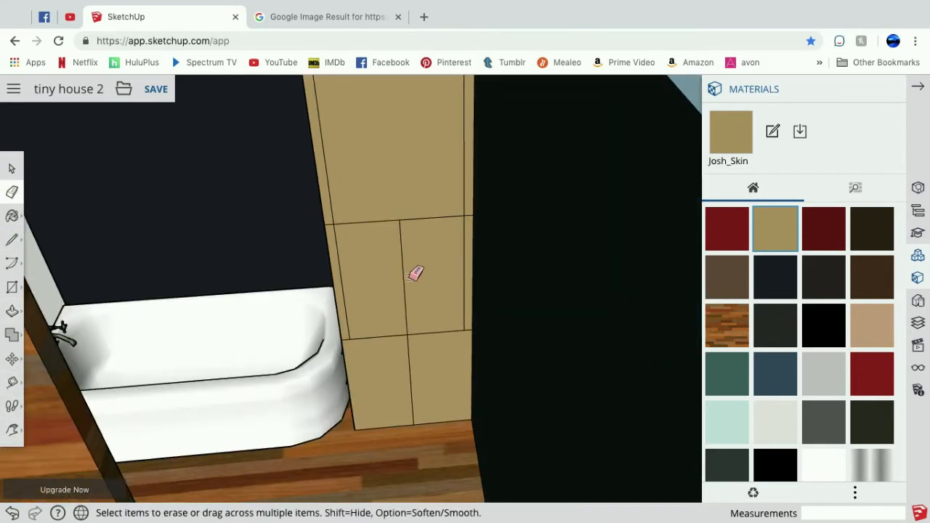
- Draw the remaining border lines in the bottom section and erase the extras, leaving one inset rectangular frame
{"action": "key", "text": "l"}
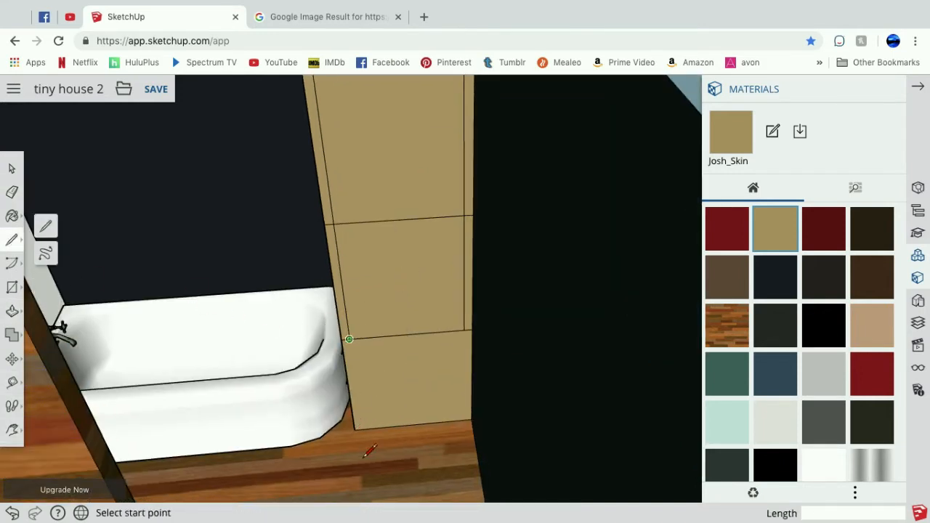
{"action": "left_click", "coordinate": [350, 339]}
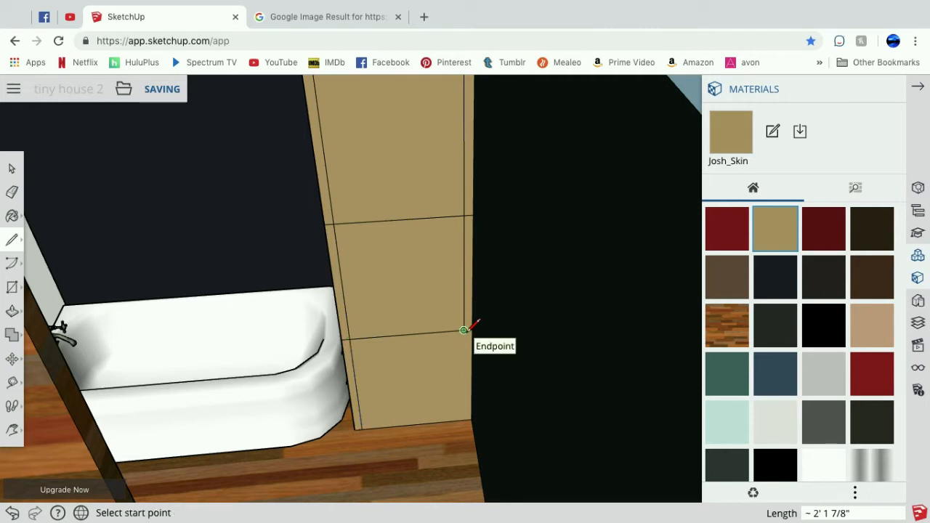
{"action": "left_click", "coordinate": [361, 410]}
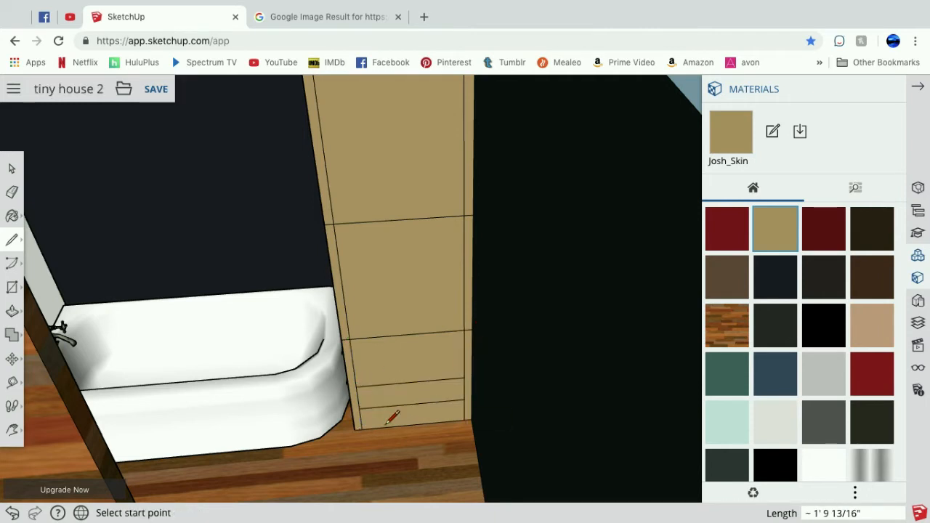
{"action": "left_click", "coordinate": [12, 193]}
{"action": "left_click", "coordinate": [381, 361]}
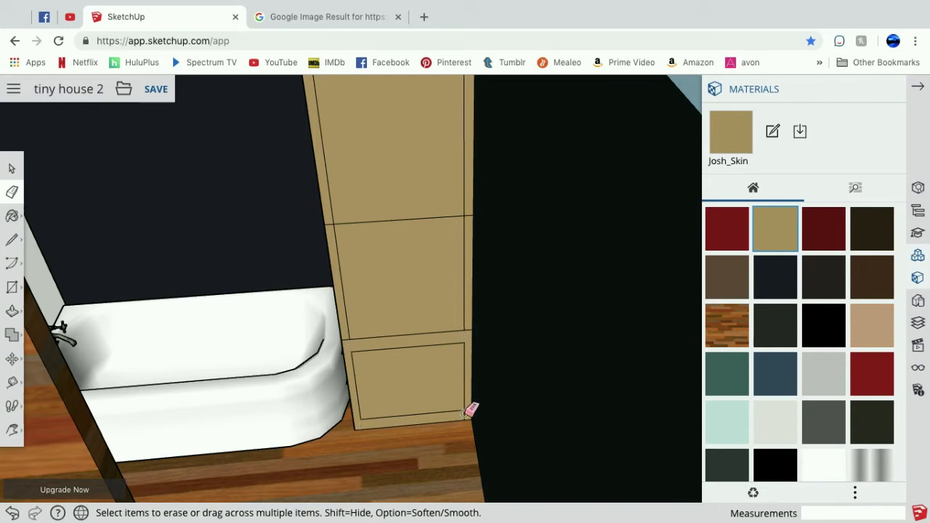
- Draw horizontal lines in the section above the bottom one and erase the extras to make a matching inset frame
{"action": "left_click", "coordinate": [13, 240]}
{"action": "left_click", "coordinate": [342, 285]}
{"action": "left_click", "coordinate": [464, 276]}
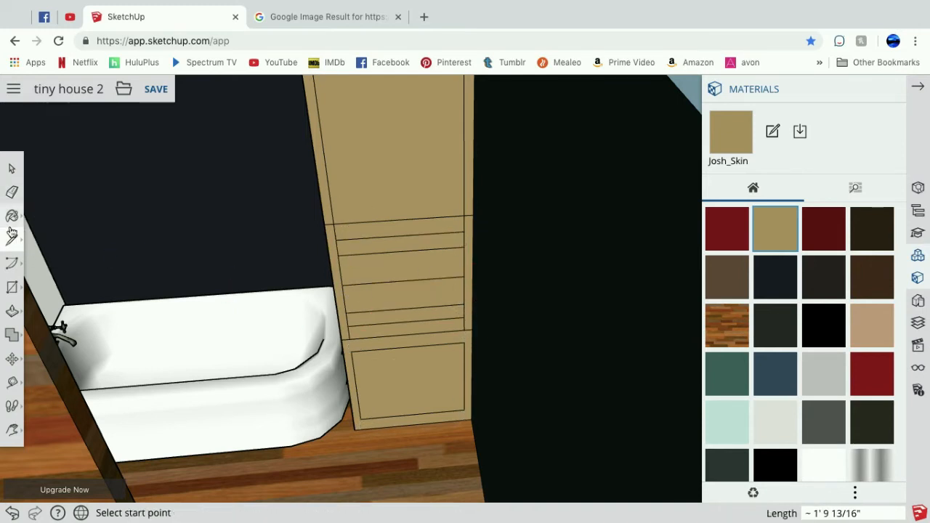
{"action": "left_click", "coordinate": [12, 192]}
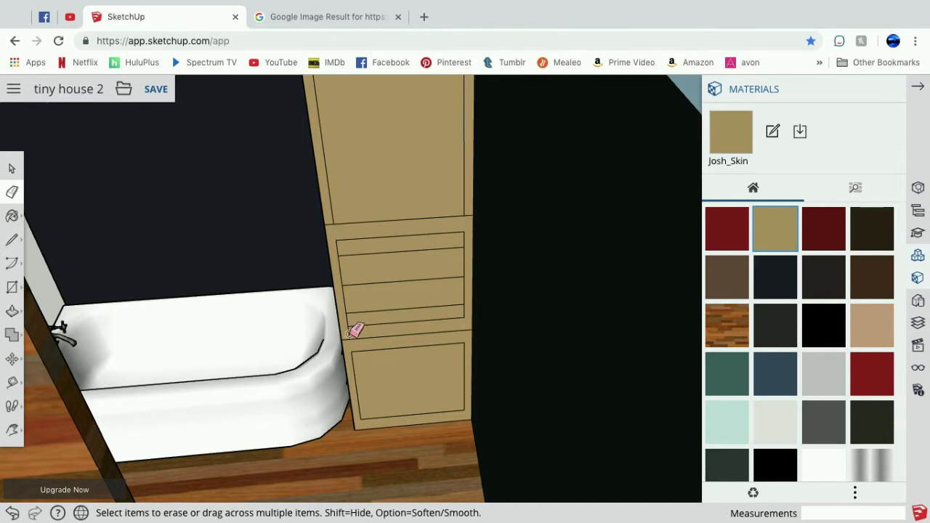
- Push the two lower framed panels into the cabinet to hollow out open shelves
{"action": "left_click", "coordinate": [13, 311]}
{"action": "left_click_drag", "start_coordinate": [385, 368], "coordinate": [405, 278]}
- Draw inset border lines in the two upper cabinet sections and erase the extras to leave a rectangular frame in each
{"action": "left_click", "coordinate": [12, 240]}
{"action": "left_click", "coordinate": [361, 369]}
{"action": "scroll", "coordinate": [331, 93], "scroll_direction": "down", "scroll_amount": 8}
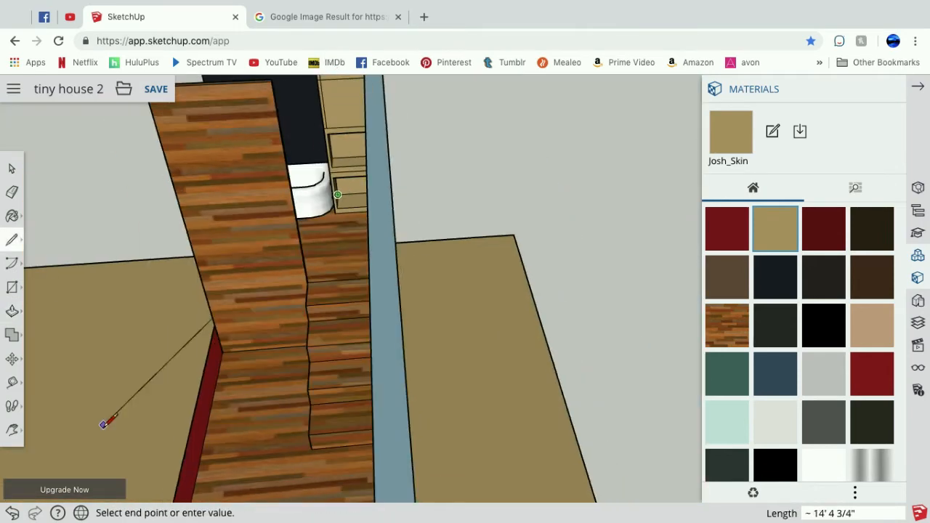
{"action": "left_click", "coordinate": [13, 431]}
{"action": "left_click_drag", "start_coordinate": [211, 153], "coordinate": [229, 327]}
{"action": "left_click", "coordinate": [12, 240]}
{"action": "left_click", "coordinate": [337, 221]}
{"action": "left_click", "coordinate": [16, 431]}
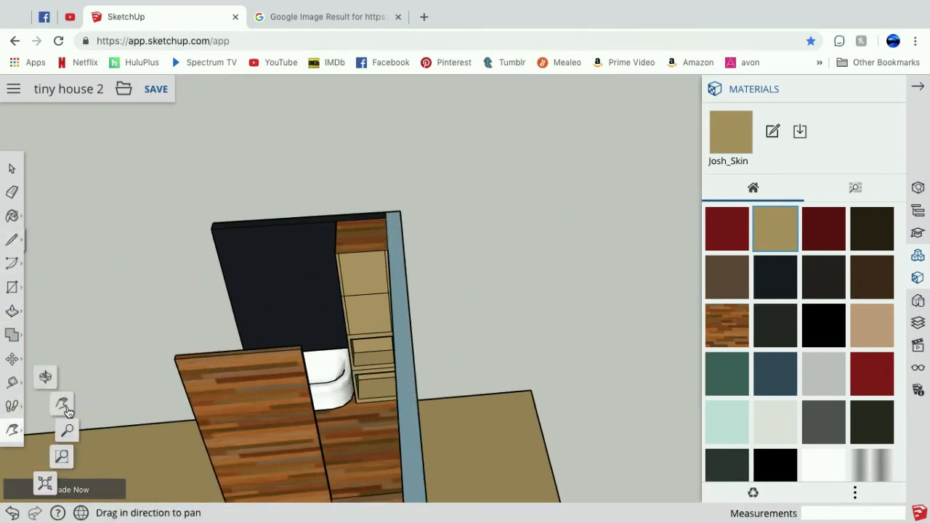
{"action": "left_click", "coordinate": [36, 403]}
{"action": "left_click_drag", "start_coordinate": [357, 324], "coordinate": [424, 337]}
{"action": "scroll", "coordinate": [409, 318], "scroll_direction": "up", "scroll_amount": 6}
{"action": "scroll", "coordinate": [410, 318], "scroll_direction": "down", "scroll_amount": 1}
{"action": "left_click", "coordinate": [15, 240]}
{"action": "left_click", "coordinate": [296, 286]}
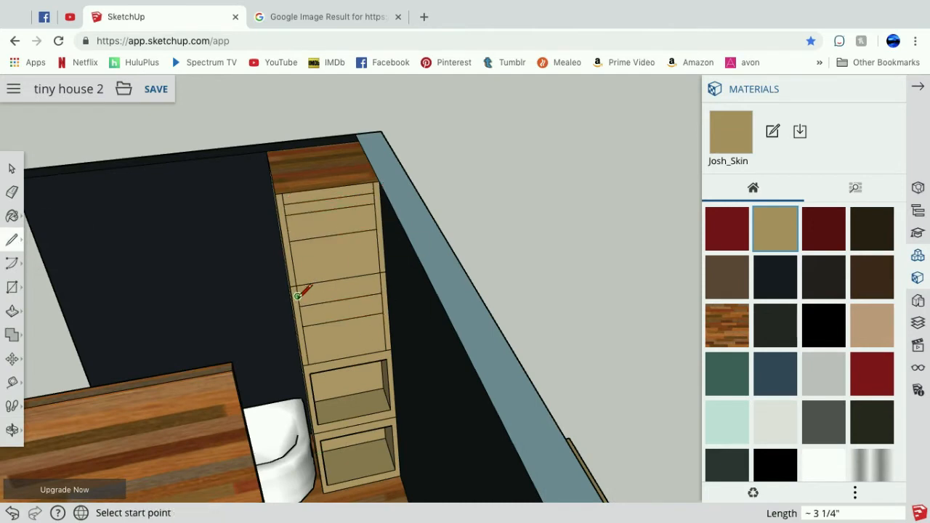
{"action": "left_click", "coordinate": [378, 262]}
{"action": "key", "text": "e"}
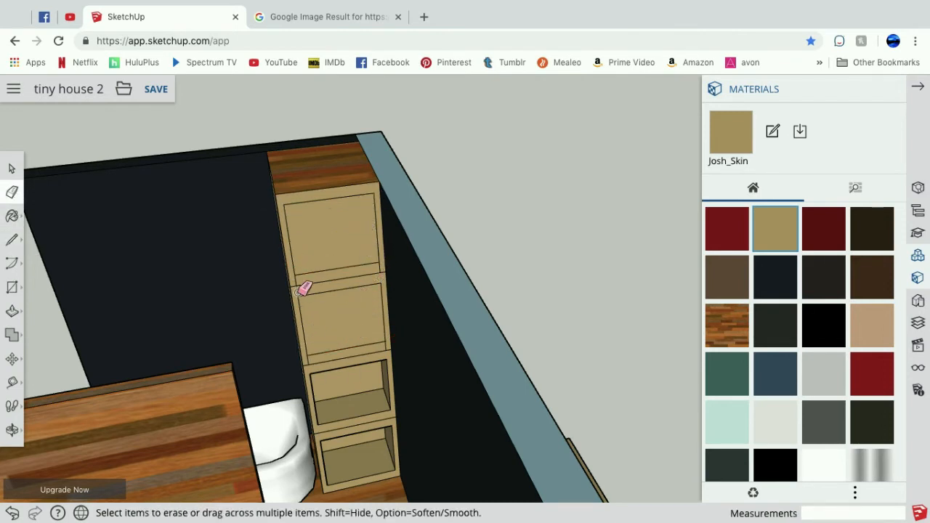
- Push the two upper framed panels about 1' 1 1/8" into the cabinet to create open shelves
{"action": "left_click", "coordinate": [12, 312]}
{"action": "left_click_drag", "start_coordinate": [363, 376], "coordinate": [356, 356]}
{"action": "left_click", "coordinate": [12, 430]}
{"action": "left_click_drag", "start_coordinate": [142, 338], "coordinate": [181, 312]}
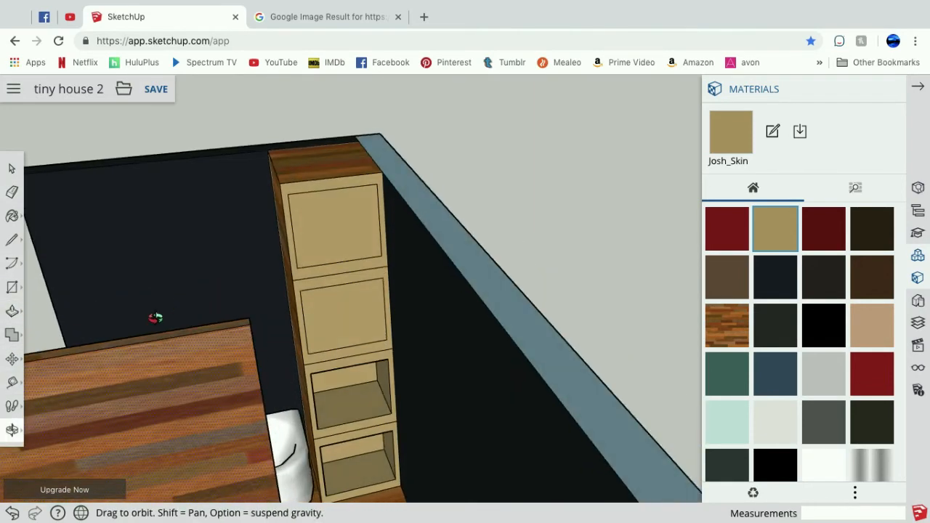
{"action": "key", "text": "p"}
{"action": "mouse_move", "coordinate": [349, 314]}
{"action": "left_mouse_down"}
{"action": "mouse_move", "coordinate": [339, 290]}
{"action": "mouse_move", "coordinate": [349, 298]}
{"action": "left_mouse_up"}
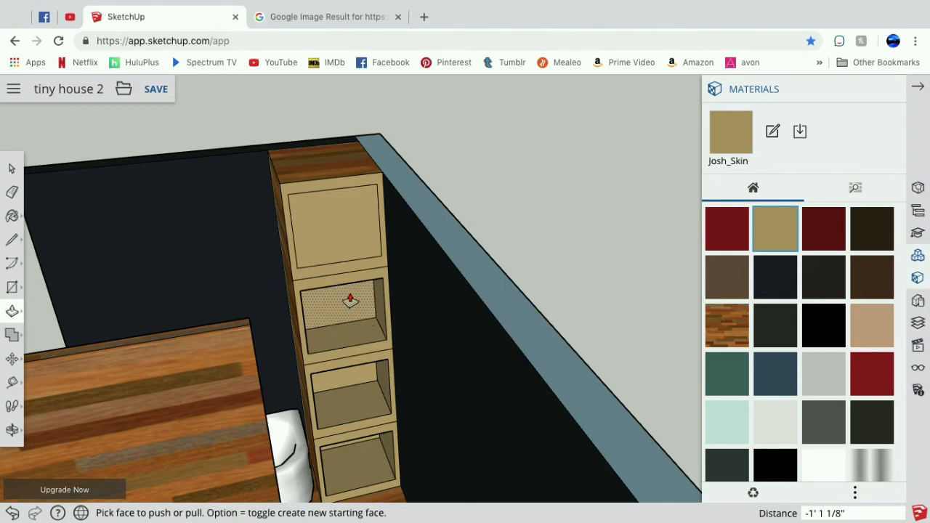
{"action": "double_click", "coordinate": [334, 216]}
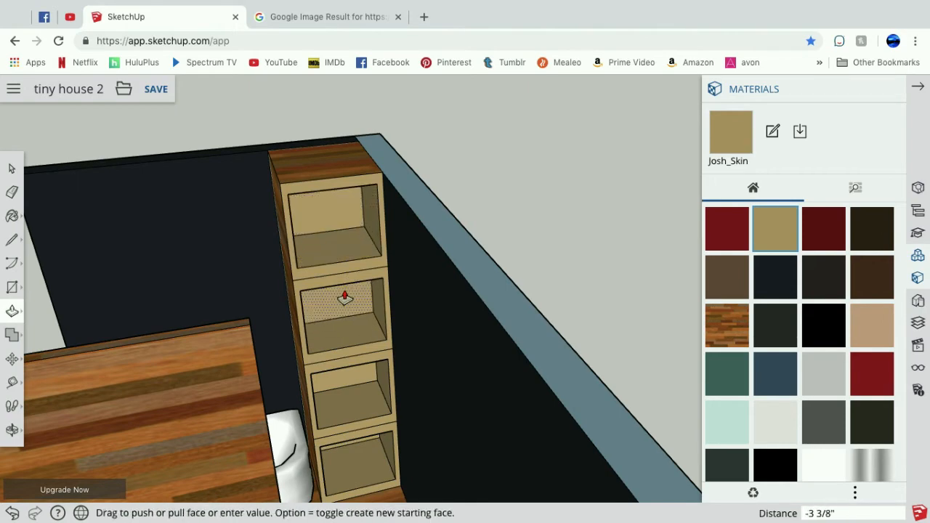
- Paint the frames around all four shelf openings with Wood Floor Dark
{"action": "key", "text": "o"}
{"action": "mouse_move", "coordinate": [254, 326]}
{"action": "left_mouse_down"}
{"action": "mouse_move", "coordinate": [366, 320]}
{"action": "mouse_move", "coordinate": [188, 222]}
{"action": "mouse_move", "coordinate": [191, 232]}
{"action": "left_mouse_up"}
{"action": "left_click", "coordinate": [726, 326]}
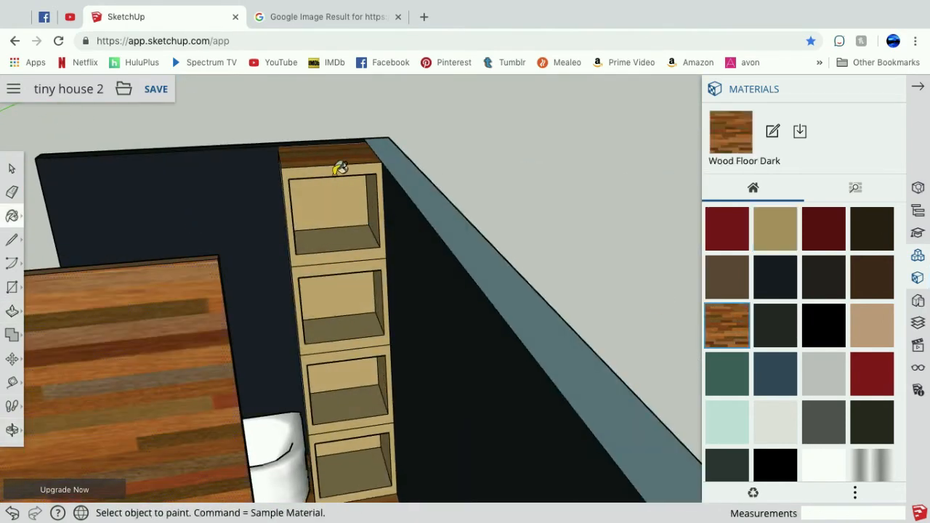
{"action": "left_click", "coordinate": [335, 171]}
{"action": "left_click", "coordinate": [325, 270]}
{"action": "left_click", "coordinate": [314, 360]}
{"action": "left_click", "coordinate": [314, 435]}
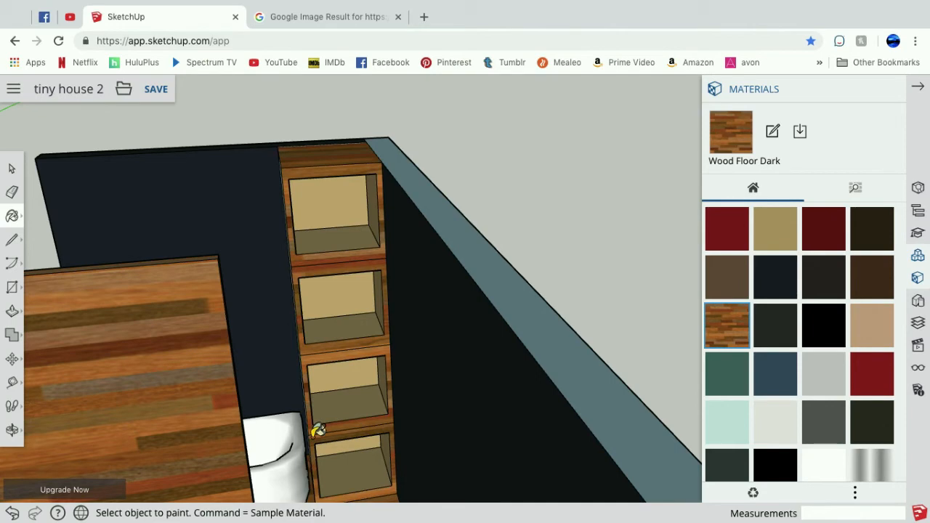
- Pull the shelf unit's front frame outward beside the bathtub with Push/Pull
{"action": "left_click", "coordinate": [11, 433]}
{"action": "left_click_drag", "start_coordinate": [175, 305], "coordinate": [407, 349]}
{"action": "left_click", "coordinate": [12, 433]}
{"action": "left_click", "coordinate": [13, 431]}
{"action": "left_click", "coordinate": [48, 412]}
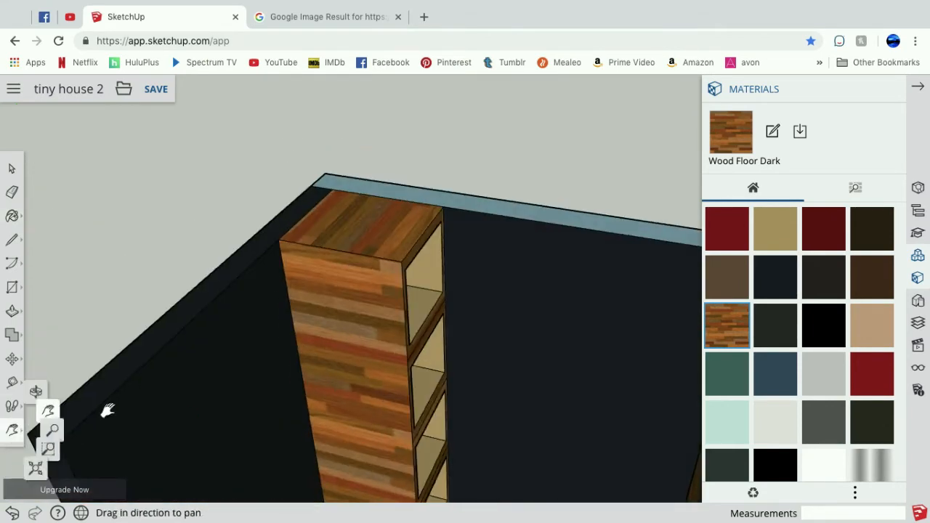
{"action": "left_click_drag", "start_coordinate": [108, 412], "coordinate": [299, 322]}
{"action": "left_click", "coordinate": [13, 317]}
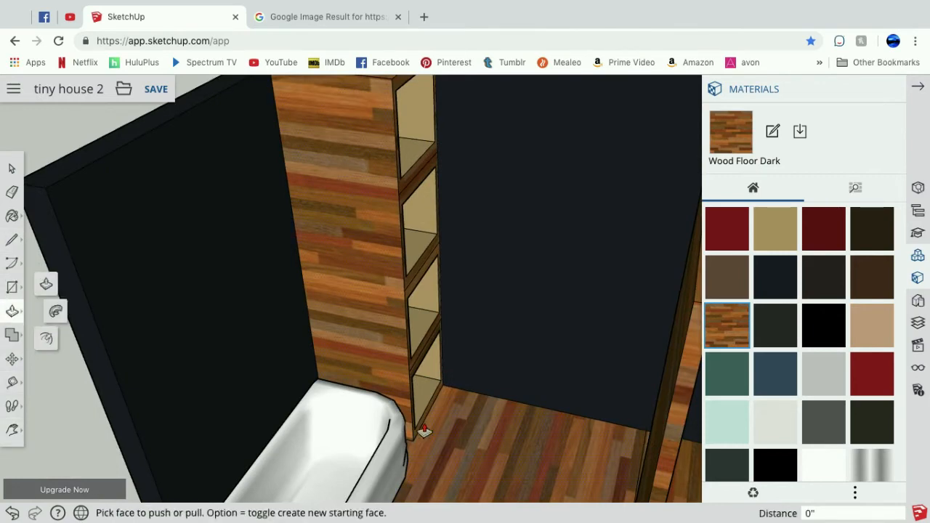
{"action": "left_click", "coordinate": [11, 193]}
{"action": "key", "text": "p"}
{"action": "left_click_drag", "start_coordinate": [397, 183], "coordinate": [456, 201]}
{"action": "left_click", "coordinate": [11, 429]}
{"action": "left_click", "coordinate": [47, 380]}
{"action": "left_click_drag", "start_coordinate": [465, 291], "coordinate": [342, 313]}
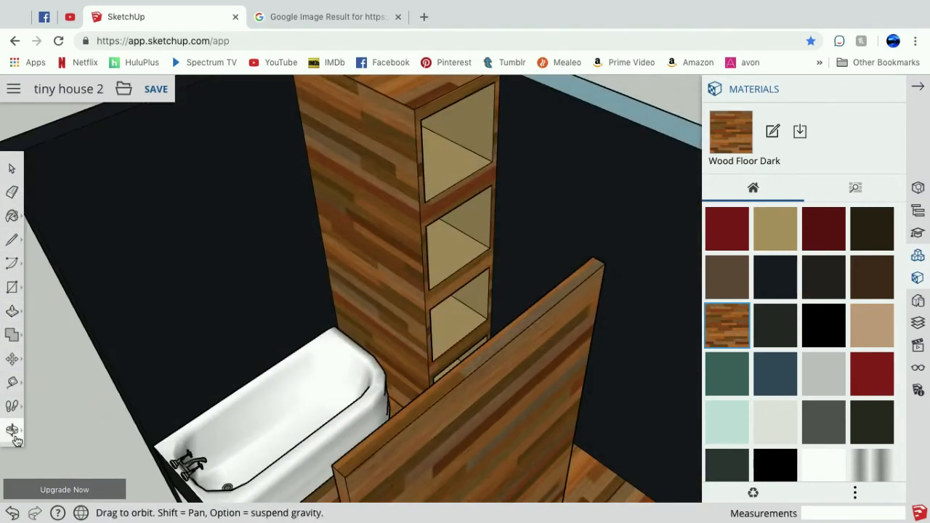
- Search the 3D Warehouse components for "sink" to find a fixture for the bathroom
{"action": "left_click", "coordinate": [13, 430]}
{"action": "left_click", "coordinate": [63, 404]}
{"action": "left_click_drag", "start_coordinate": [371, 378], "coordinate": [486, 229]}
{"action": "left_click", "coordinate": [12, 429]}
{"action": "left_click", "coordinate": [47, 380]}
{"action": "left_click_drag", "start_coordinate": [385, 320], "coordinate": [526, 332]}
{"action": "left_click", "coordinate": [918, 255]}
{"action": "left_click", "coordinate": [837, 148]}
{"action": "type", "text": "sink"}
{"action": "key", "text": "Return"}
- Browse several pages of the sink search results for a model that suits the bathroom
{"action": "scroll", "coordinate": [799, 374], "scroll_direction": "down", "scroll_amount": 5}
{"action": "scroll", "coordinate": [800, 376], "scroll_direction": "down", "scroll_amount": 4}
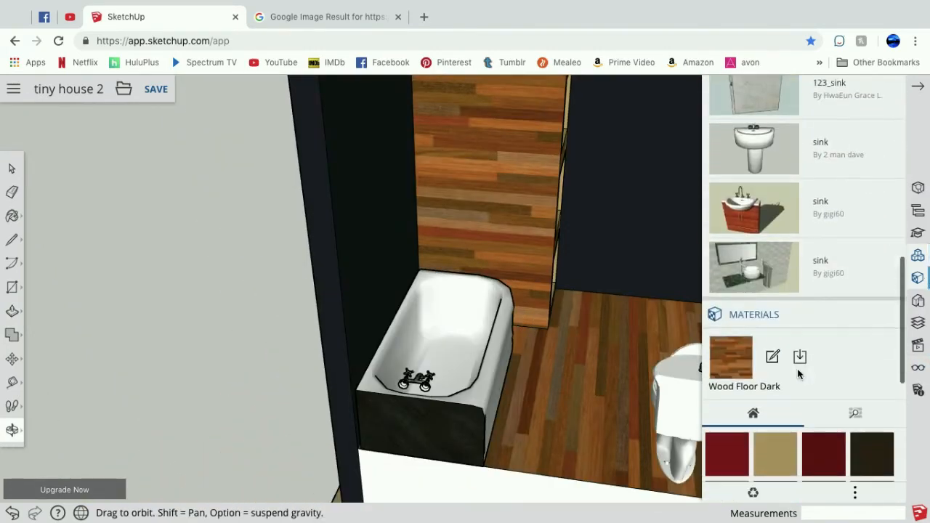
{"action": "scroll", "coordinate": [800, 378], "scroll_direction": "up", "scroll_amount": 10}
{"action": "left_click", "coordinate": [888, 174]}
{"action": "scroll", "coordinate": [750, 408], "scroll_direction": "down", "scroll_amount": 5}
{"action": "scroll", "coordinate": [750, 409], "scroll_direction": "up", "scroll_amount": 5}
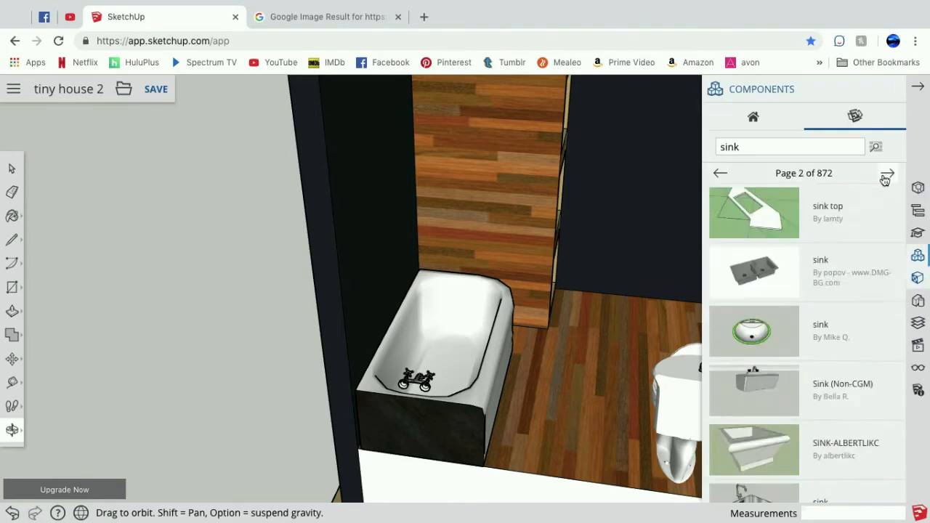
{"action": "left_click", "coordinate": [886, 176]}
{"action": "scroll", "coordinate": [750, 402], "scroll_direction": "down", "scroll_amount": 8}
{"action": "scroll", "coordinate": [749, 401], "scroll_direction": "up", "scroll_amount": 8}
{"action": "left_click", "coordinate": [887, 173]}
{"action": "scroll", "coordinate": [804, 347], "scroll_direction": "down", "scroll_amount": 8}
{"action": "scroll", "coordinate": [827, 316], "scroll_direction": "up", "scroll_amount": 8}
{"action": "scroll", "coordinate": [749, 384], "scroll_direction": "down", "scroll_amount": 3}
{"action": "scroll", "coordinate": [748, 383], "scroll_direction": "down", "scroll_amount": 3}
{"action": "scroll", "coordinate": [754, 305], "scroll_direction": "up", "scroll_amount": 3}
- Try to place a two-door cabinet sink with a faucet beside the bathroom, then undo the placement
{"action": "left_click_drag", "start_coordinate": [534, 360], "coordinate": [536, 361]}
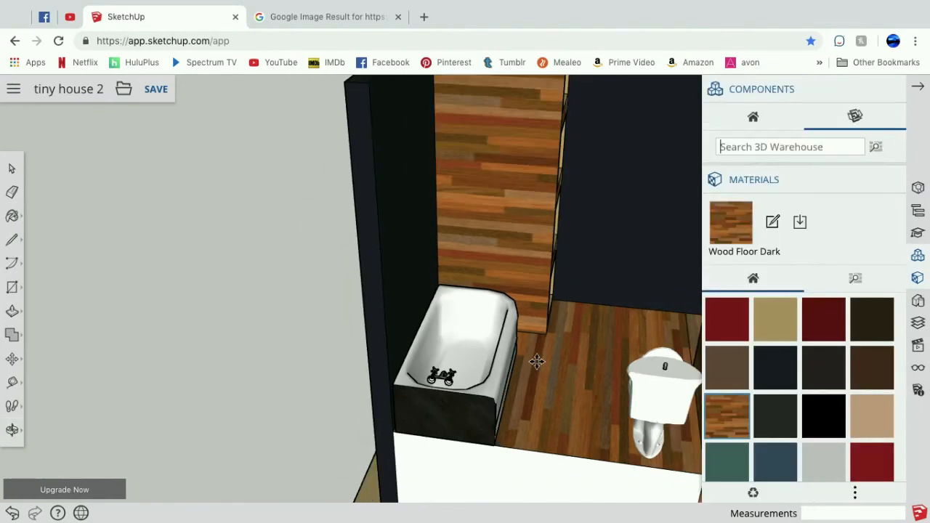
{"action": "scroll", "coordinate": [290, 425], "scroll_direction": "down", "scroll_amount": 3}
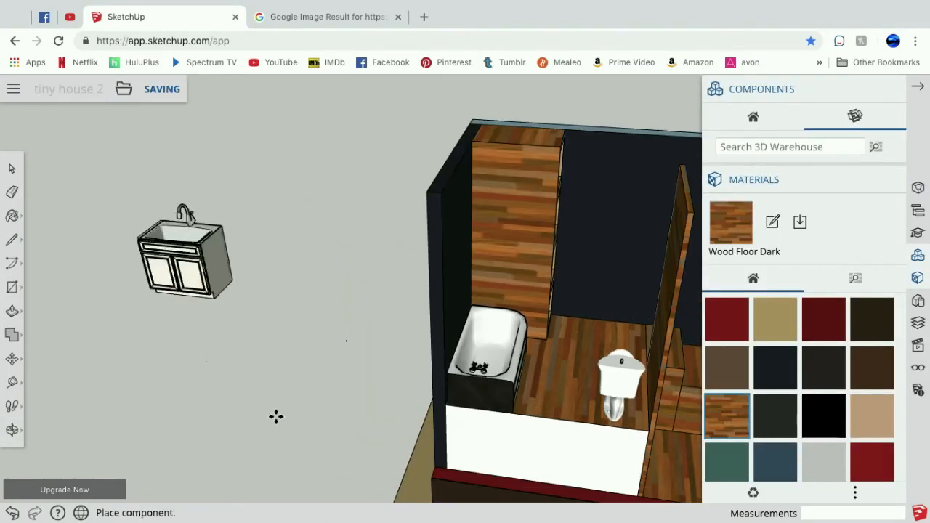
{"action": "left_click", "coordinate": [461, 441]}
{"action": "key", "text": "super+z"}
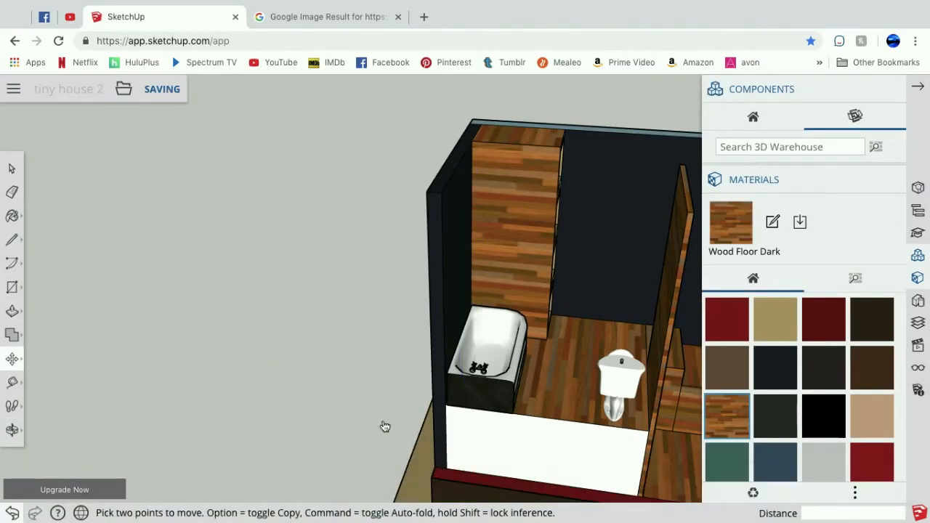
- Draw a rectangle on the bathroom floor between the bathtub and the toilet and paint it with Josh_Skin
{"action": "left_click", "coordinate": [12, 312]}
{"action": "left_click", "coordinate": [13, 285]}
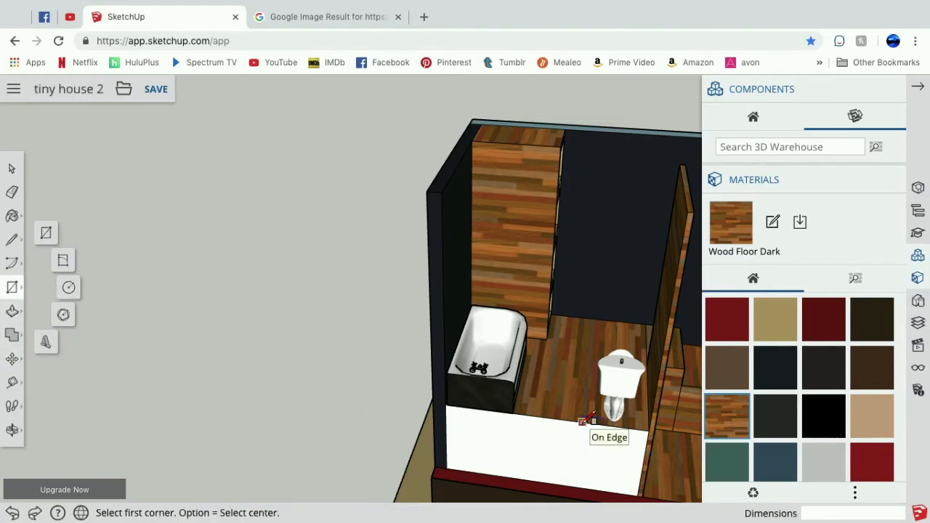
{"action": "left_click", "coordinate": [578, 421]}
{"action": "left_click", "coordinate": [526, 392]}
{"action": "left_click", "coordinate": [12, 311]}
{"action": "left_click", "coordinate": [775, 319]}
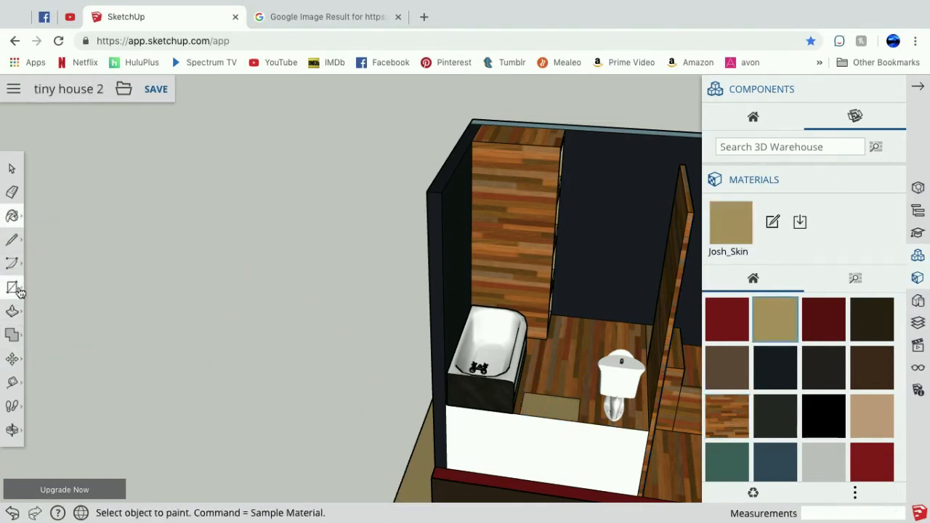
- Pull the tan rectangle beside the bathtub up with Push/Pull to form a vanity box
{"action": "left_click", "coordinate": [12, 311]}
{"action": "left_click", "coordinate": [551, 407]}
{"action": "left_click", "coordinate": [551, 369]}
{"action": "left_click", "coordinate": [551, 369]}
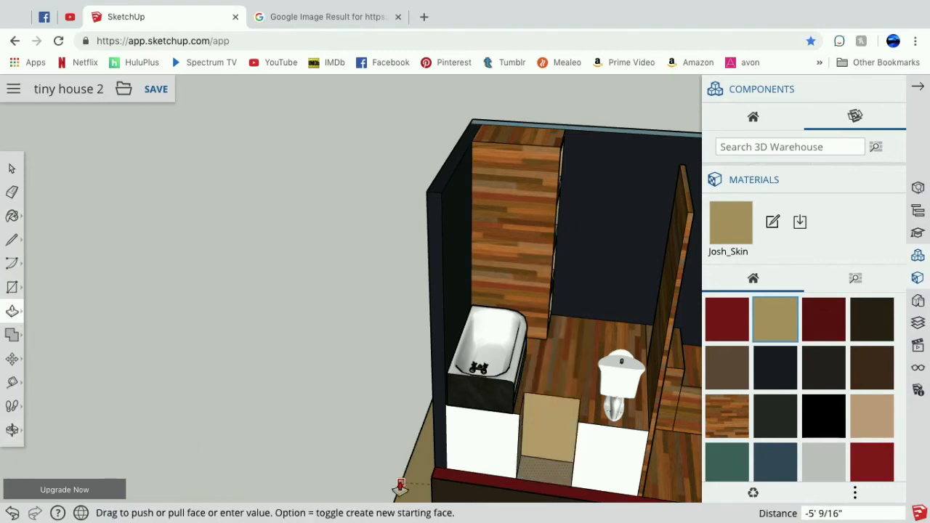
{"action": "left_click", "coordinate": [544, 367]}
- Adjust the vanity box's toilet-side and front faces with Push/Pull to enlarge it
{"action": "left_click", "coordinate": [13, 430]}
{"action": "left_click_drag", "start_coordinate": [501, 347], "coordinate": [230, 417]}
{"action": "left_click", "coordinate": [13, 430]}
{"action": "left_click", "coordinate": [58, 430]}
{"action": "scroll", "coordinate": [314, 313], "scroll_direction": "up", "scroll_amount": 10}
{"action": "left_click_drag", "start_coordinate": [315, 312], "coordinate": [231, 251]}
{"action": "left_click", "coordinate": [12, 430]}
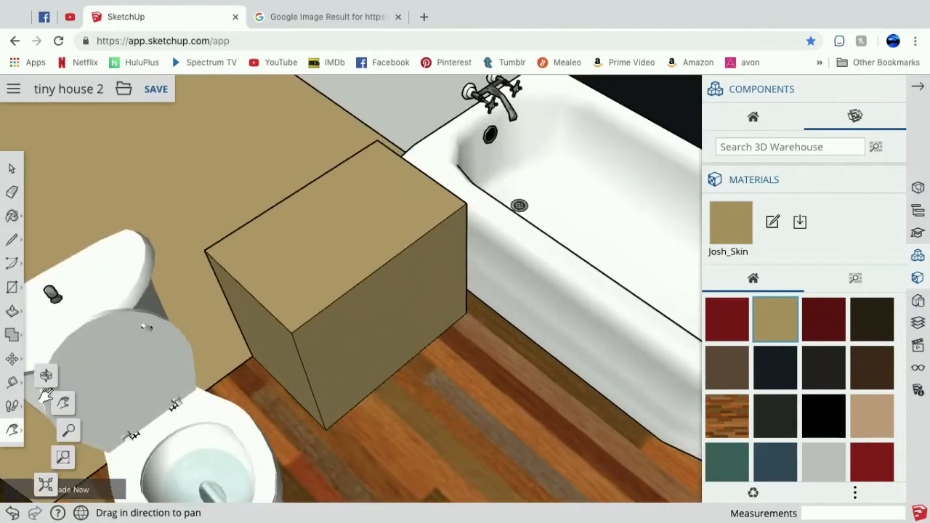
{"action": "left_click", "coordinate": [46, 376]}
{"action": "left_click_drag", "start_coordinate": [138, 407], "coordinate": [147, 342]}
{"action": "left_click_drag", "start_coordinate": [294, 356], "coordinate": [268, 349]}
{"action": "left_click", "coordinate": [13, 311]}
{"action": "left_click_drag", "start_coordinate": [256, 284], "coordinate": [230, 292]}
{"action": "left_click_drag", "start_coordinate": [344, 301], "coordinate": [378, 324]}
- Pull the vanity's side face slightly toward the bathtub with Push/Pull
{"action": "left_click", "coordinate": [13, 430]}
{"action": "left_click_drag", "start_coordinate": [326, 264], "coordinate": [99, 296]}
{"action": "left_click_drag", "start_coordinate": [330, 302], "coordinate": [198, 381]}
{"action": "left_click", "coordinate": [13, 430]}
{"action": "left_click", "coordinate": [58, 405]}
{"action": "left_click_drag", "start_coordinate": [467, 308], "coordinate": [310, 149]}
{"action": "left_click", "coordinate": [12, 311]}
{"action": "left_click_drag", "start_coordinate": [421, 325], "coordinate": [412, 327]}
- Try to paint the vanity's white back face with the black material sampled from the bathtub's end, then undo the paint
{"action": "left_click", "coordinate": [13, 216]}
{"action": "left_click", "coordinate": [48, 253]}
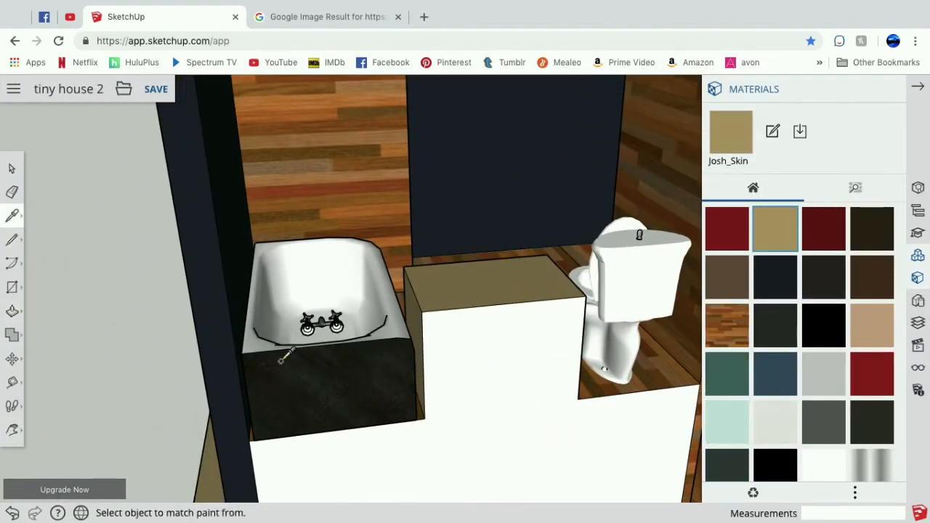
{"action": "left_click", "coordinate": [327, 385]}
{"action": "left_click", "coordinate": [517, 368]}
{"action": "left_click", "coordinate": [12, 513]}
- Search the 3D Warehouse for "sink" and try a corner sink on the vanity top
{"action": "left_click", "coordinate": [918, 256]}
{"action": "left_click", "coordinate": [792, 147]}
{"action": "type", "text": "sink"}
{"action": "key", "text": "Return"}
{"action": "left_click", "coordinate": [787, 262]}
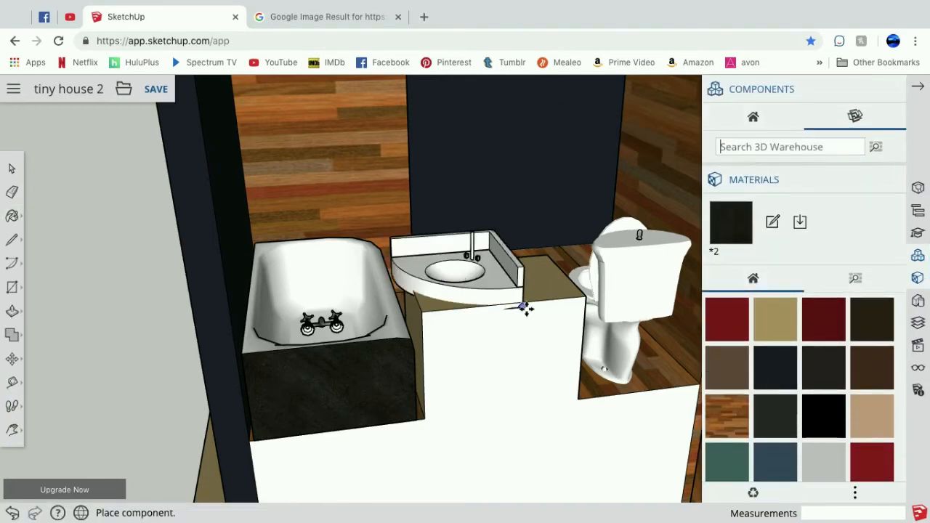
- Search the 3D Warehouse for "bowl sink" and place the blue glass sink bowl on the vanity top
{"action": "left_click", "coordinate": [792, 147]}
{"action": "type", "text": "b"}
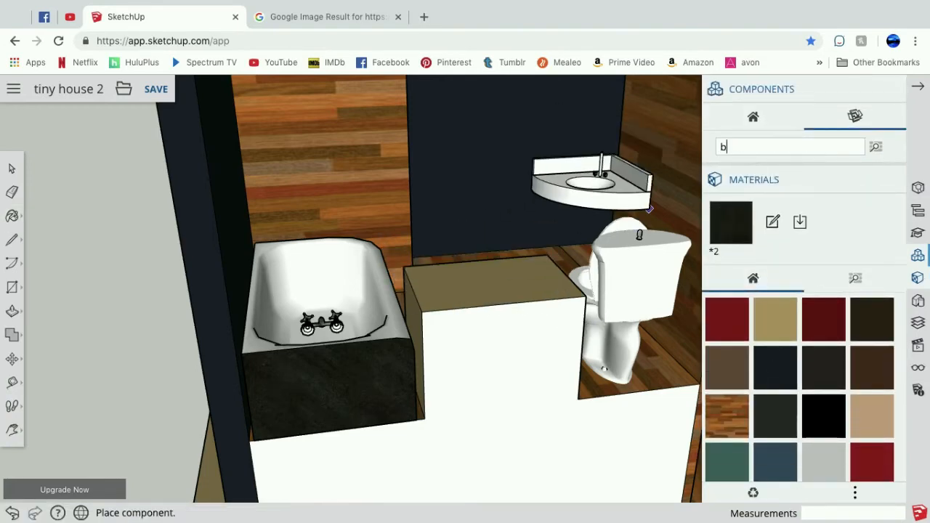
{"action": "left_click", "coordinate": [11, 167]}
{"action": "type", "text": "owl sink"}
{"action": "key", "text": "Return"}
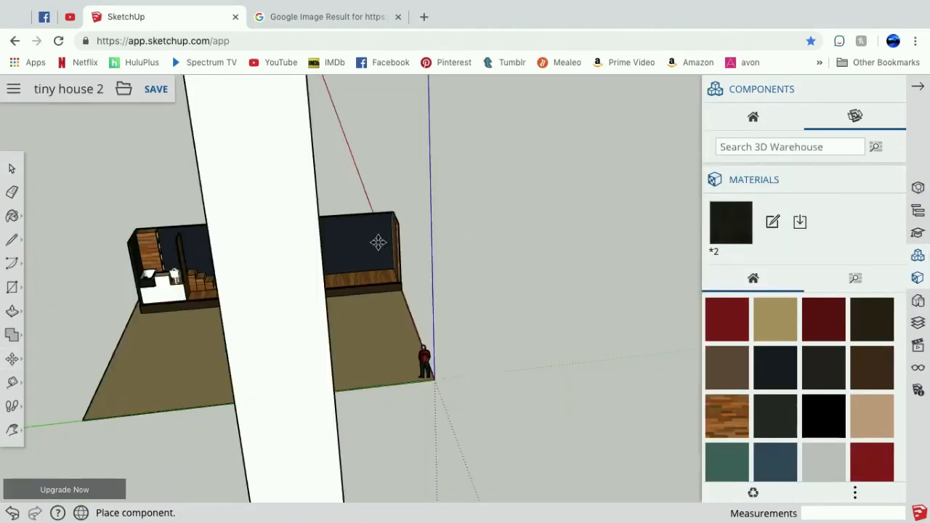
{"action": "key", "text": "Escape"}
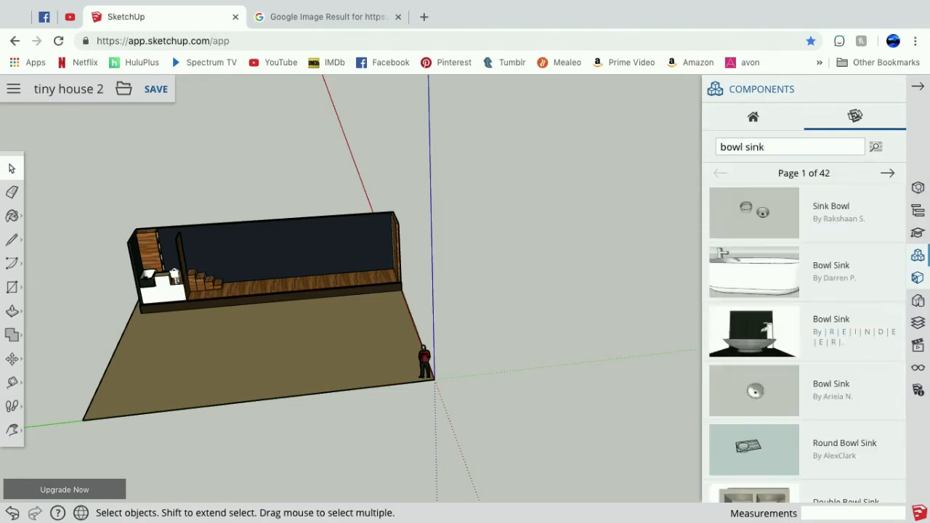
{"action": "scroll", "coordinate": [760, 458], "scroll_direction": "down", "scroll_amount": 10}
{"action": "scroll", "coordinate": [760, 458], "scroll_direction": "up", "scroll_amount": 15}
{"action": "scroll", "coordinate": [806, 401], "scroll_direction": "down", "scroll_amount": 10}
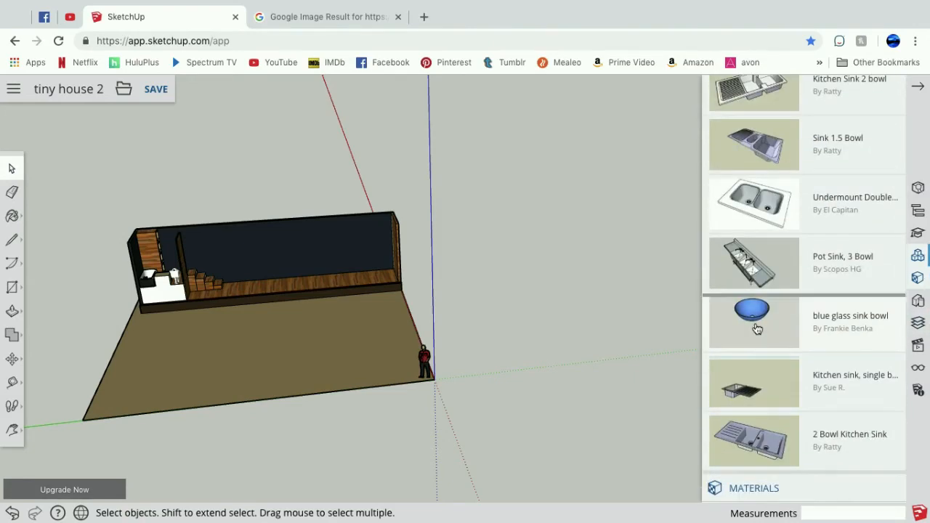
{"action": "left_click", "coordinate": [756, 331]}
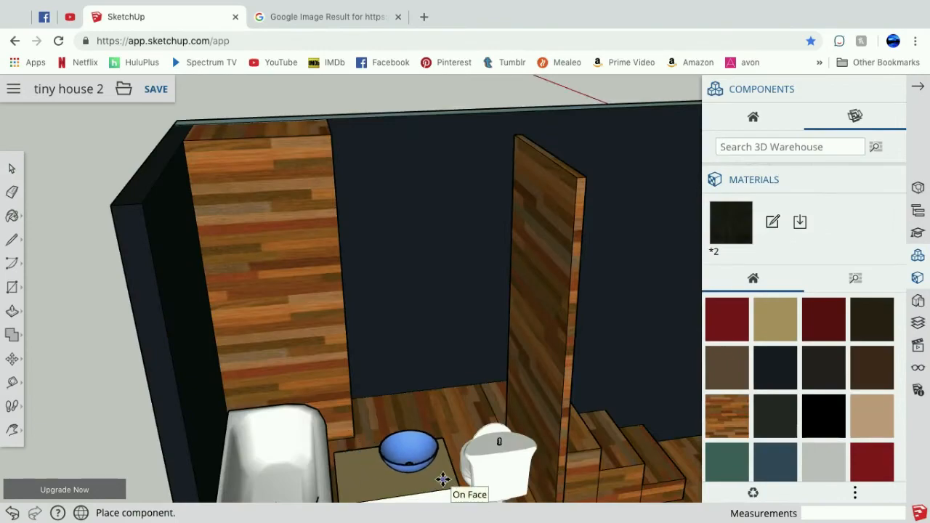
{"action": "left_click", "coordinate": [443, 480]}
- Draw a line across the vanity top near its back edge to mark off a narrow strip behind the bowl
{"action": "left_click", "coordinate": [12, 430]}
{"action": "left_click", "coordinate": [48, 377]}
{"action": "left_click_drag", "start_coordinate": [251, 345], "coordinate": [229, 324]}
{"action": "left_click", "coordinate": [13, 430]}
{"action": "left_click", "coordinate": [62, 403]}
{"action": "left_click_drag", "start_coordinate": [341, 438], "coordinate": [390, 340]}
{"action": "left_click", "coordinate": [12, 240]}
{"action": "scroll", "coordinate": [357, 393], "scroll_direction": "up", "scroll_amount": 5}
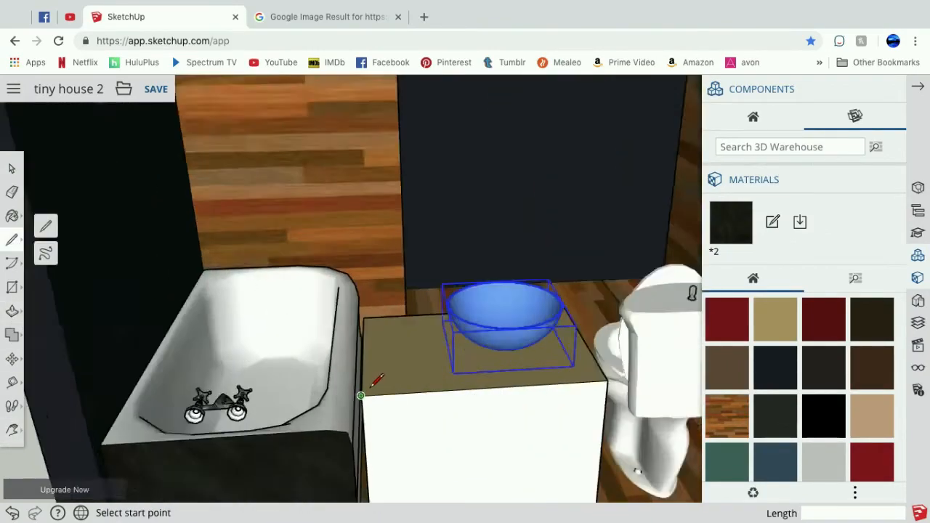
{"action": "left_click", "coordinate": [351, 396]}
{"action": "left_click", "coordinate": [7, 430]}
{"action": "left_click_drag", "start_coordinate": [264, 359], "coordinate": [38, 349]}
{"action": "left_click", "coordinate": [12, 240]}
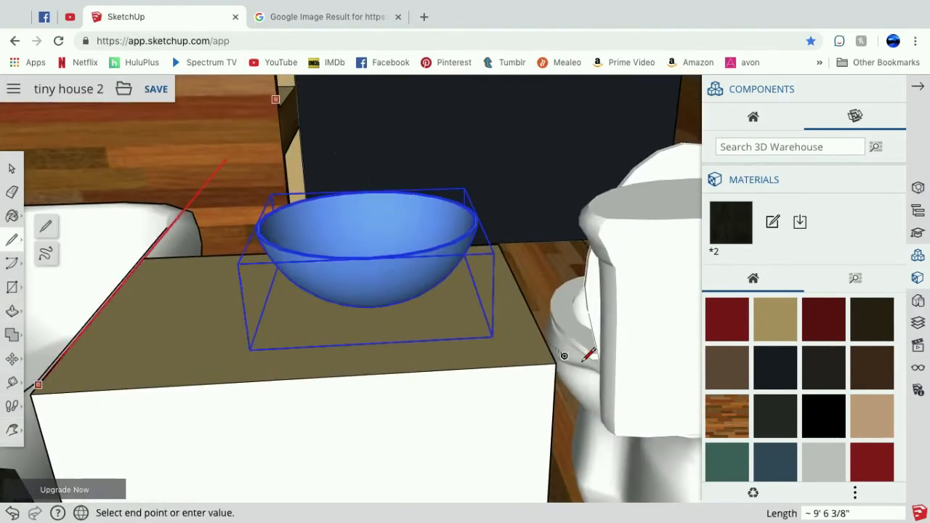
{"action": "left_click", "coordinate": [553, 355]}
- Pull the narrow strip along the vanity's back edge upward with Push/Pull to form a backsplash
{"action": "left_click", "coordinate": [13, 312]}
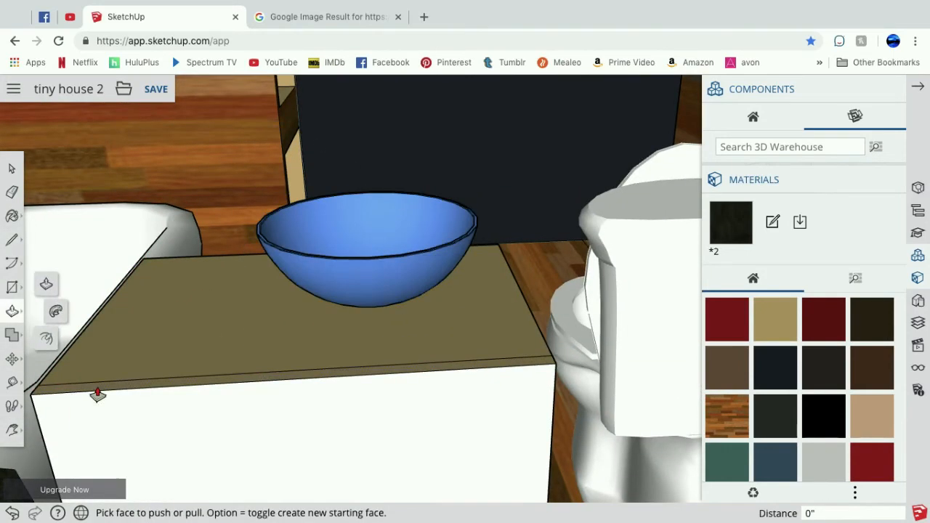
{"action": "double_click", "coordinate": [88, 389]}
{"action": "left_click", "coordinate": [10, 514]}
{"action": "left_click", "coordinate": [17, 317]}
{"action": "left_click", "coordinate": [121, 388]}
{"action": "left_click", "coordinate": [127, 318]}
- Paint the large tan ground face outside the bathroom with Josh_Hair
{"action": "left_click", "coordinate": [9, 437]}
{"action": "left_click", "coordinate": [40, 378]}
{"action": "left_click_drag", "start_coordinate": [276, 320], "coordinate": [418, 340]}
{"action": "left_click", "coordinate": [13, 431]}
{"action": "left_click", "coordinate": [60, 402]}
{"action": "scroll", "coordinate": [36, 395], "scroll_direction": "down", "scroll_amount": 5}
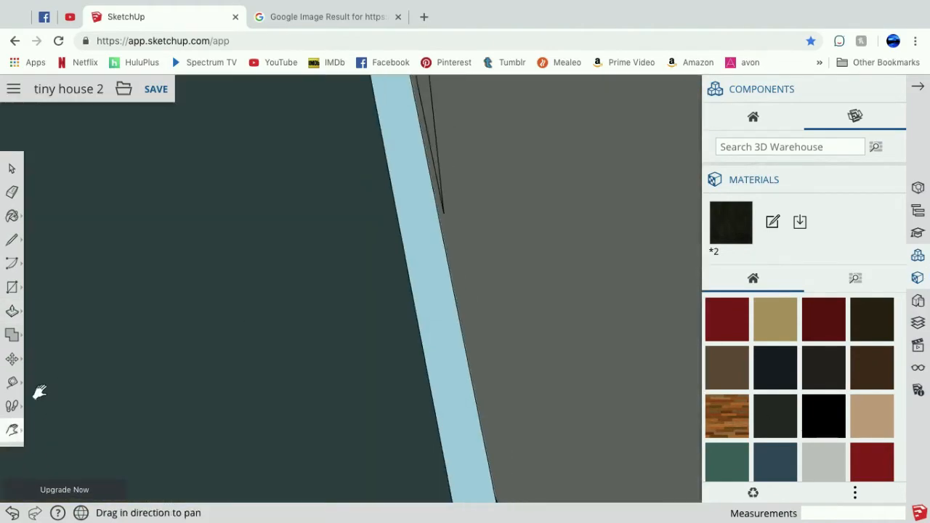
{"action": "scroll", "coordinate": [333, 368], "scroll_direction": "down", "scroll_amount": 8}
{"action": "left_click", "coordinate": [15, 432]}
{"action": "left_click", "coordinate": [42, 381]}
{"action": "left_click_drag", "start_coordinate": [320, 305], "coordinate": [743, 151]}
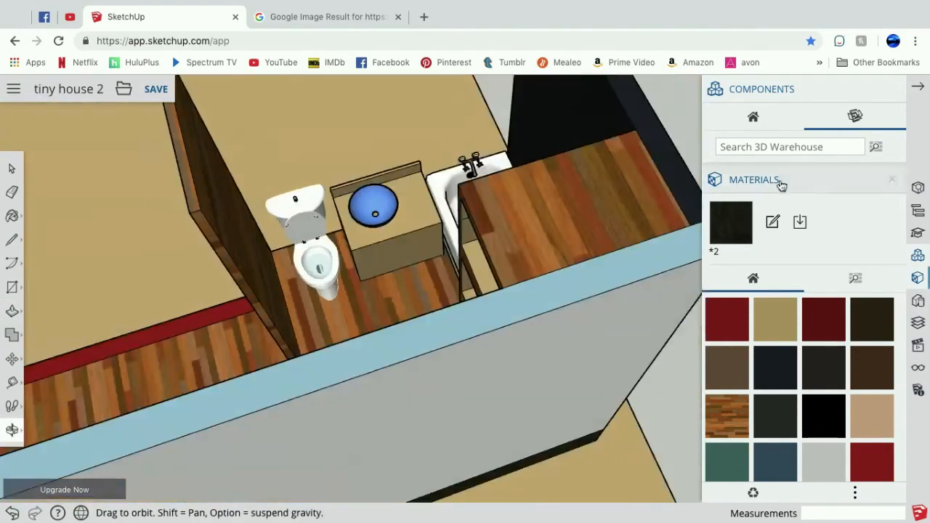
{"action": "left_click", "coordinate": [872, 320]}
{"action": "left_click", "coordinate": [398, 133]}
- Extend the backsplash behind the bowl sink 1 1/4" with Push/Pull
{"action": "left_click", "coordinate": [13, 434]}
{"action": "left_click", "coordinate": [61, 400]}
{"action": "left_click_drag", "start_coordinate": [302, 265], "coordinate": [312, 372]}
{"action": "scroll", "coordinate": [313, 372], "scroll_direction": "up", "scroll_amount": 8}
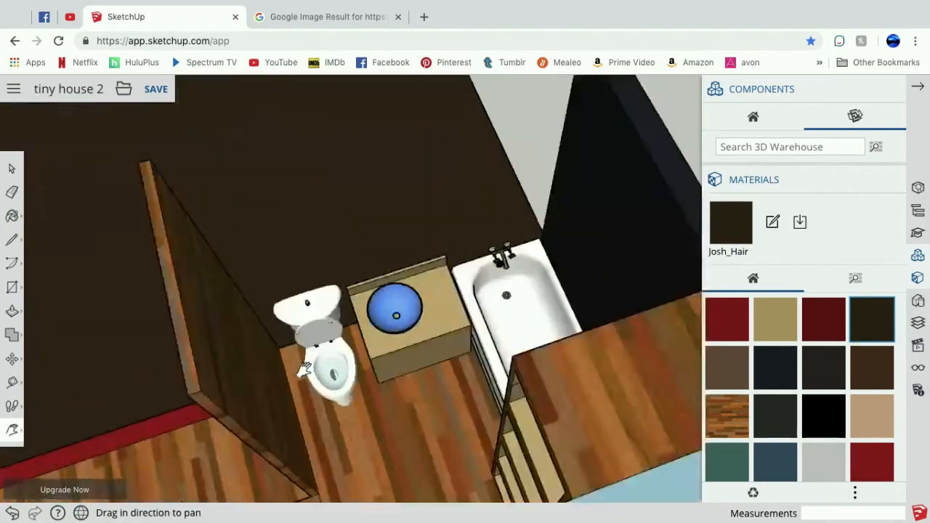
{"action": "left_click", "coordinate": [15, 431]}
{"action": "left_click", "coordinate": [46, 378]}
{"action": "left_click_drag", "start_coordinate": [342, 327], "coordinate": [566, 246]}
{"action": "left_click", "coordinate": [13, 433]}
{"action": "left_click", "coordinate": [61, 402]}
{"action": "left_click_drag", "start_coordinate": [458, 269], "coordinate": [297, 375]}
{"action": "left_click", "coordinate": [13, 311]}
{"action": "left_click_drag", "start_coordinate": [313, 222], "coordinate": [312, 214]}
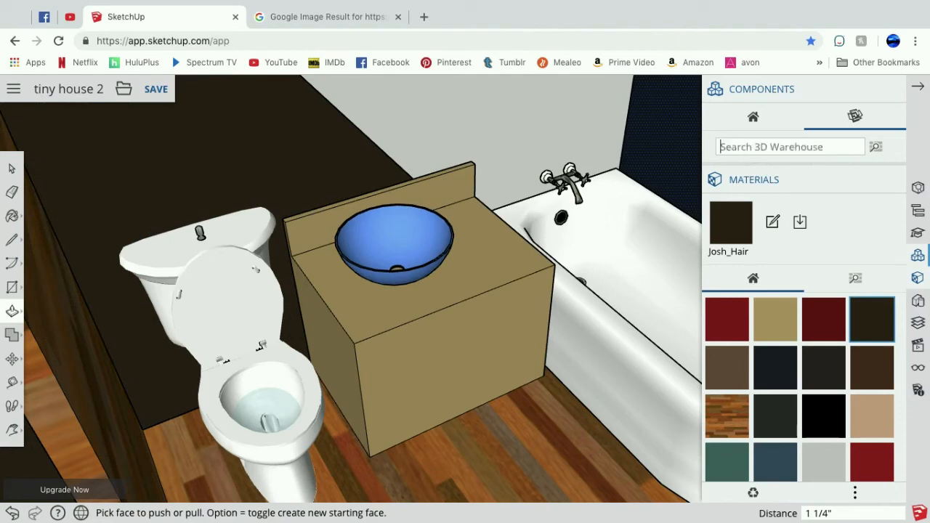
- Look up the spelling of "faucet" on Google and search the 3D Warehouse for "sink faucet"
{"action": "type", "text": "ci"}
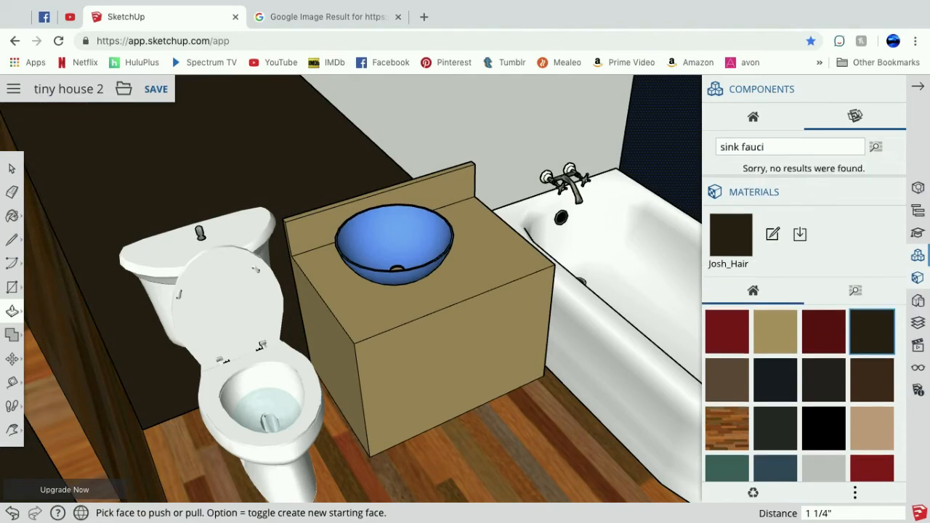
{"action": "left_click", "coordinate": [425, 16]}
{"action": "type", "text": "faucit"}
{"action": "left_click", "coordinate": [291, 116]}
{"action": "triple_click", "coordinate": [161, 97]}
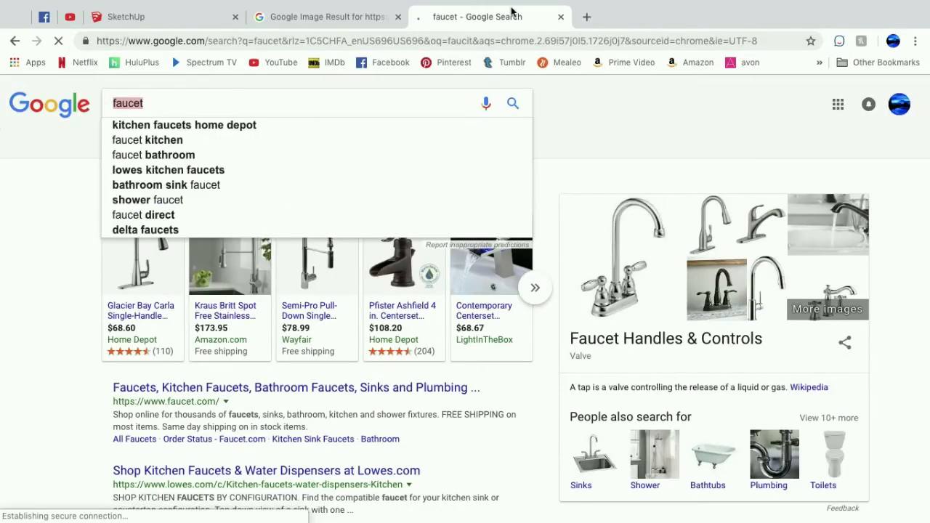
{"action": "key", "text": "ctrl+c"}
{"action": "key", "text": "ctrl+w"}
{"action": "left_click", "coordinate": [125, 16]}
{"action": "left_click", "coordinate": [770, 149]}
{"action": "key", "text": "ctrl+v"}
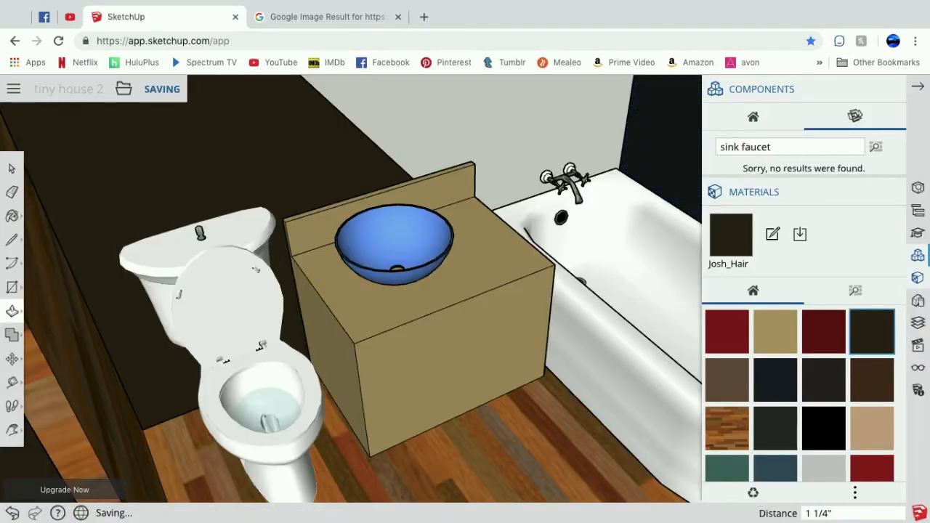
- Place a curved faucet from the search results beside the blue bowl on the vanity top and rotate it
{"action": "scroll", "coordinate": [862, 305], "scroll_direction": "down", "scroll_amount": 10}
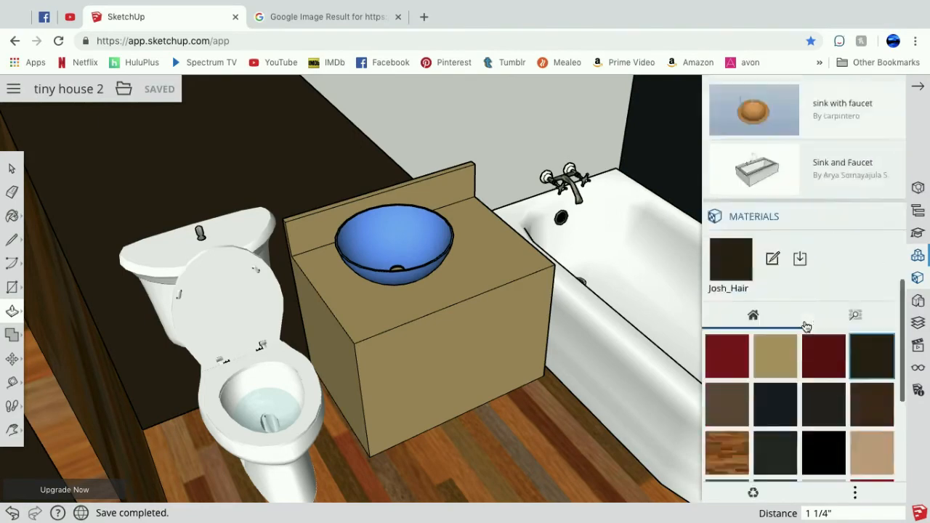
{"action": "scroll", "coordinate": [806, 326], "scroll_direction": "up", "scroll_amount": 10}
{"action": "scroll", "coordinate": [804, 316], "scroll_direction": "down", "scroll_amount": 5}
{"action": "scroll", "coordinate": [768, 235], "scroll_direction": "up", "scroll_amount": 1}
{"action": "left_click", "coordinate": [768, 235]}
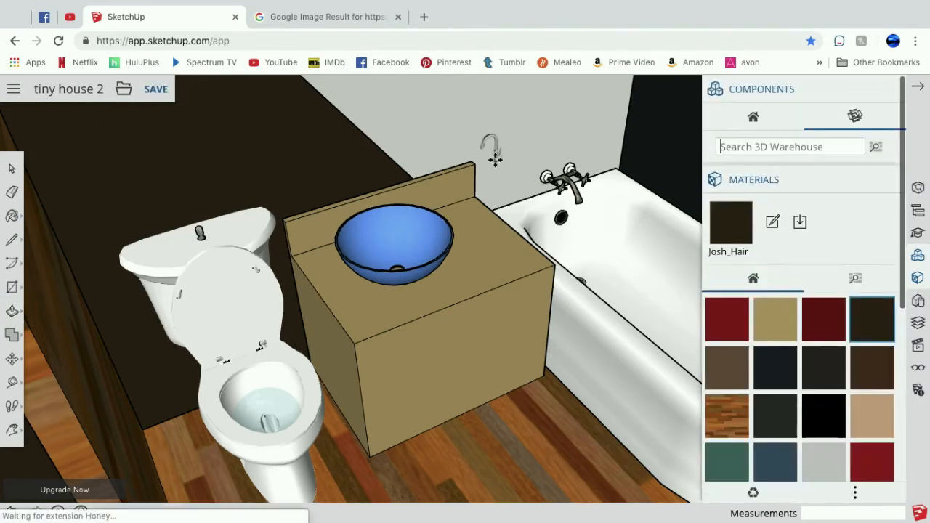
{"action": "left_click", "coordinate": [462, 227]}
{"action": "left_click", "coordinate": [425, 163]}
{"action": "left_click", "coordinate": [430, 171]}
{"action": "left_click", "coordinate": [13, 434]}
{"action": "left_click", "coordinate": [37, 374]}
{"action": "left_click_drag", "start_coordinate": [322, 274], "coordinate": [334, 325]}
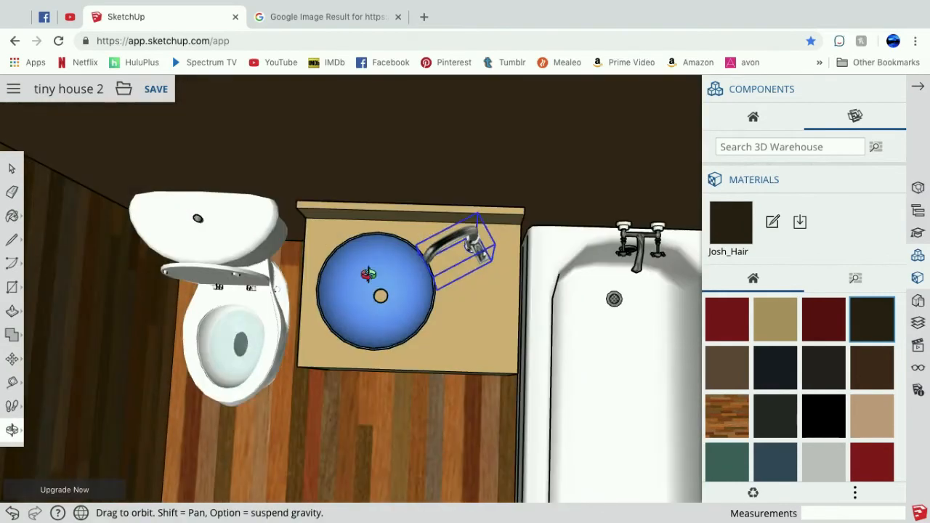
- Undo the last rotation changes to the curved faucet
{"action": "left_click", "coordinate": [12, 173]}
{"action": "left_click", "coordinate": [12, 515]}
{"action": "left_click", "coordinate": [12, 514]}
{"action": "left_click", "coordinate": [12, 514]}
- Delete the curved faucet from the vanity top
{"action": "left_click", "coordinate": [476, 251]}
{"action": "double_click", "coordinate": [479, 257]}
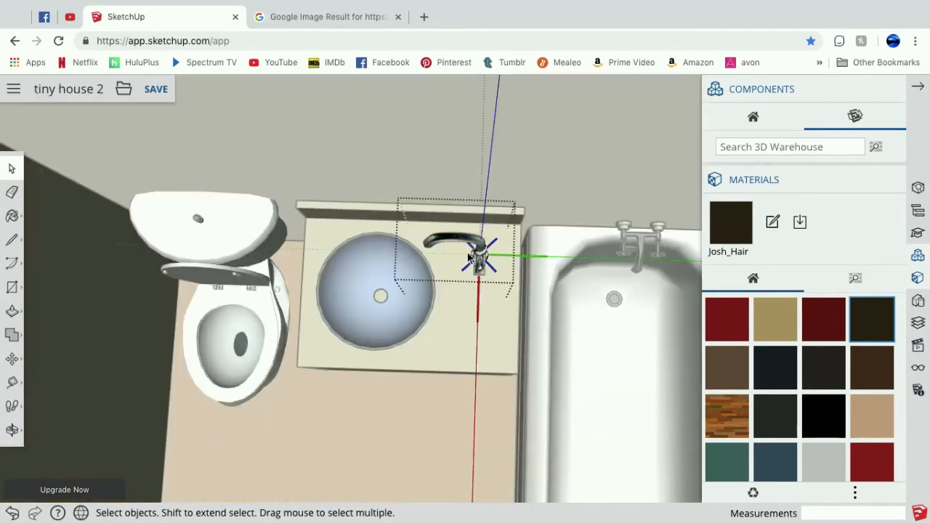
{"action": "key", "text": "ctrl+v"}
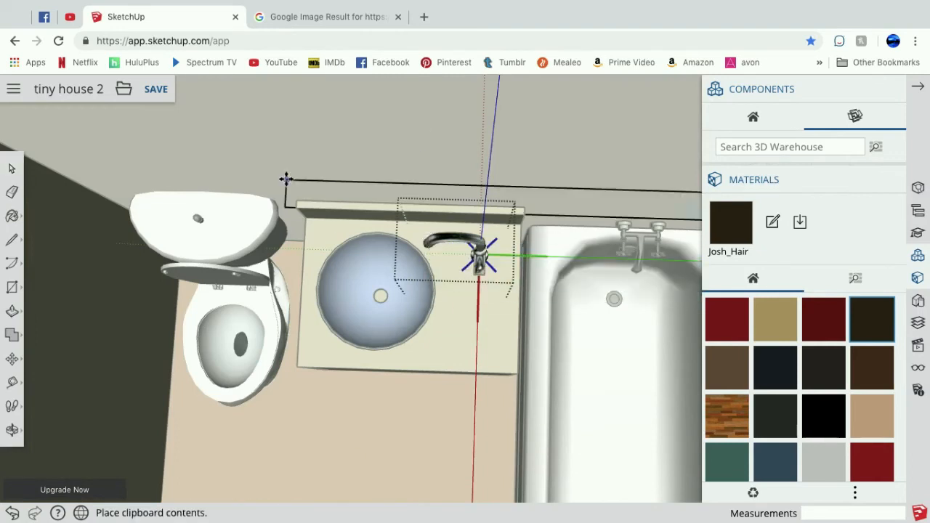
{"action": "key", "text": "Escape"}
{"action": "left_click", "coordinate": [152, 317]}
{"action": "left_click", "coordinate": [478, 251]}
{"action": "key", "text": "Delete"}
- Paste the copied curved faucet onto the vanity top beside the blue bowl
{"action": "left_click", "coordinate": [790, 146]}
{"action": "type", "text": "faucet"}
{"action": "left_click", "coordinate": [449, 319]}
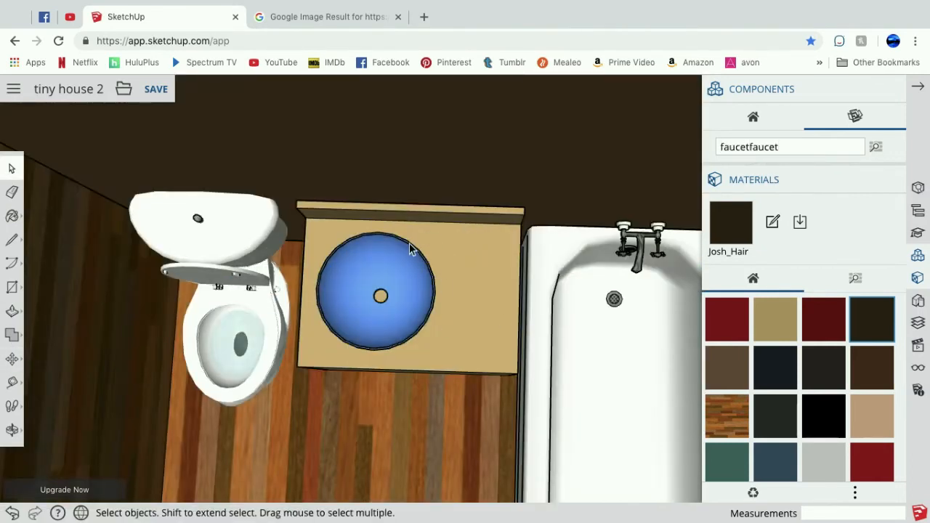
{"action": "key", "text": "ctrl+v"}
{"action": "left_click", "coordinate": [12, 432]}
{"action": "left_click_drag", "start_coordinate": [278, 370], "coordinate": [470, 241]}
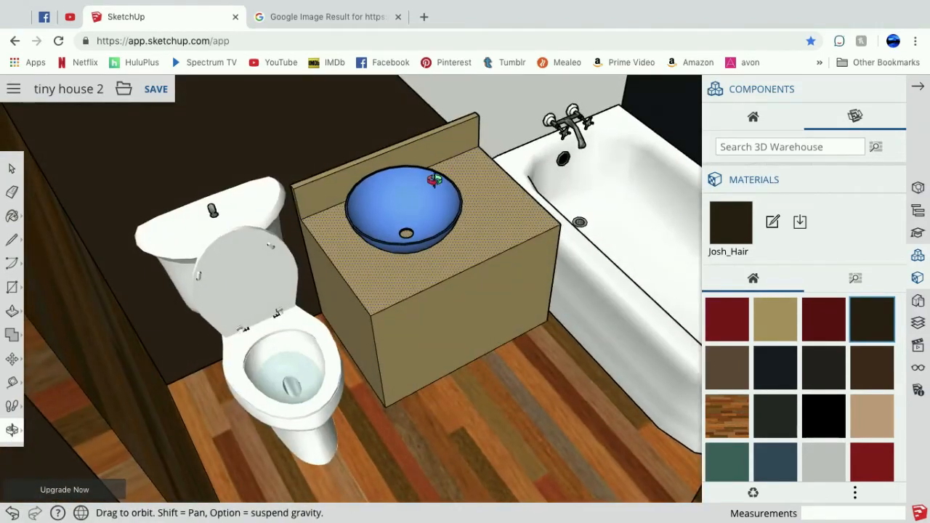
{"action": "left_click_drag", "start_coordinate": [309, 295], "coordinate": [320, 329]}
{"action": "key", "text": "space"}
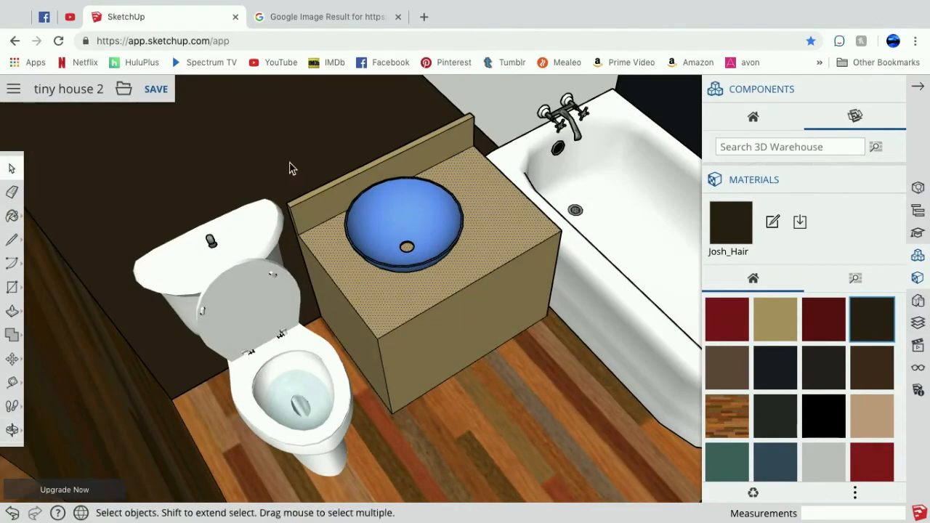
{"action": "key", "text": "super+v"}
{"action": "left_click", "coordinate": [465, 216]}
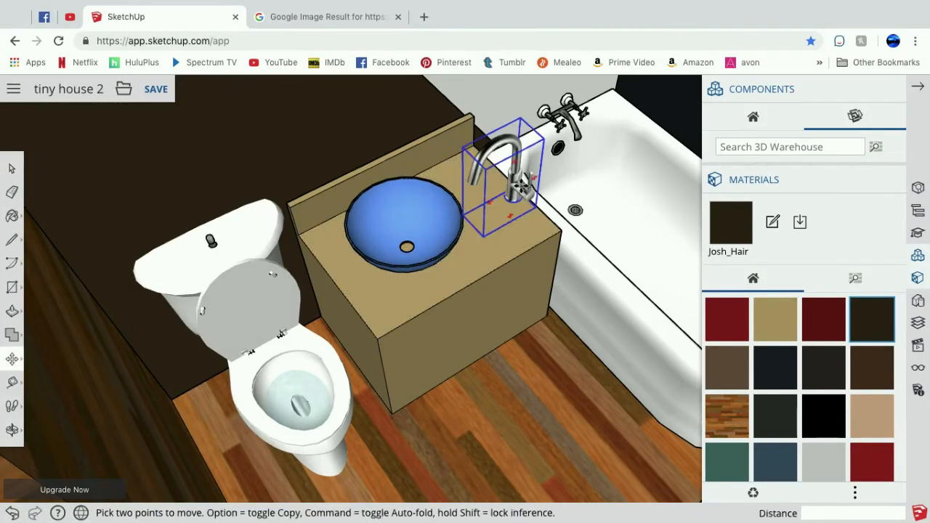
- Rotate and position the curved faucet so its spout angles over the bowl
{"action": "left_click", "coordinate": [520, 188]}
{"action": "mouse_move", "coordinate": [435, 133]}
{"action": "left_mouse_down"}
{"action": "mouse_move", "coordinate": [431, 162]}
{"action": "mouse_move", "coordinate": [428, 150]}
{"action": "left_mouse_up"}
{"action": "left_click", "coordinate": [13, 430]}
{"action": "left_click_drag", "start_coordinate": [144, 367], "coordinate": [76, 342]}
- Cut the blue bowl and paste it back onto the vanity top beneath the faucet spout
{"action": "left_click", "coordinate": [11, 173]}
{"action": "left_click", "coordinate": [368, 244]}
{"action": "double_click", "coordinate": [361, 248]}
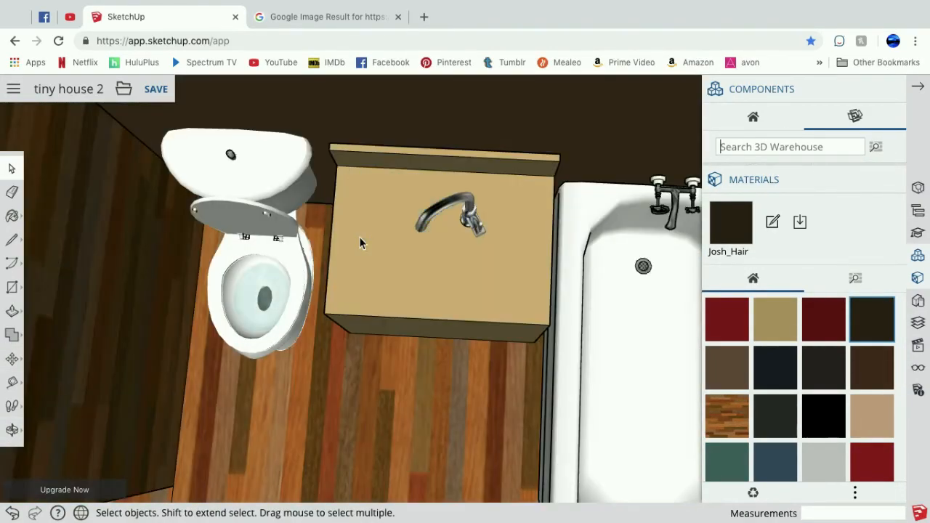
{"action": "type", "text": "faucet"}
{"action": "key", "text": "super+v"}
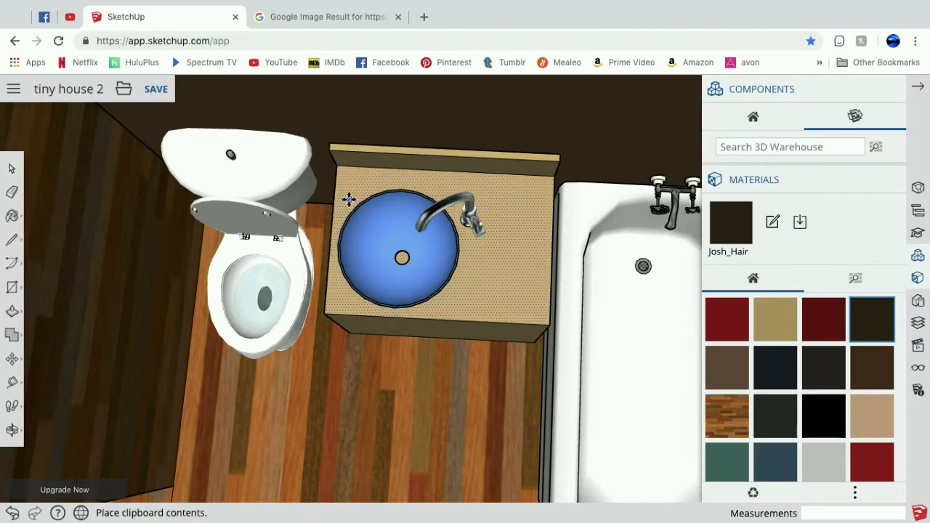
{"action": "left_click", "coordinate": [341, 201]}
- Open the bowl for editing and paint its inside with a gray material from the Glass and Mirrors collection
{"action": "key", "text": "m"}
{"action": "middle_click_drag", "start_coordinate": [341, 201], "coordinate": [376, 296]}
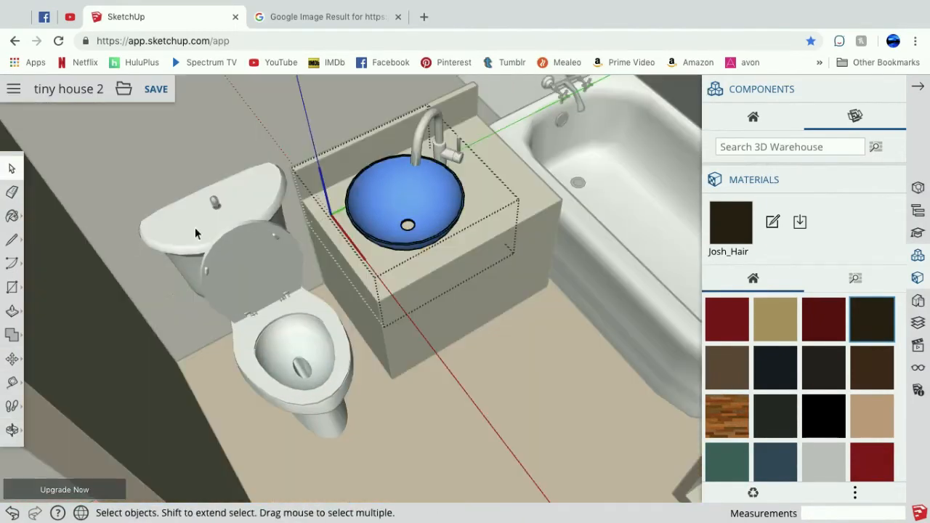
{"action": "key", "text": "b"}
{"action": "left_click", "coordinate": [856, 188]}
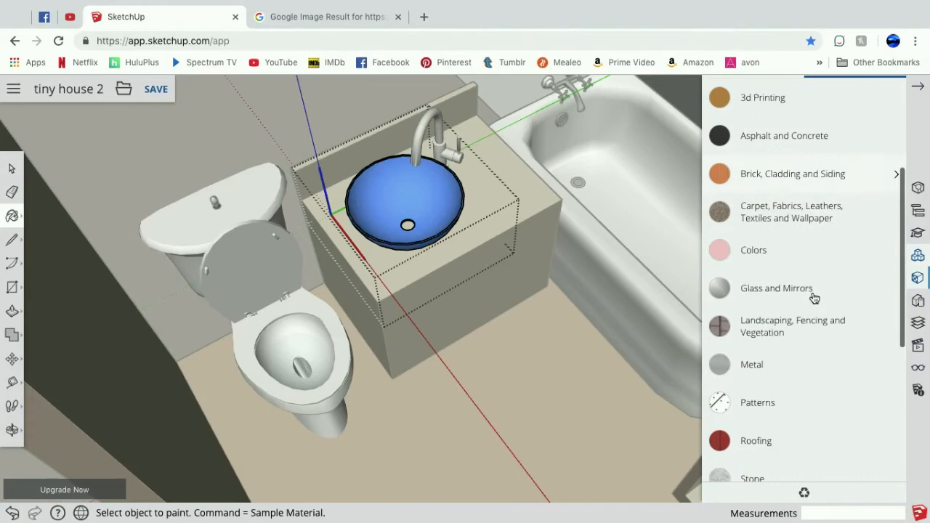
{"action": "scroll", "coordinate": [814, 296], "scroll_direction": "down", "scroll_amount": 3}
{"action": "left_click", "coordinate": [727, 154]}
{"action": "left_click", "coordinate": [727, 197]}
{"action": "left_click", "coordinate": [421, 192]}
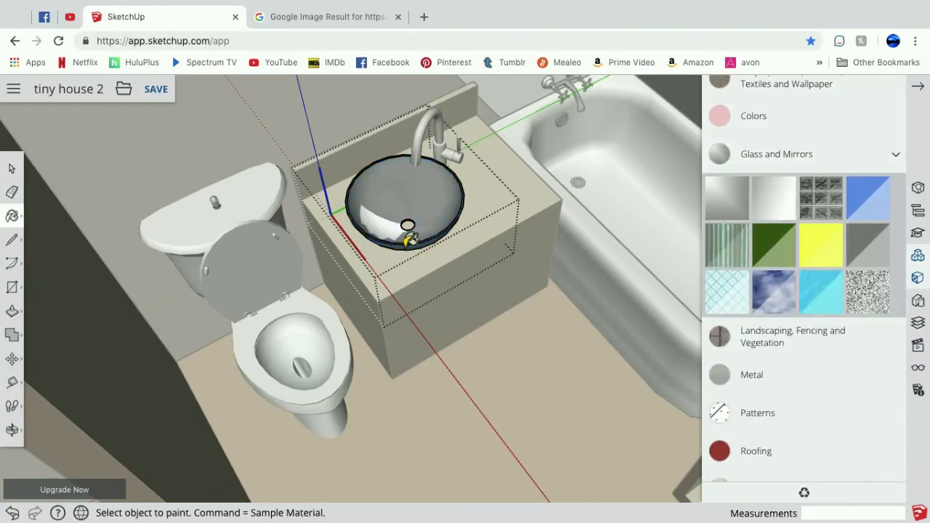
{"action": "scroll", "coordinate": [409, 238], "scroll_direction": "up", "scroll_amount": 5}
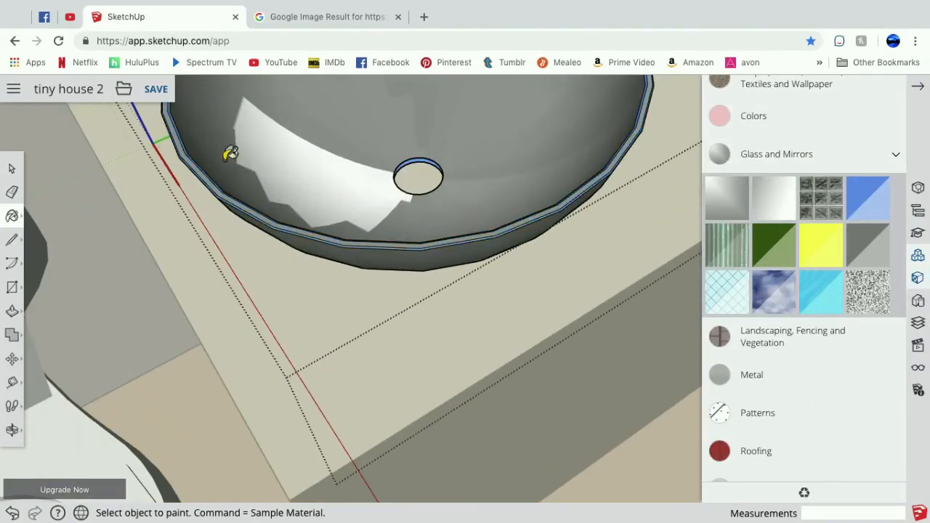
{"action": "scroll", "coordinate": [335, 177], "scroll_direction": "down", "scroll_amount": 5}
- Paint the rim of the bowl with the same gray glass material
{"action": "key", "text": "space"}
{"action": "left_click", "coordinate": [143, 278]}
{"action": "middle_click_drag", "start_coordinate": [421, 259], "coordinate": [261, 196]}
{"action": "key", "text": "space"}
{"action": "double_click", "coordinate": [372, 268]}
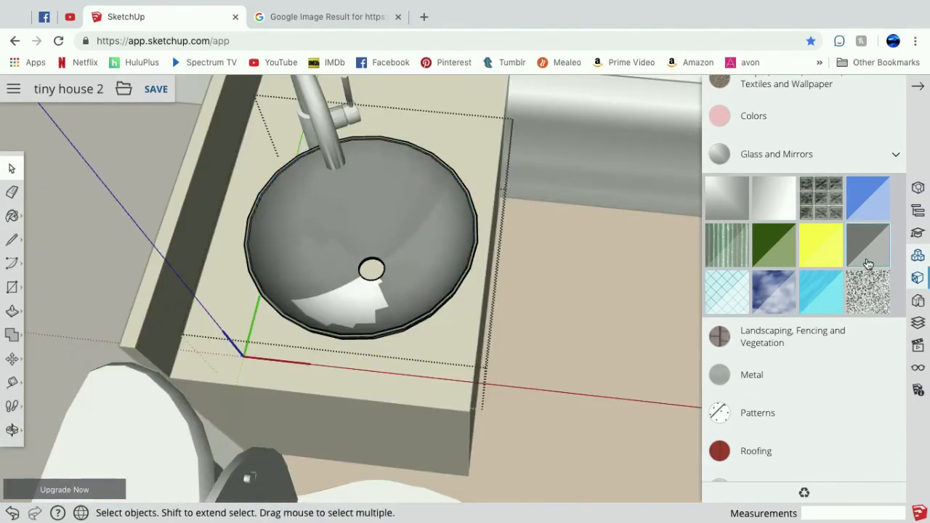
{"action": "key", "text": "b"}
{"action": "scroll", "coordinate": [456, 177], "scroll_direction": "up", "scroll_amount": 5}
{"action": "left_click", "coordinate": [471, 169]}
{"action": "scroll", "coordinate": [415, 227], "scroll_direction": "down", "scroll_amount": 6}
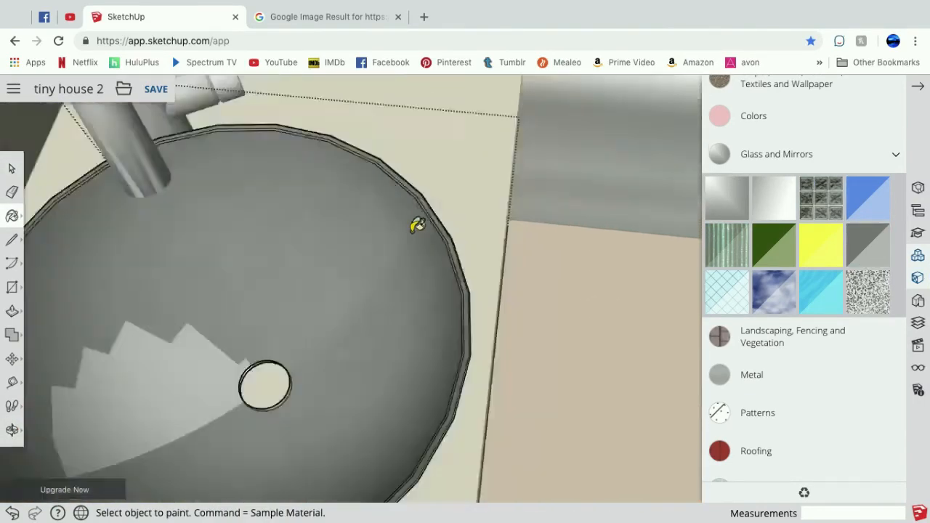
- Try a blue glass and a speckled glass material on the bowl
{"action": "left_click", "coordinate": [11, 437]}
{"action": "left_click", "coordinate": [11, 170]}
{"action": "middle_click_drag", "start_coordinate": [82, 176], "coordinate": [347, 147]}
{"action": "key", "text": "b"}
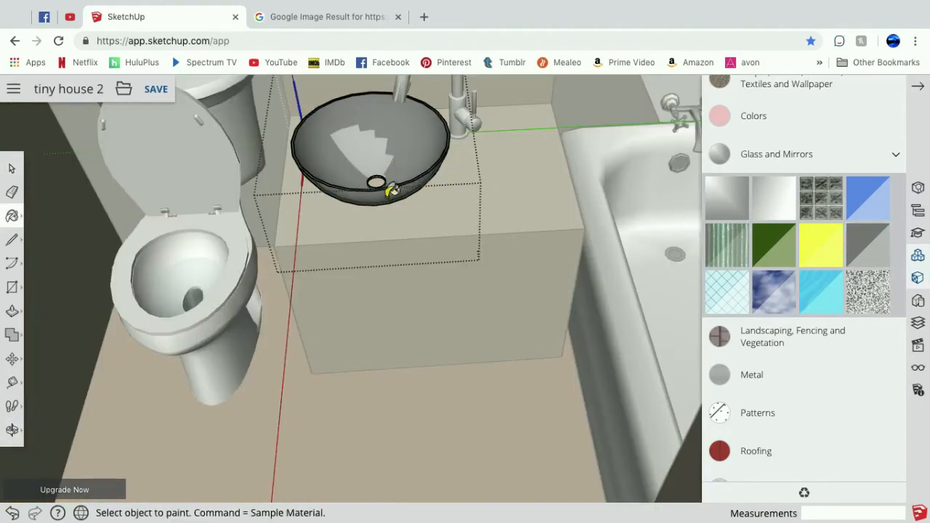
{"action": "left_click", "coordinate": [399, 185]}
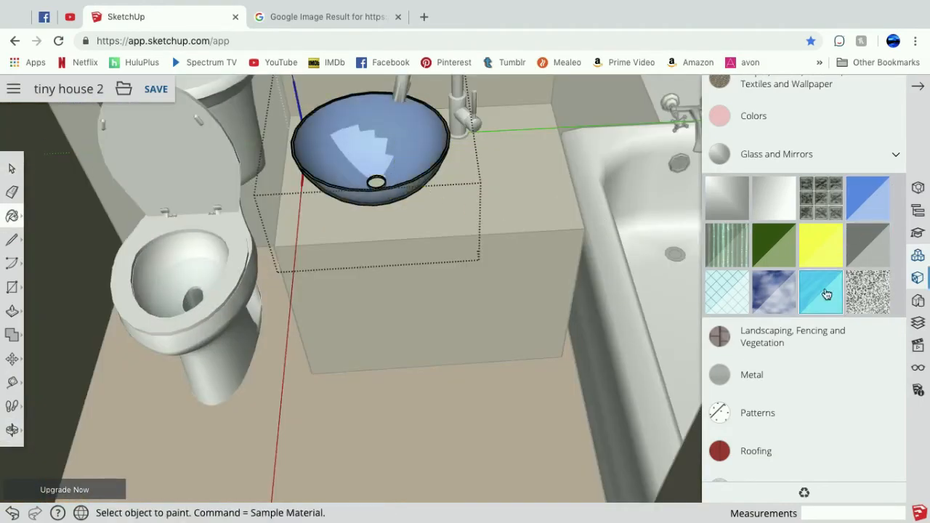
{"action": "left_click", "coordinate": [387, 127]}
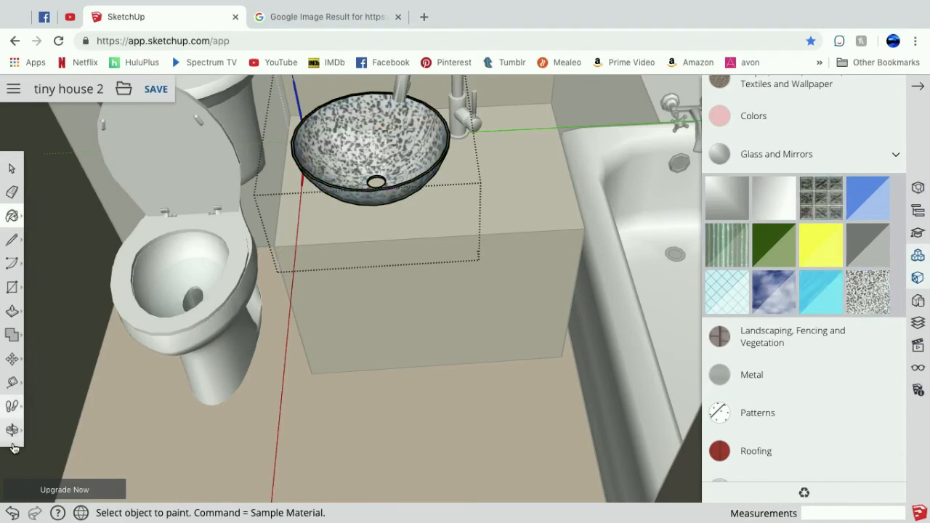
- Repaint the bowl inside and outside with Translucent Glass Gray
{"action": "left_click", "coordinate": [12, 430]}
{"action": "left_click_drag", "start_coordinate": [66, 428], "coordinate": [339, 250]}
{"action": "left_click", "coordinate": [868, 201]}
{"action": "left_click", "coordinate": [446, 176]}
{"action": "mouse_move", "coordinate": [446, 177]}
{"action": "middle_mouse_down"}
{"action": "mouse_move", "coordinate": [354, 342]}
{"action": "mouse_move", "coordinate": [417, 210]}
{"action": "mouse_move", "coordinate": [528, 131]}
{"action": "middle_mouse_up"}
{"action": "left_click", "coordinate": [445, 160]}
{"action": "scroll", "coordinate": [438, 161], "scroll_direction": "up", "scroll_amount": 6}
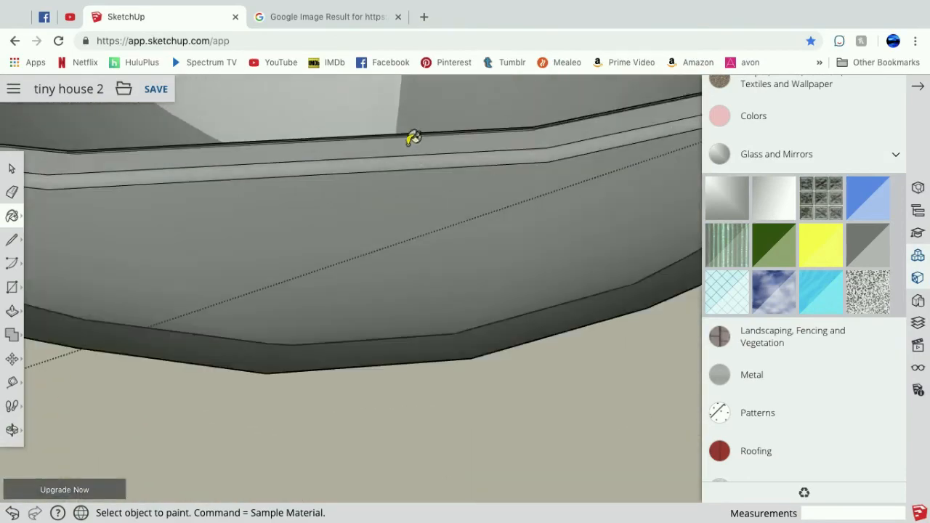
- Inspect the bowl sink, the bathroom fixtures and the outside of the trailer platform from several angles
{"action": "key", "text": "o"}
{"action": "left_click_drag", "start_coordinate": [104, 293], "coordinate": [511, 276]}
{"action": "scroll", "coordinate": [511, 276], "scroll_direction": "down", "scroll_amount": 5}
{"action": "key", "text": "space"}
{"action": "key", "text": "o"}
{"action": "left_click_drag", "start_coordinate": [104, 181], "coordinate": [12, 437]}
{"action": "left_click_drag", "start_coordinate": [182, 283], "coordinate": [69, 417]}
{"action": "left_click", "coordinate": [13, 430]}
{"action": "left_click", "coordinate": [64, 403]}
{"action": "left_click_drag", "start_coordinate": [240, 349], "coordinate": [556, 294]}
{"action": "scroll", "coordinate": [556, 295], "scroll_direction": "down", "scroll_amount": 5}
{"action": "key", "text": "o"}
{"action": "left_click_drag", "start_coordinate": [307, 270], "coordinate": [146, 320]}
{"action": "left_click_drag", "start_coordinate": [7, 435], "coordinate": [11, 440]}
{"action": "left_click", "coordinate": [10, 441]}
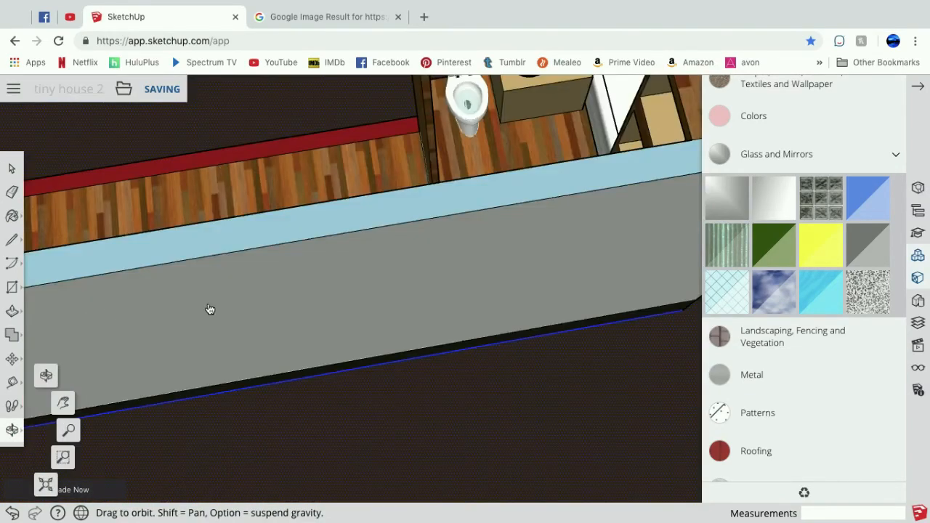
{"action": "left_click", "coordinate": [63, 402]}
{"action": "left_click_drag", "start_coordinate": [349, 218], "coordinate": [174, 368]}
{"action": "left_click", "coordinate": [12, 430]}
{"action": "left_click", "coordinate": [46, 376]}
{"action": "left_click_drag", "start_coordinate": [349, 247], "coordinate": [349, 145]}
{"action": "left_click", "coordinate": [11, 430]}
{"action": "left_click", "coordinate": [64, 407]}
{"action": "scroll", "coordinate": [327, 218], "scroll_direction": "up", "scroll_amount": 10}
{"action": "left_click_drag", "start_coordinate": [412, 295], "coordinate": [104, 293]}
{"action": "scroll", "coordinate": [349, 349], "scroll_direction": "down", "scroll_amount": 5}
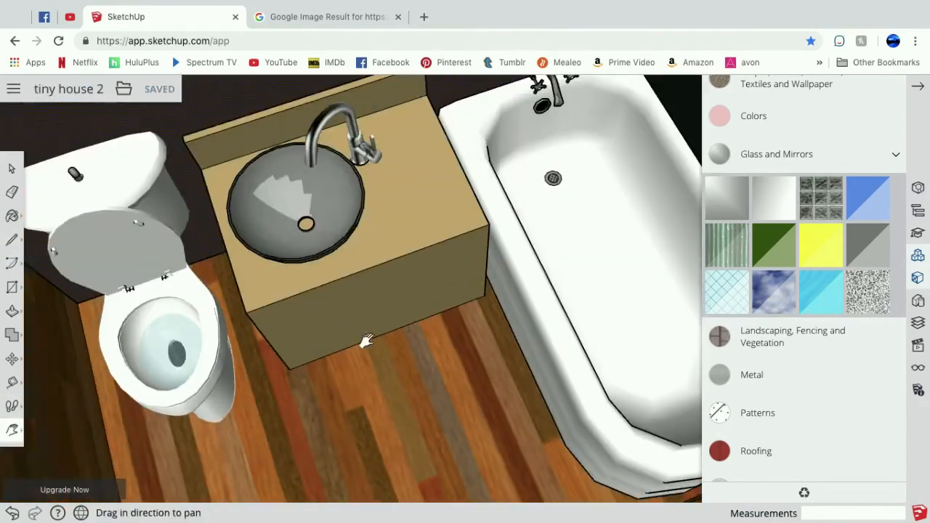
- Draw a horizontal line about 2' 7 3/16" long across the middle of the vanity's front face
{"action": "key", "text": "o"}
{"action": "mouse_move", "coordinate": [318, 390]}
{"action": "left_mouse_down"}
{"action": "mouse_move", "coordinate": [399, 295]}
{"action": "mouse_move", "coordinate": [401, 275]}
{"action": "left_mouse_up"}
{"action": "left_click", "coordinate": [11, 240]}
{"action": "left_click", "coordinate": [284, 333]}
{"action": "left_click", "coordinate": [484, 240]}
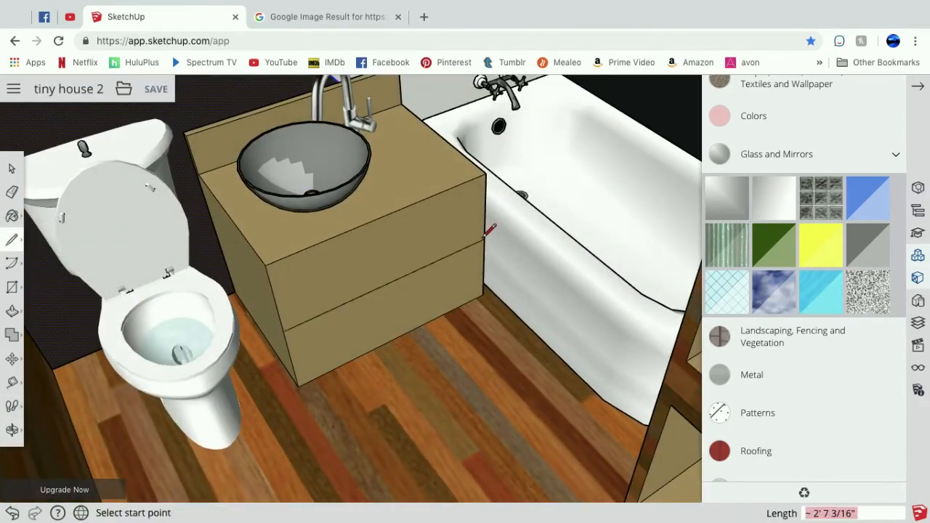
- Draw vertical lines on the upper front of the vanity, from its center and repeatedly halving the spacing toward the toilet-side edge
{"action": "left_click", "coordinate": [390, 282]}
{"action": "left_click", "coordinate": [327, 240]}
{"action": "left_click", "coordinate": [339, 305]}
{"action": "left_click", "coordinate": [298, 254]}
{"action": "left_click", "coordinate": [312, 319]}
{"action": "left_click", "coordinate": [282, 260]}
{"action": "left_click", "coordinate": [297, 325]}
- Draw vertical halving lines on the upper front of the vanity toward its bathtub-side edge
{"action": "left_click", "coordinate": [438, 196]}
{"action": "left_click", "coordinate": [438, 259]}
{"action": "left_click", "coordinate": [462, 184]}
{"action": "left_click", "coordinate": [463, 248]}
{"action": "left_click", "coordinate": [473, 180]}
{"action": "left_click", "coordinate": [473, 243]}
- Draw a full-height vertical line close to each outer edge of the vanity front, starting from the last halved midpoint
{"action": "scroll", "coordinate": [269, 239], "scroll_direction": "up", "scroll_amount": 5}
{"action": "left_click", "coordinate": [270, 239]}
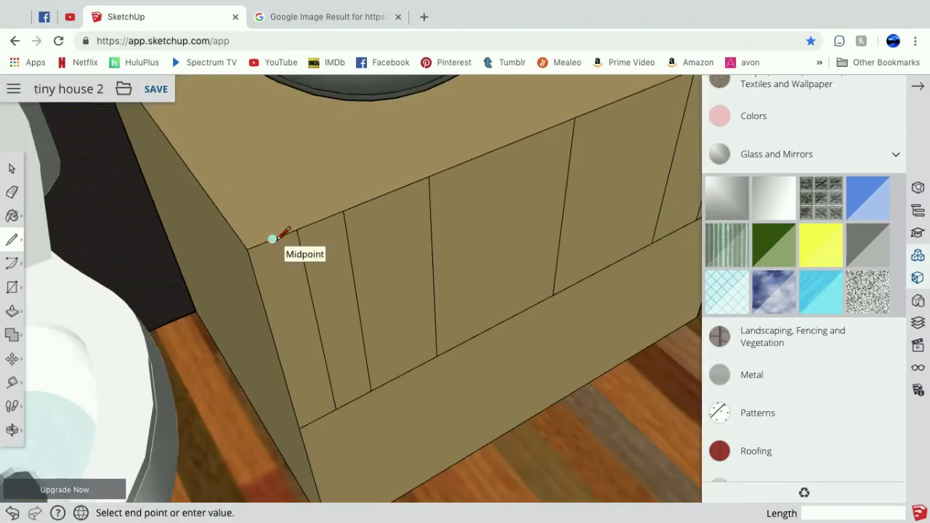
{"action": "scroll", "coordinate": [347, 485], "scroll_direction": "down", "scroll_amount": 3}
{"action": "left_click", "coordinate": [349, 491]}
{"action": "scroll", "coordinate": [604, 202], "scroll_direction": "up", "scroll_amount": 5}
{"action": "left_click", "coordinate": [603, 203]}
{"action": "left_click", "coordinate": [567, 434]}
- Halve the spacing toward the vanity front's center line and draw a full-height vertical line on each side of it
{"action": "scroll", "coordinate": [566, 436], "scroll_direction": "down", "scroll_amount": 10}
{"action": "scroll", "coordinate": [524, 436], "scroll_direction": "up", "scroll_amount": 8}
{"action": "left_click", "coordinate": [12, 430]}
{"action": "left_click", "coordinate": [46, 430]}
{"action": "left_click_drag", "start_coordinate": [573, 488], "coordinate": [261, 247]}
{"action": "left_click", "coordinate": [12, 240]}
{"action": "left_click", "coordinate": [273, 171]}
{"action": "left_click", "coordinate": [300, 280]}
{"action": "left_click", "coordinate": [297, 162]}
{"action": "left_click", "coordinate": [319, 272]}
{"action": "left_click", "coordinate": [309, 158]}
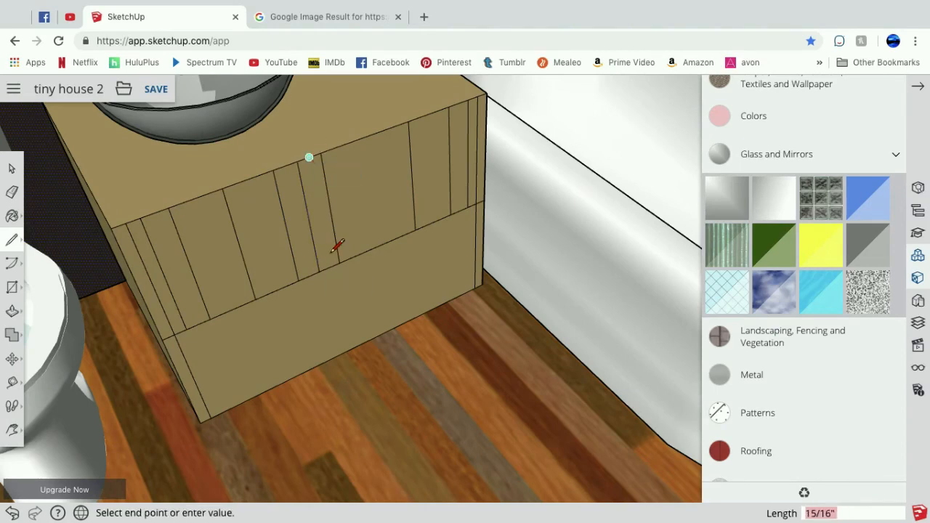
{"action": "left_click", "coordinate": [330, 267]}
{"action": "left_click", "coordinate": [339, 145]}
{"action": "left_click", "coordinate": [361, 348]}
- Erase the extra vertical guide lines, extend the center line to the base, and clear the horizontal segments across the narrow strips
{"action": "left_click", "coordinate": [11, 192]}
{"action": "left_click_drag", "start_coordinate": [232, 216], "coordinate": [454, 145]}
{"action": "left_click", "coordinate": [12, 240]}
{"action": "left_click", "coordinate": [339, 263]}
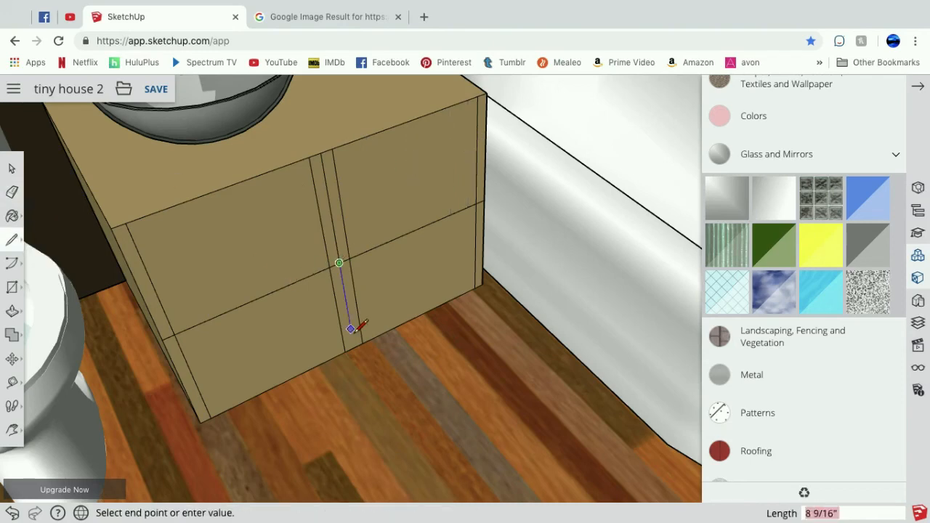
{"action": "key", "text": "e"}
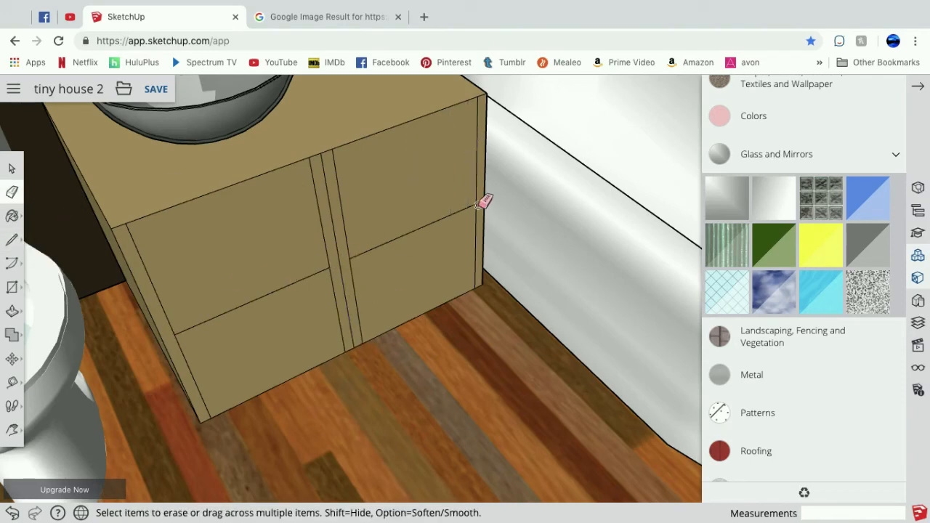
- Draw horizontal rail lines near the top and bottom of both vanity doors using halved midpoints
{"action": "left_click", "coordinate": [16, 242]}
{"action": "left_click", "coordinate": [152, 283]}
{"action": "left_click", "coordinate": [320, 216]}
{"action": "left_click", "coordinate": [141, 254]}
{"action": "left_click", "coordinate": [315, 188]}
{"action": "left_click", "coordinate": [134, 239]}
{"action": "left_click", "coordinate": [312, 173]}
{"action": "left_click", "coordinate": [312, 173]}
{"action": "left_click", "coordinate": [477, 113]}
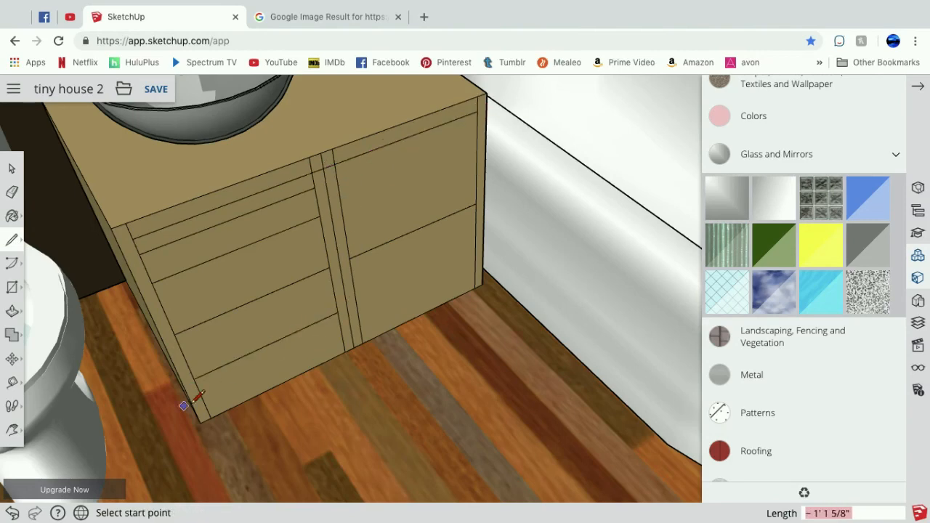
{"action": "left_click", "coordinate": [474, 270]}
{"action": "left_click", "coordinate": [205, 409]}
- Erase the leftover guide lines so each vanity door has a single inset rectangular frame
{"action": "left_click", "coordinate": [176, 240]}
{"action": "left_click_drag", "start_coordinate": [182, 254], "coordinate": [238, 387]}
{"action": "left_click_drag", "start_coordinate": [392, 231], "coordinate": [395, 261]}
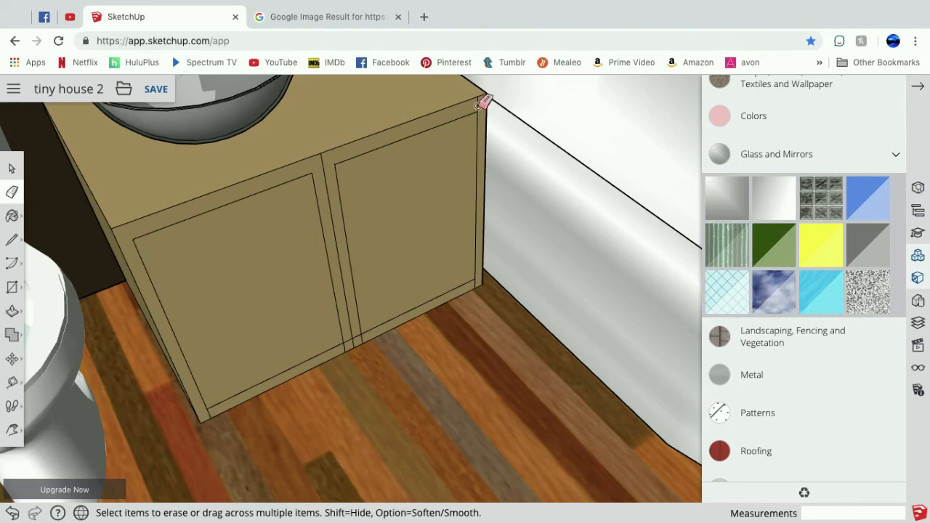
- Search the 3D Warehouse for "knobs" and try one of the results on the vanity
{"action": "scroll", "coordinate": [758, 114], "scroll_direction": "up", "scroll_amount": 5}
{"action": "left_click", "coordinate": [760, 147]}
{"action": "type", "text": "di"}
{"action": "type", "text": "bs"}
{"action": "key", "text": "Return"}
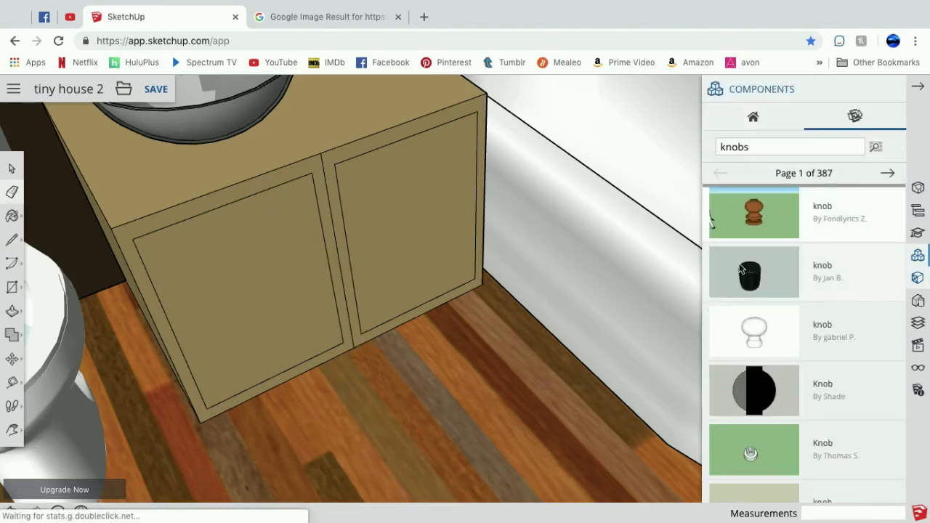
{"action": "left_click", "coordinate": [740, 250]}
{"action": "scroll", "coordinate": [403, 283], "scroll_direction": "up", "scroll_amount": 2}
{"action": "scroll", "coordinate": [404, 282], "scroll_direction": "down", "scroll_amount": 4}
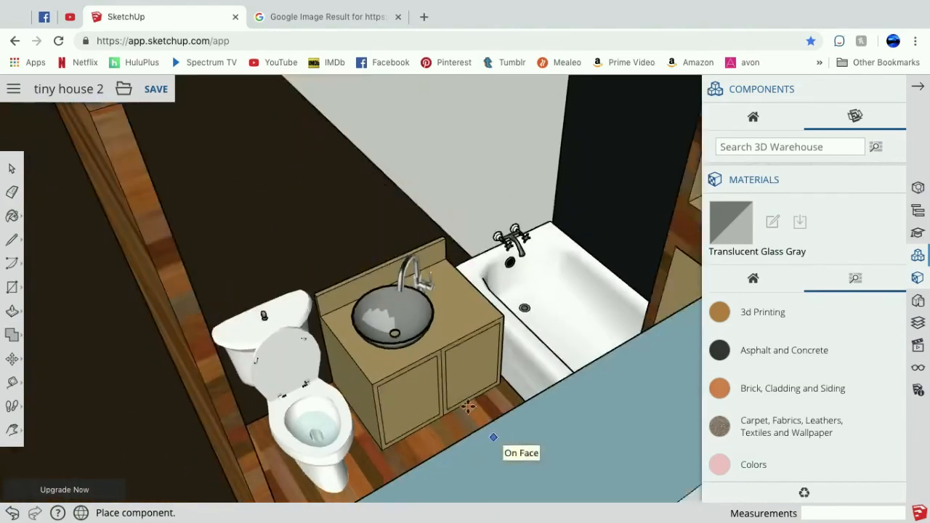
- Search the 3D Warehouse for "knobs" again and load the slim bar-shaped knob
{"action": "left_click", "coordinate": [770, 147]}
{"action": "type", "text": "knobs"}
{"action": "key", "text": "Return"}
{"action": "scroll", "coordinate": [769, 338], "scroll_direction": "down", "scroll_amount": 4}
{"action": "left_click", "coordinate": [758, 243]}
{"action": "key", "text": "Escape"}
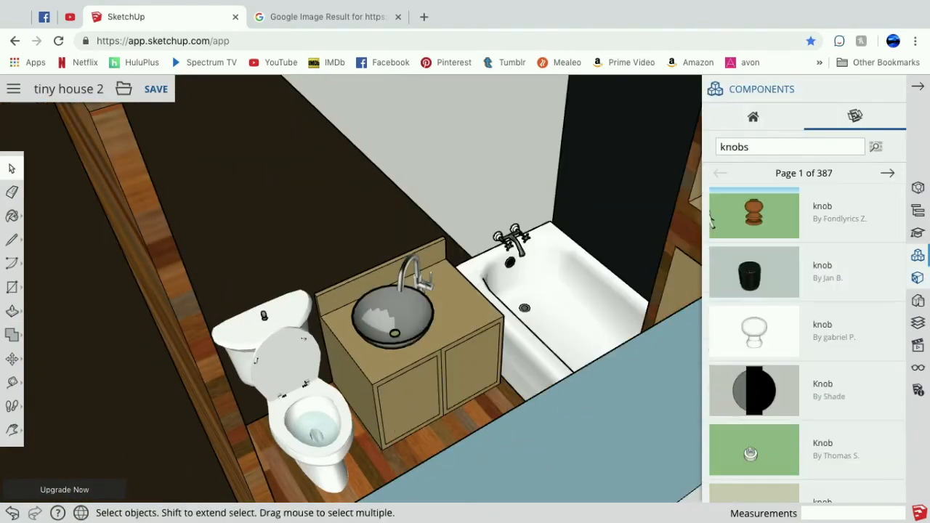
{"action": "scroll", "coordinate": [766, 269], "scroll_direction": "down", "scroll_amount": 4}
{"action": "left_click", "coordinate": [766, 270]}
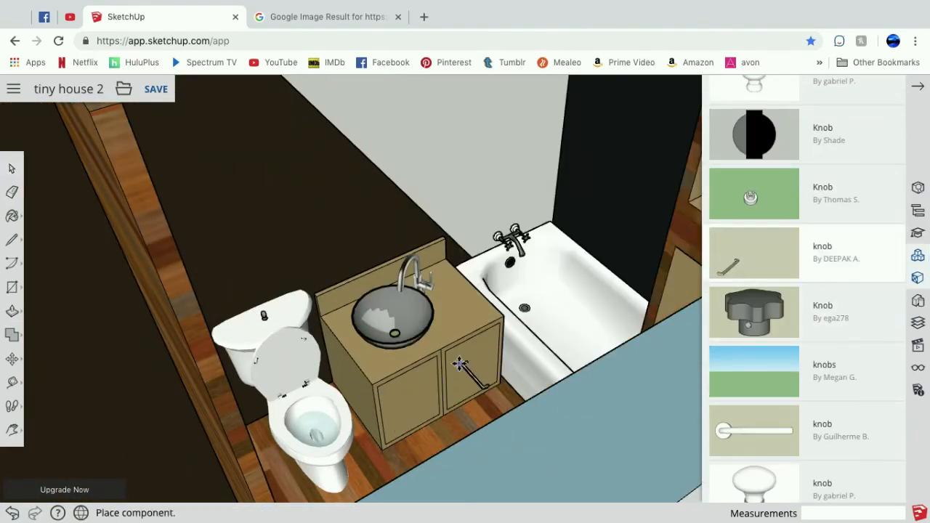
- Place the bar-shaped knob on the right vanity door and turn it to lie along the door face
{"action": "scroll", "coordinate": [461, 364], "scroll_direction": "up", "scroll_amount": 5}
{"action": "left_click", "coordinate": [452, 348]}
{"action": "left_click", "coordinate": [501, 392]}
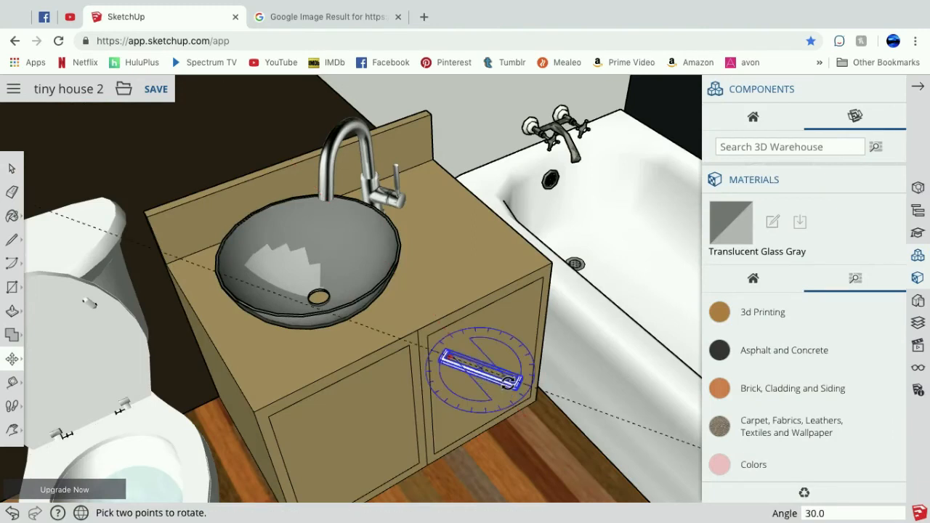
{"action": "left_click", "coordinate": [572, 401]}
{"action": "key", "text": "m"}
{"action": "left_click", "coordinate": [485, 372]}
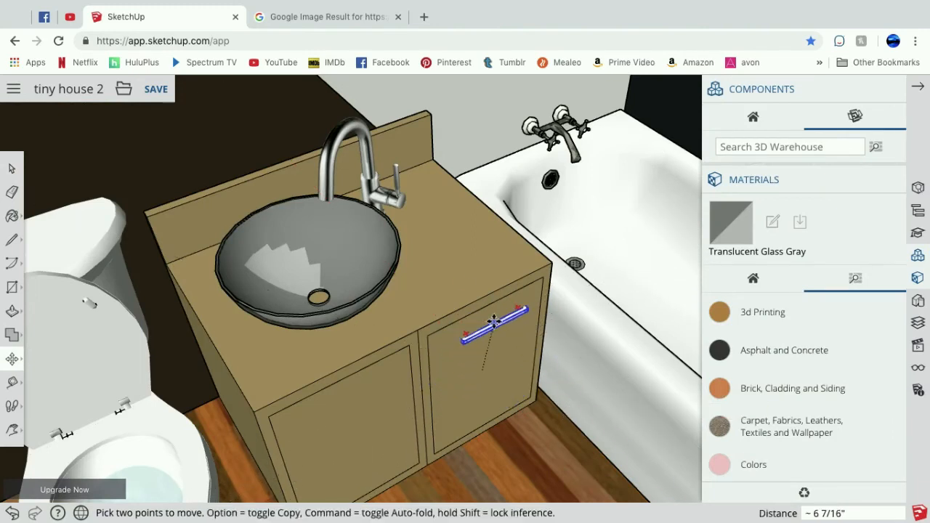
{"action": "left_click", "coordinate": [466, 354]}
{"action": "left_click", "coordinate": [497, 335]}
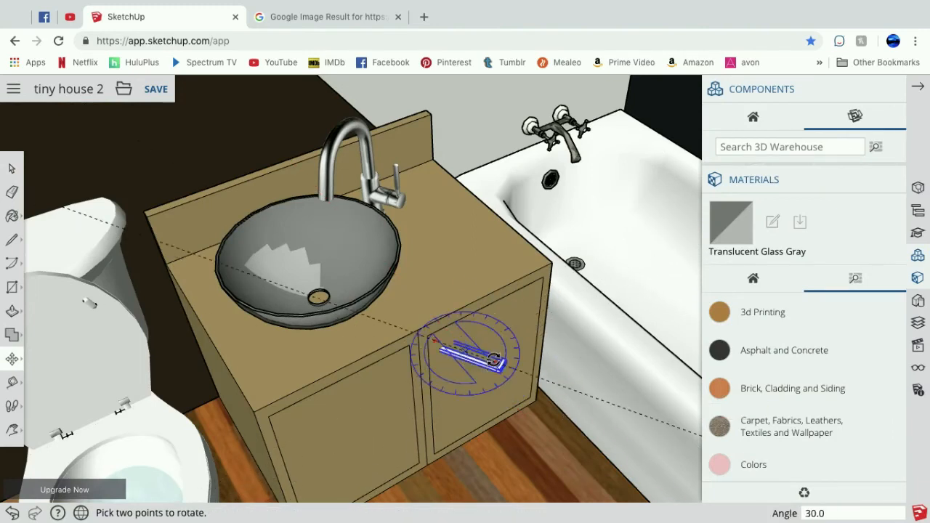
- Rotate the handle upright and move it about 3 1/4" to the inner edge of the right vanity door's frame
{"action": "key", "text": "Escape"}
{"action": "scroll", "coordinate": [506, 334], "scroll_direction": "up", "scroll_amount": 5}
{"action": "left_click", "coordinate": [484, 355]}
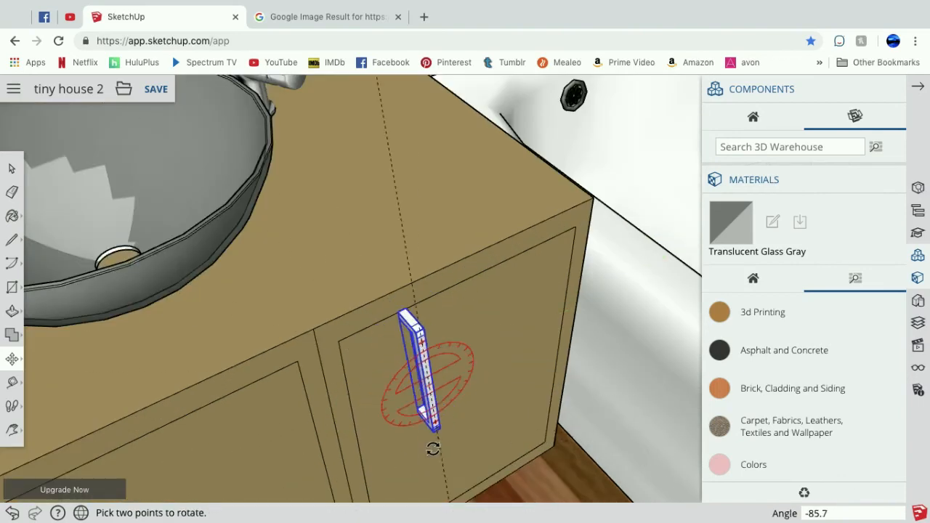
{"action": "left_click", "coordinate": [439, 446]}
{"action": "left_click", "coordinate": [424, 353]}
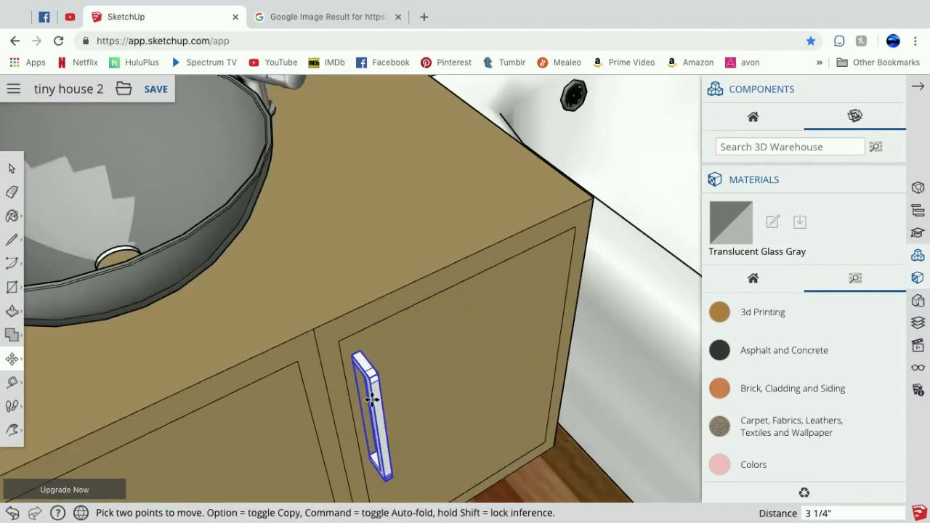
{"action": "left_click", "coordinate": [375, 396]}
- Paste a copy of the upright handle near the inner edge of the left vanity door
{"action": "scroll", "coordinate": [375, 396], "scroll_direction": "down", "scroll_amount": 3}
{"action": "middle_click_drag", "start_coordinate": [58, 415], "coordinate": [27, 173]}
{"action": "key", "text": "super+v"}
{"action": "left_click", "coordinate": [378, 270]}
{"action": "key", "text": "space"}
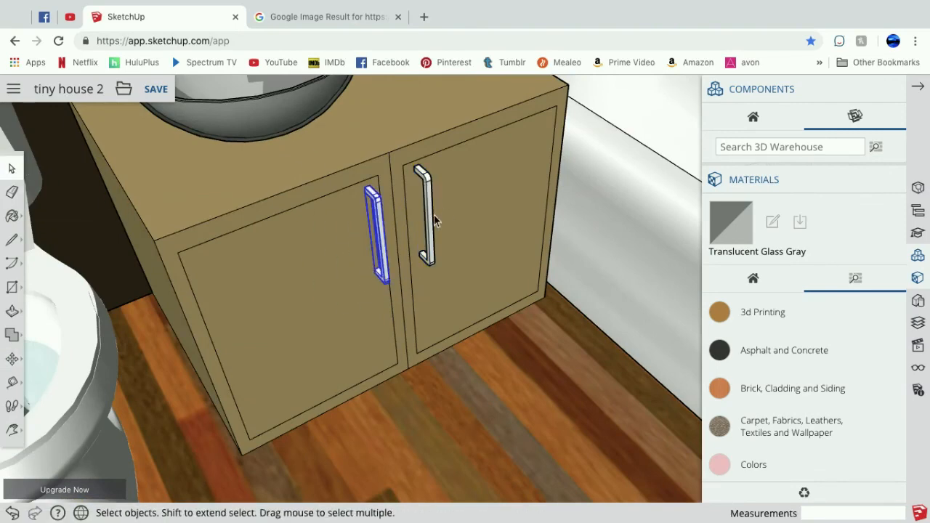
- Paint the right vanity door's handle with the Aluminum material from the Metal collection
{"action": "double_click", "coordinate": [433, 222]}
{"action": "scroll", "coordinate": [806, 296], "scroll_direction": "down", "scroll_amount": 8}
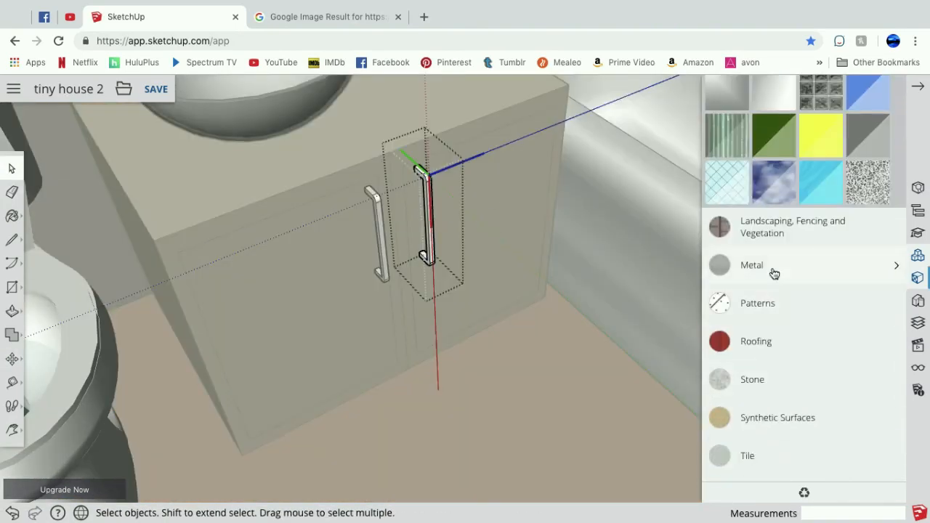
{"action": "left_click", "coordinate": [772, 272]}
{"action": "scroll", "coordinate": [423, 203], "scroll_direction": "up", "scroll_amount": 5}
{"action": "scroll", "coordinate": [426, 363], "scroll_direction": "down", "scroll_amount": 3}
{"action": "scroll", "coordinate": [415, 201], "scroll_direction": "up", "scroll_amount": 3}
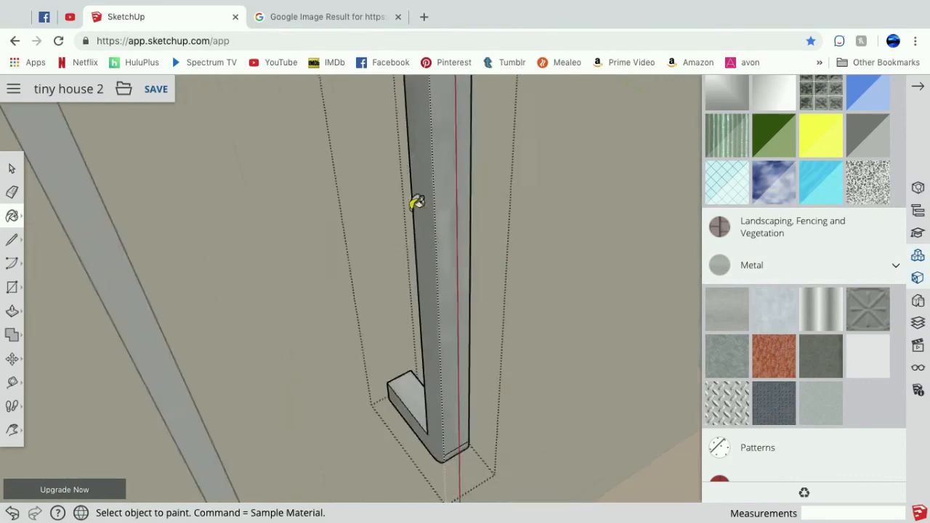
{"action": "scroll", "coordinate": [410, 110], "scroll_direction": "down", "scroll_amount": 4}
- Open the left door's handle copy for editing, leave it and delete the copy
{"action": "left_click", "coordinate": [11, 168]}
{"action": "left_click", "coordinate": [197, 259]}
{"action": "double_click", "coordinate": [333, 219]}
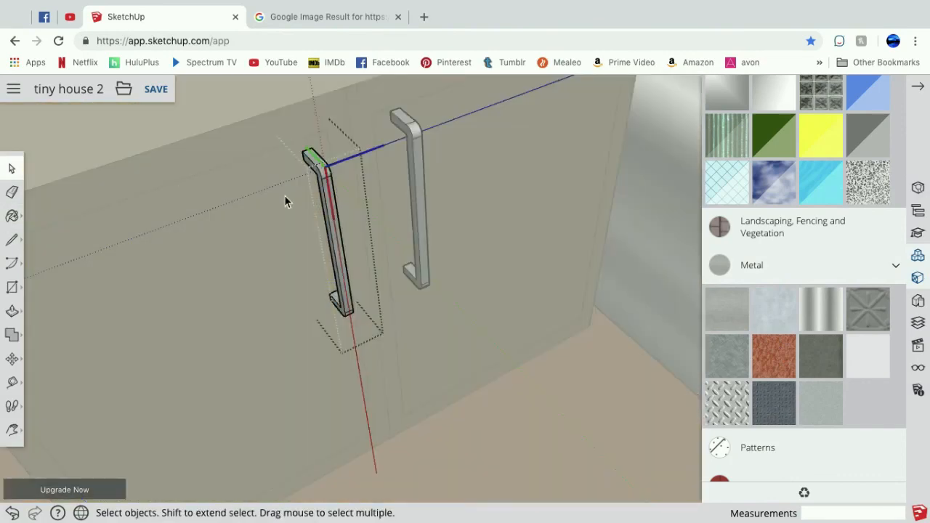
{"action": "left_click", "coordinate": [323, 186]}
{"action": "left_click", "coordinate": [166, 325]}
{"action": "left_click", "coordinate": [333, 251]}
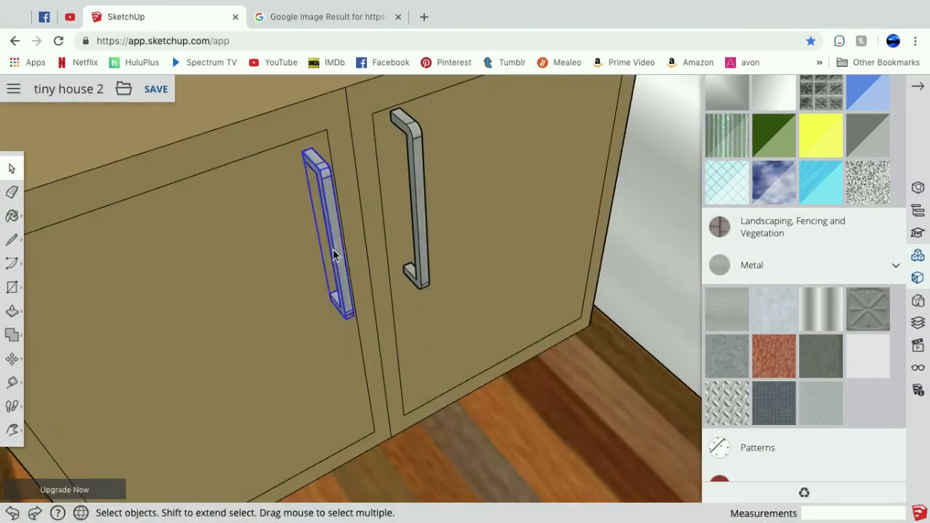
{"action": "key", "text": "Delete"}
- Try pasting a new copy of the handle onto the left vanity door and delete it
{"action": "key", "text": "ctrl+v"}
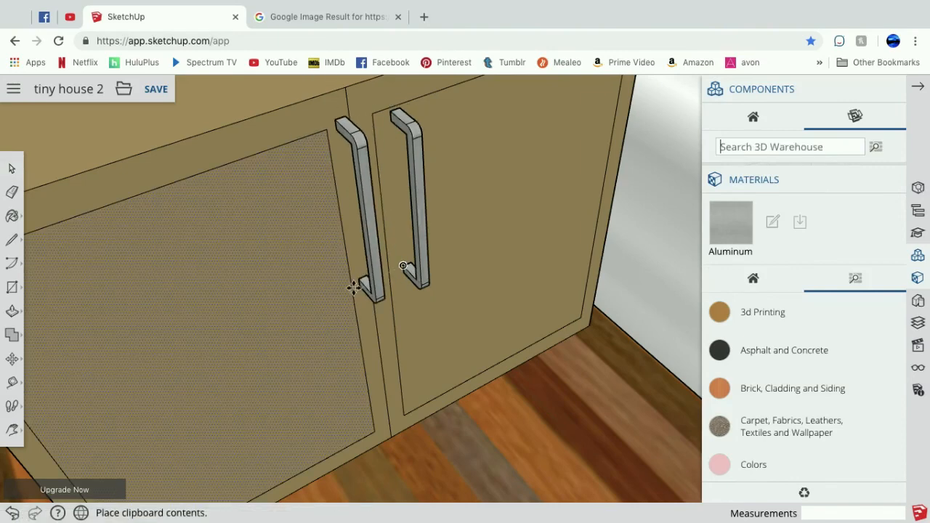
{"action": "left_click", "coordinate": [329, 319]}
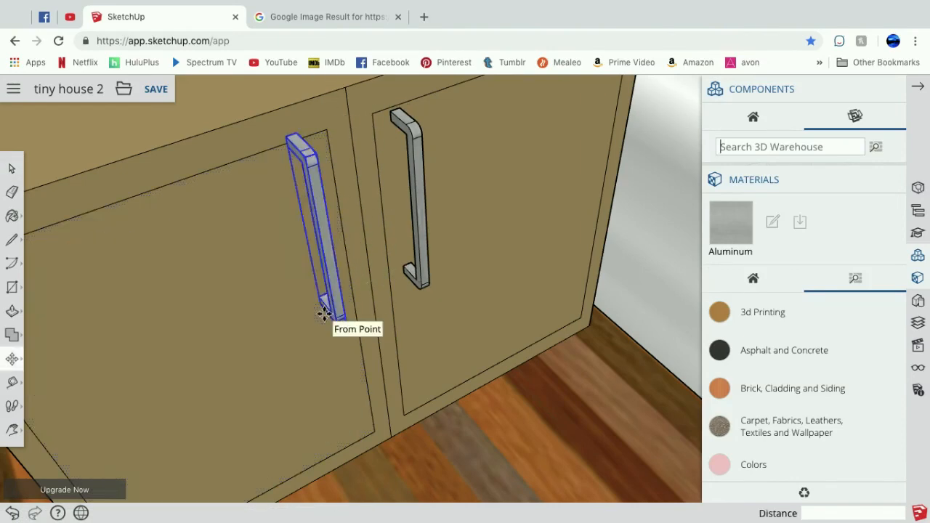
{"action": "key", "text": "o"}
{"action": "left_click_drag", "start_coordinate": [203, 280], "coordinate": [36, 409]}
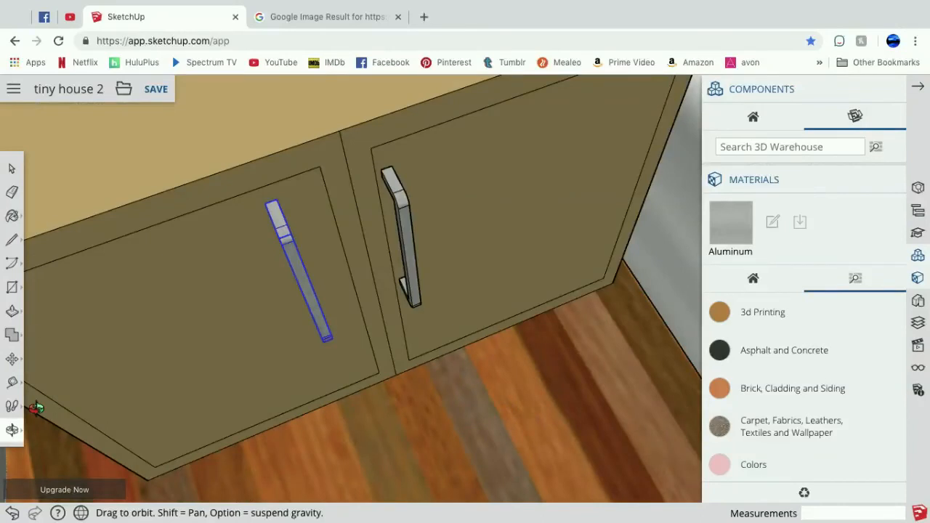
{"action": "key", "text": "Delete"}
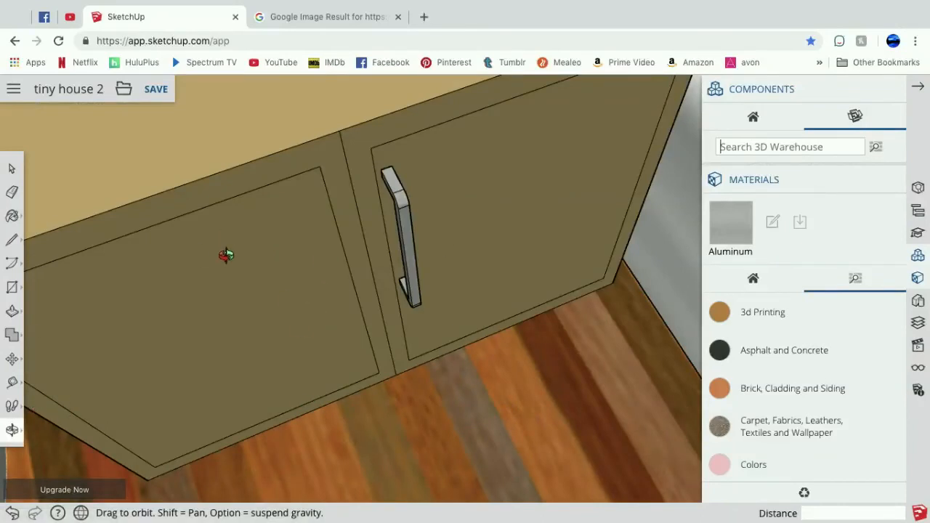
- Save the tiny house model
{"action": "left_click_drag", "start_coordinate": [248, 284], "coordinate": [248, 297]}
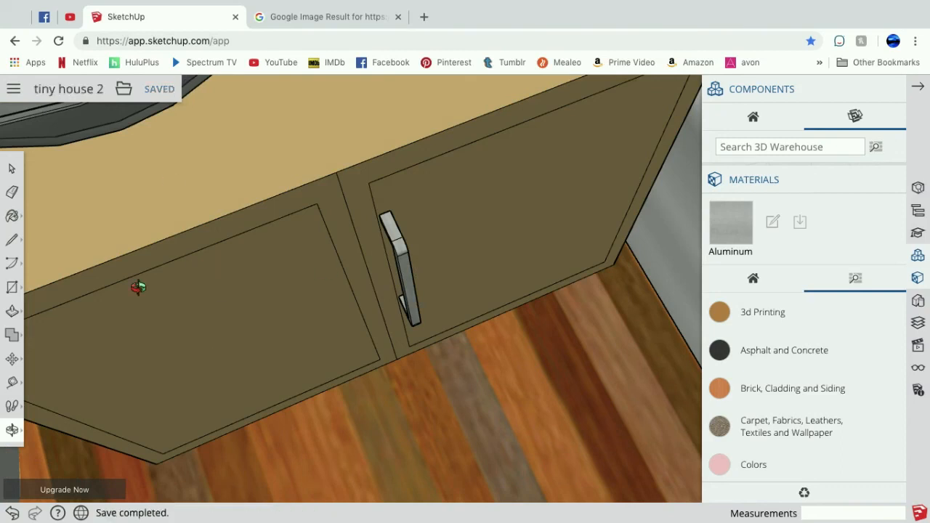
{"action": "mouse_move", "coordinate": [573, 9]}
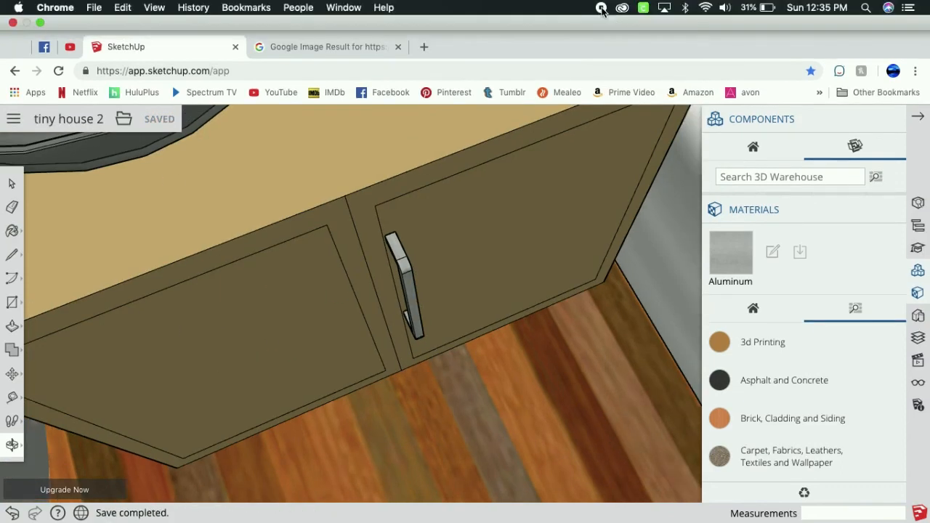